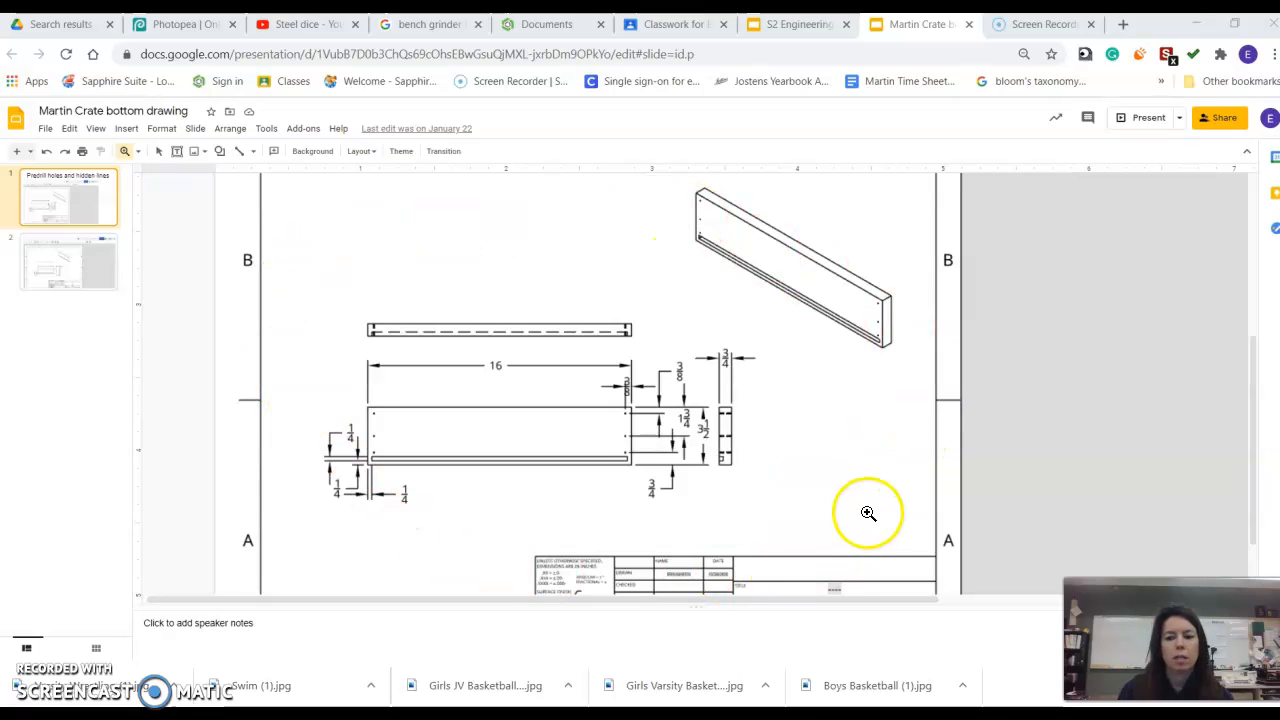
- Check the board dimensions in the crate bottom drawing, and create a new Onshape document named 16" groove
left_click(391, 480)
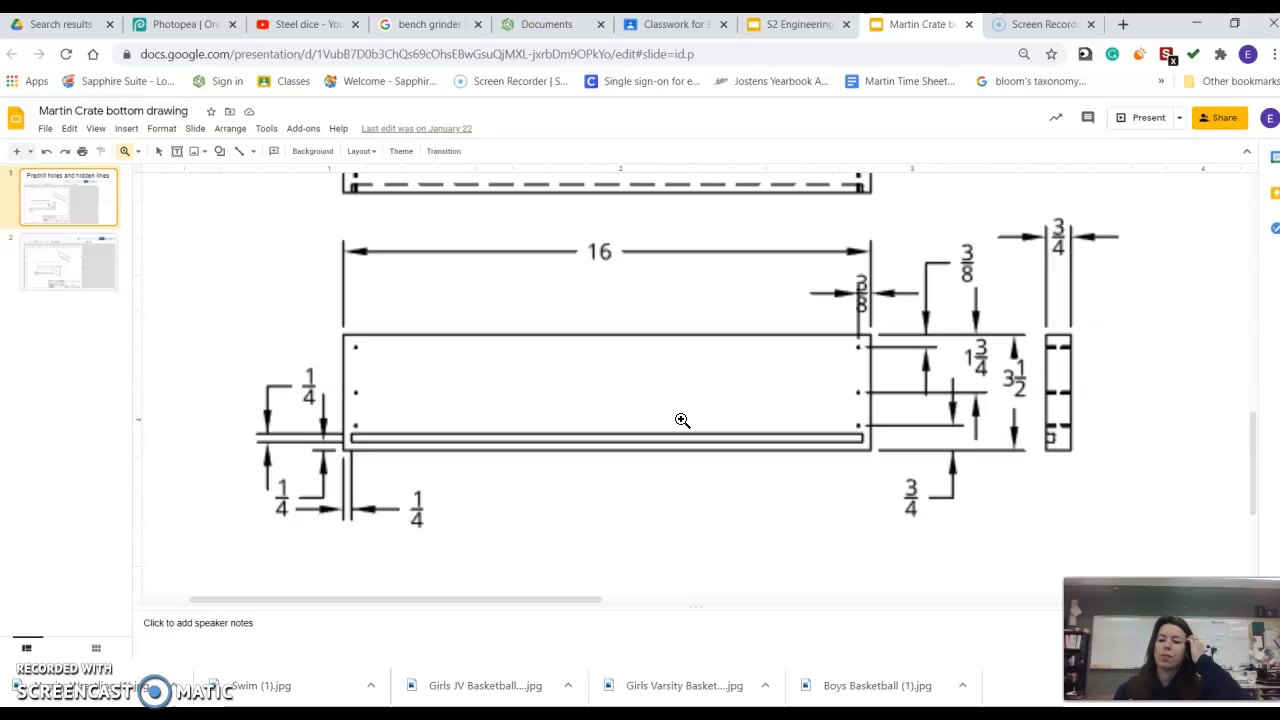
scroll(684, 418, "up", 2)
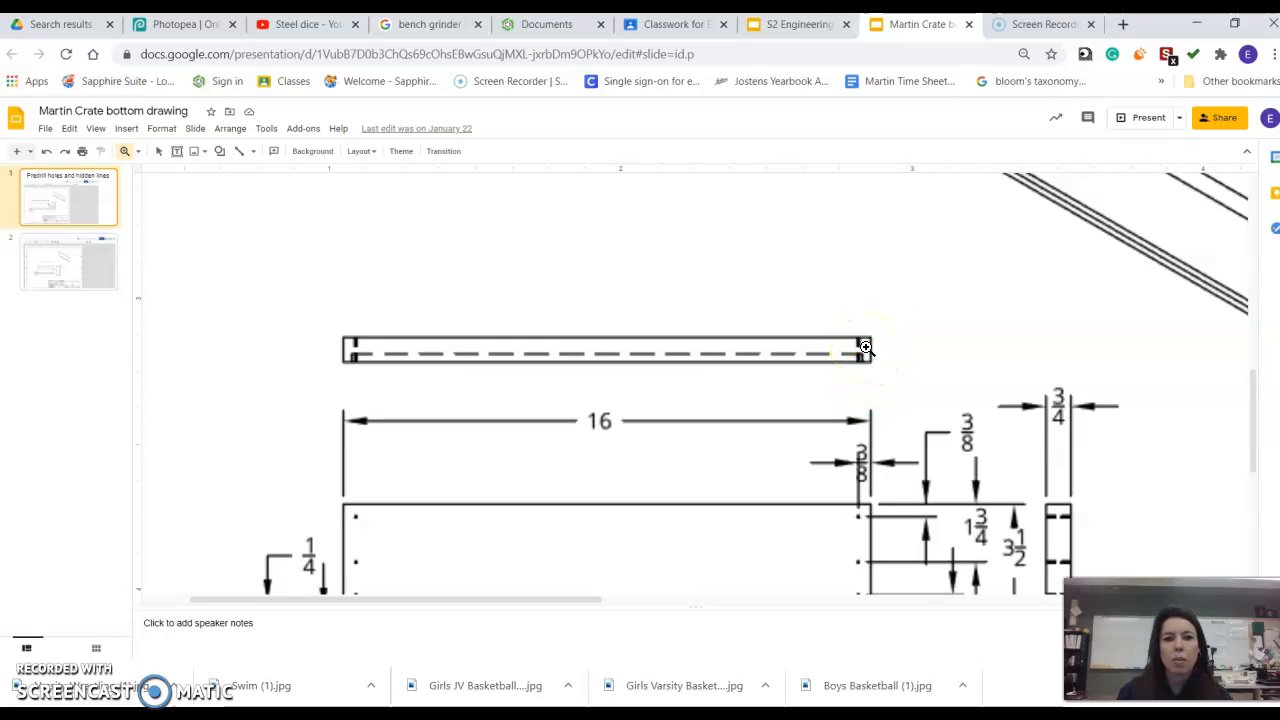
left_click(562, 30)
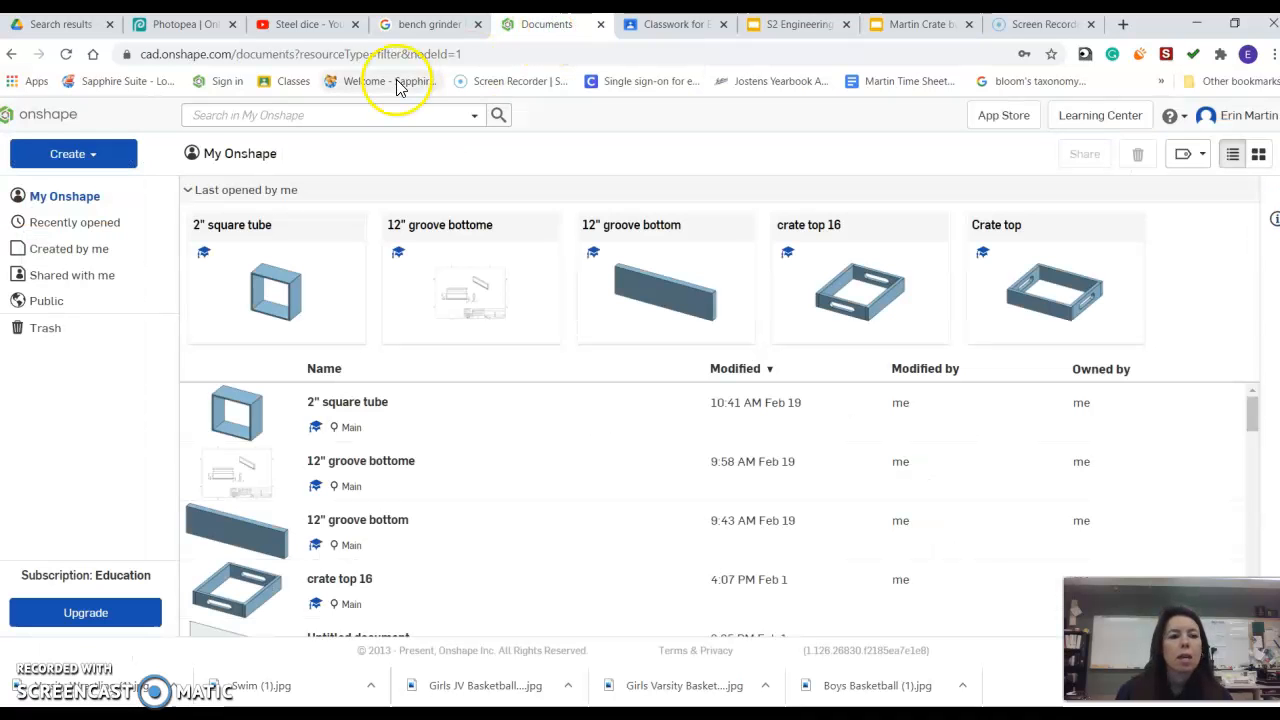
left_click(88, 155)
left_click(74, 188)
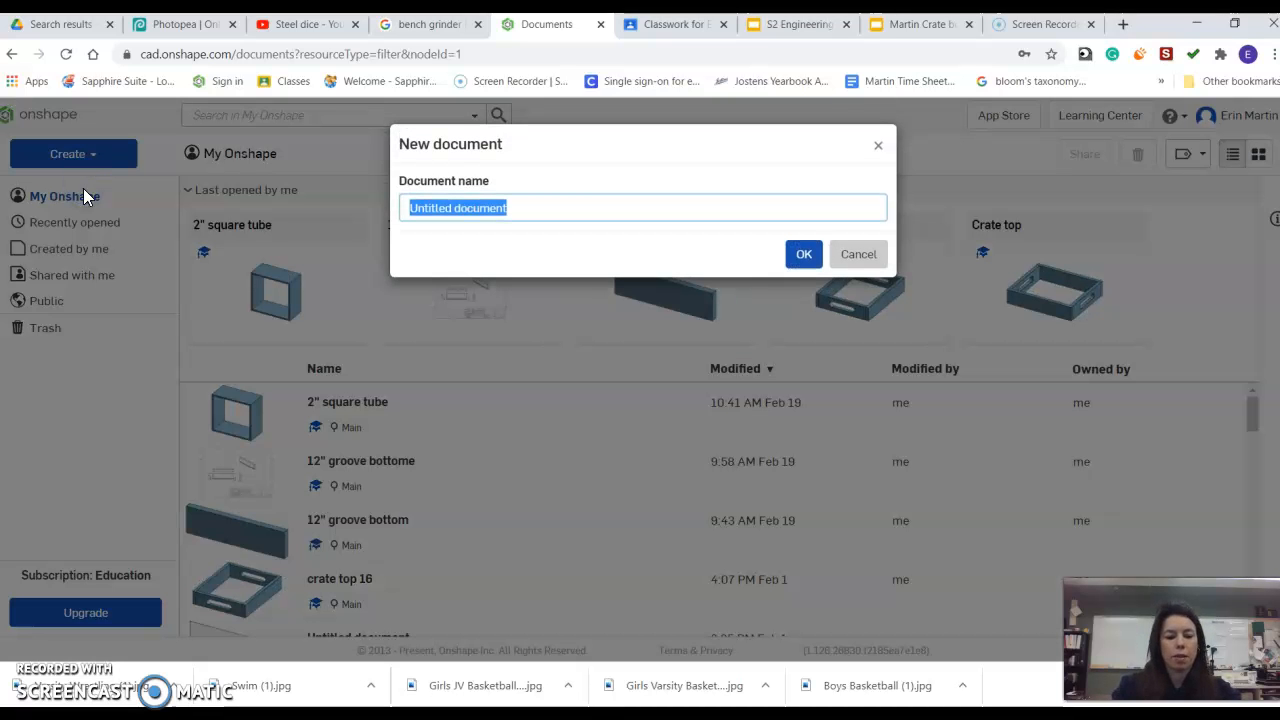
type("16\" groove")
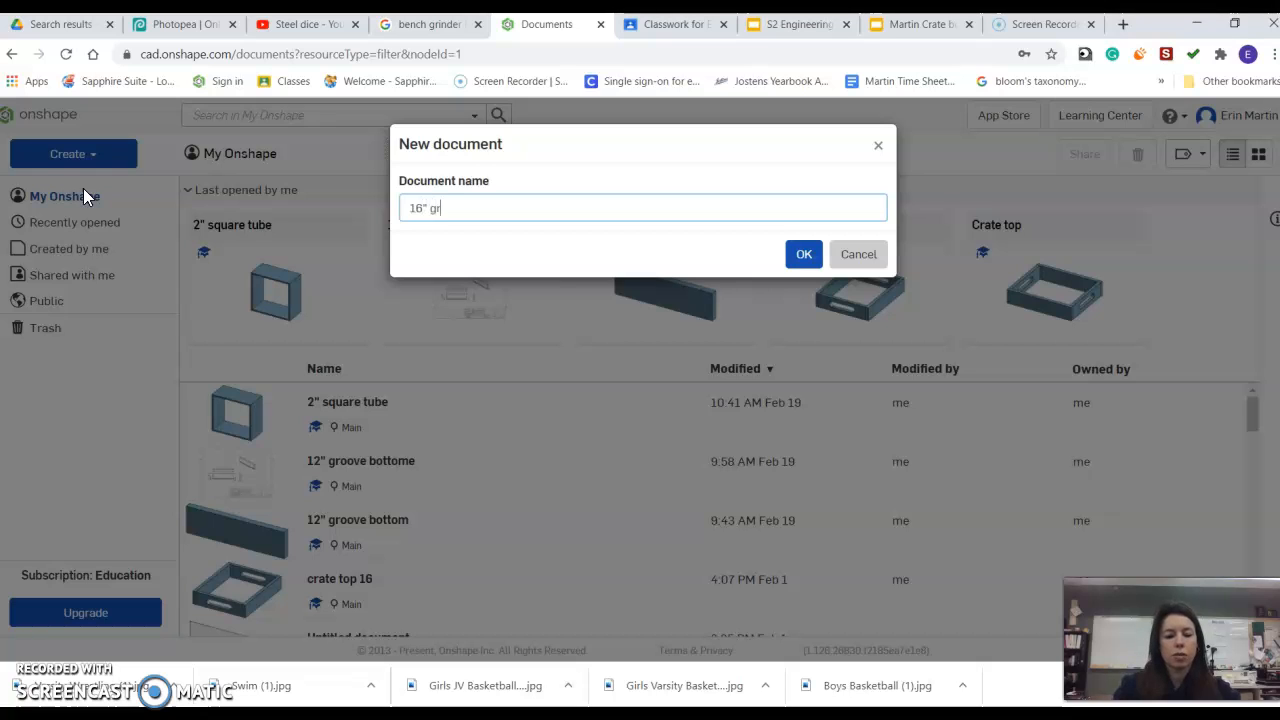
left_click(798, 253)
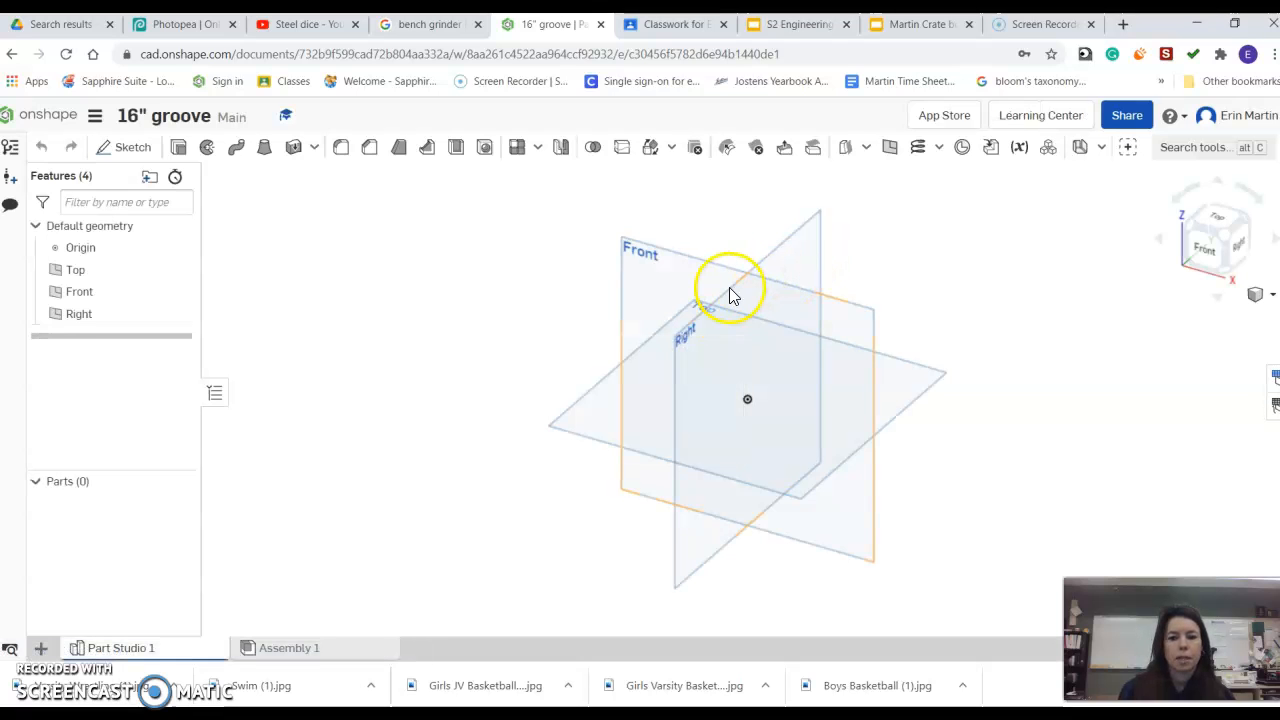
- Start a sketch on the Front plane and draw a rectangle about 14 by 3.3 in around the origin
right_click(631, 314)
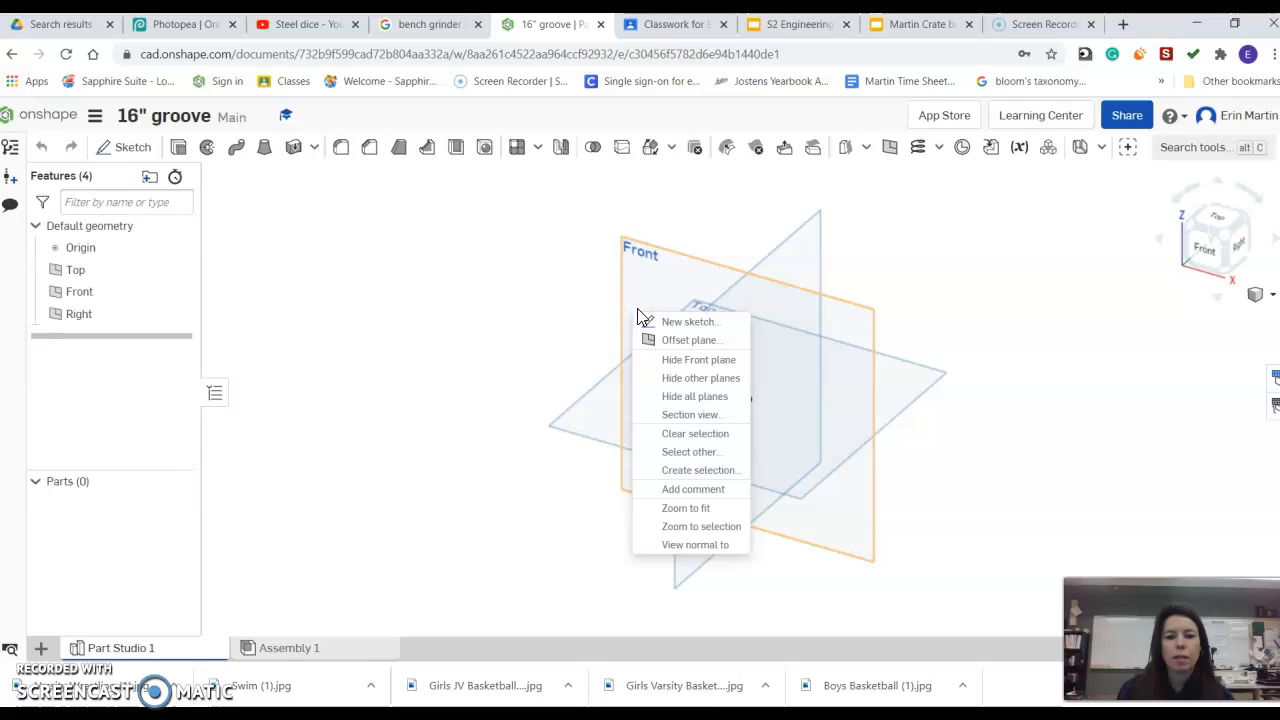
left_click(688, 322)
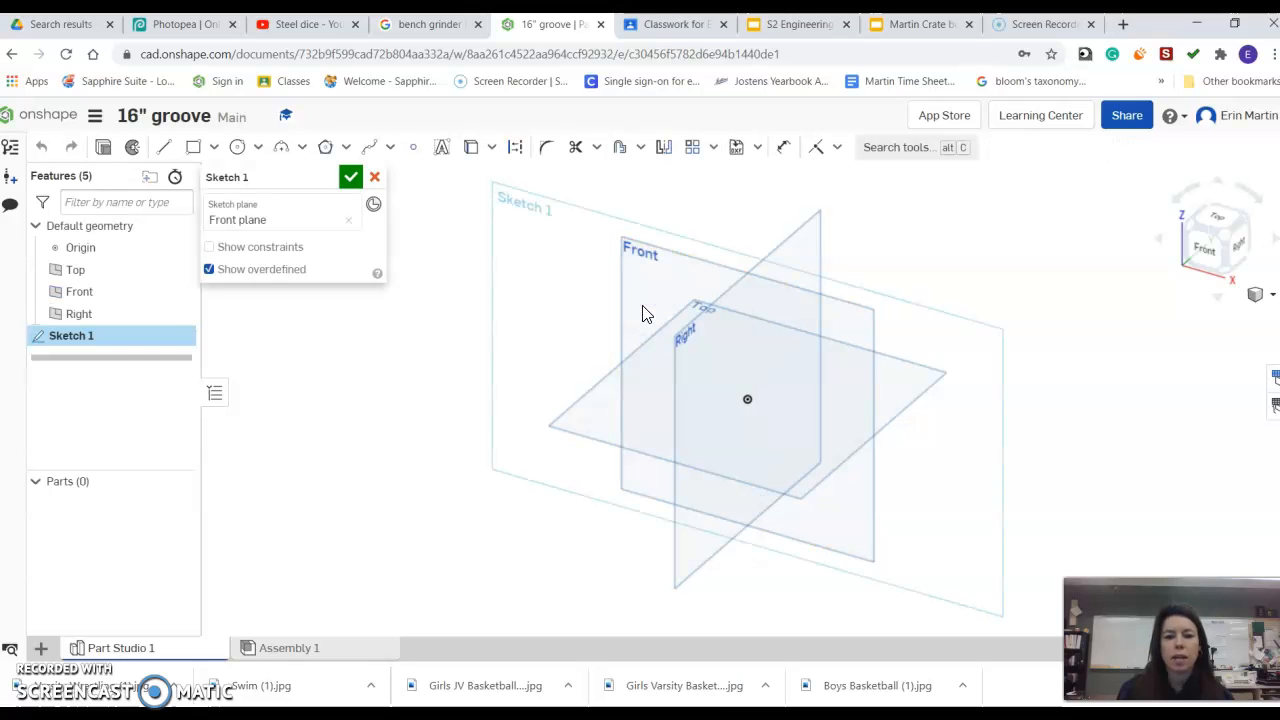
right_click(549, 308)
left_click(564, 430)
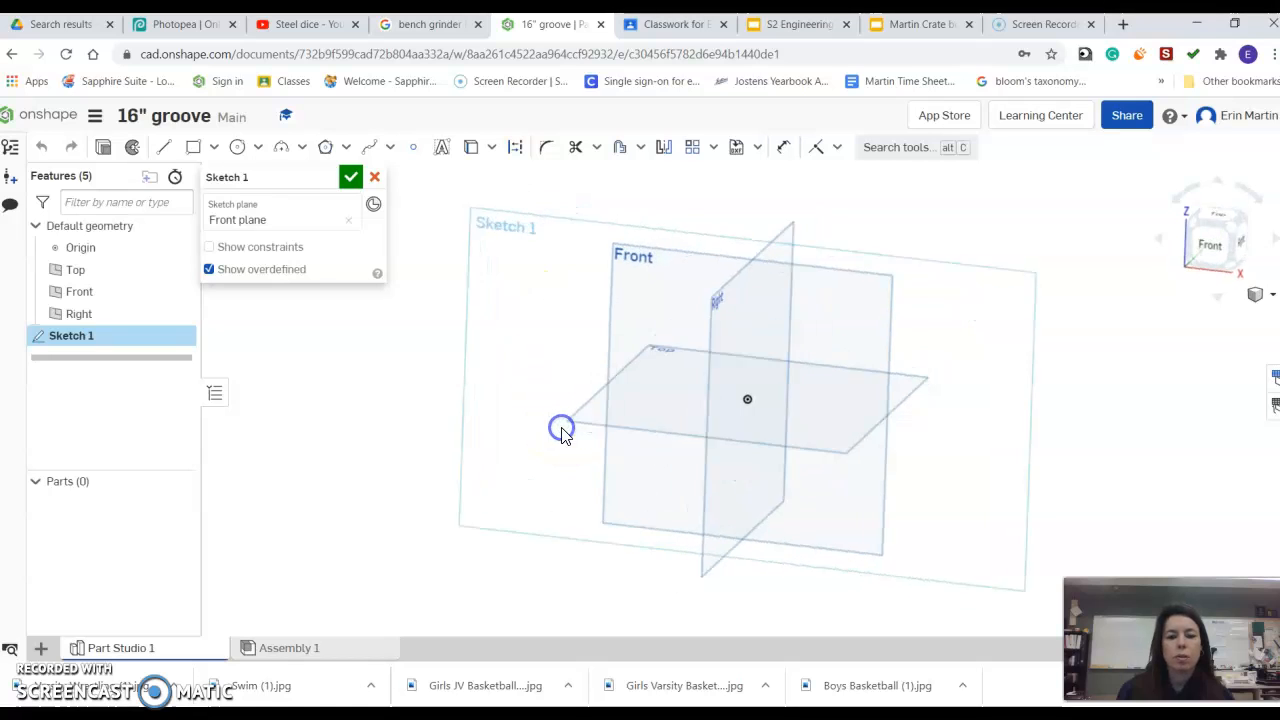
left_click(194, 152)
left_click(420, 334)
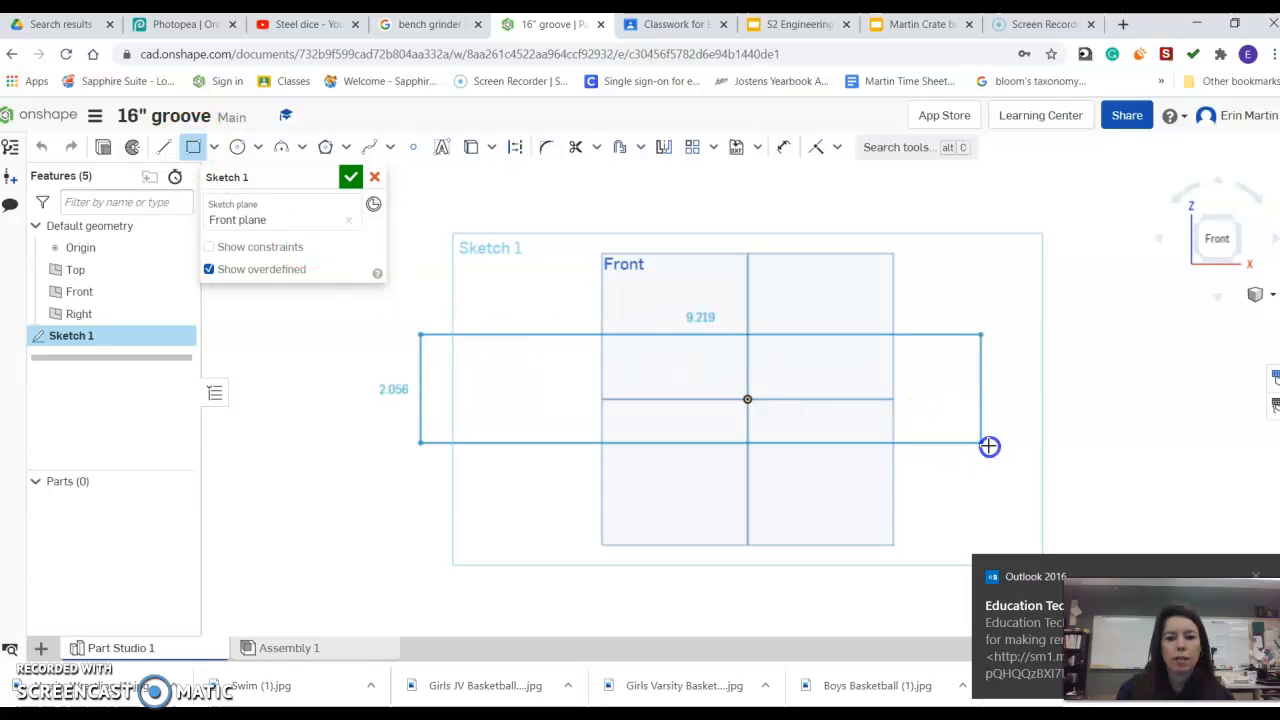
left_click(1100, 494)
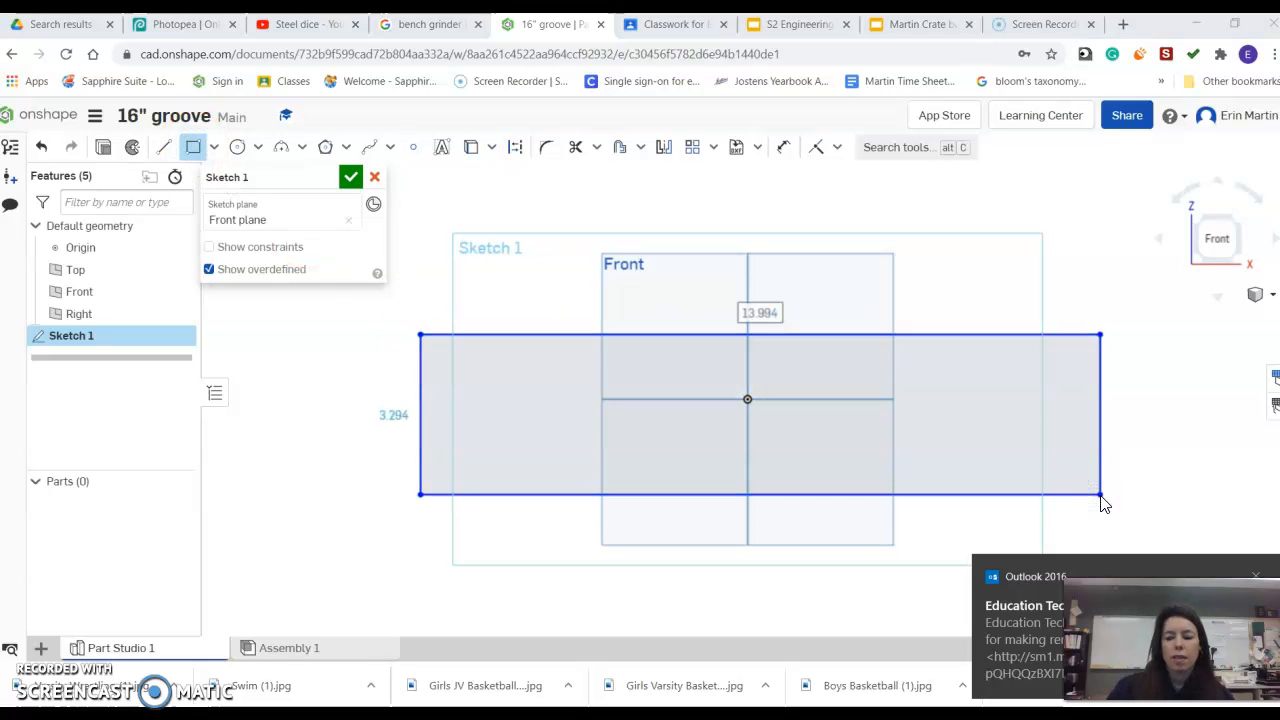
left_click(795, 244)
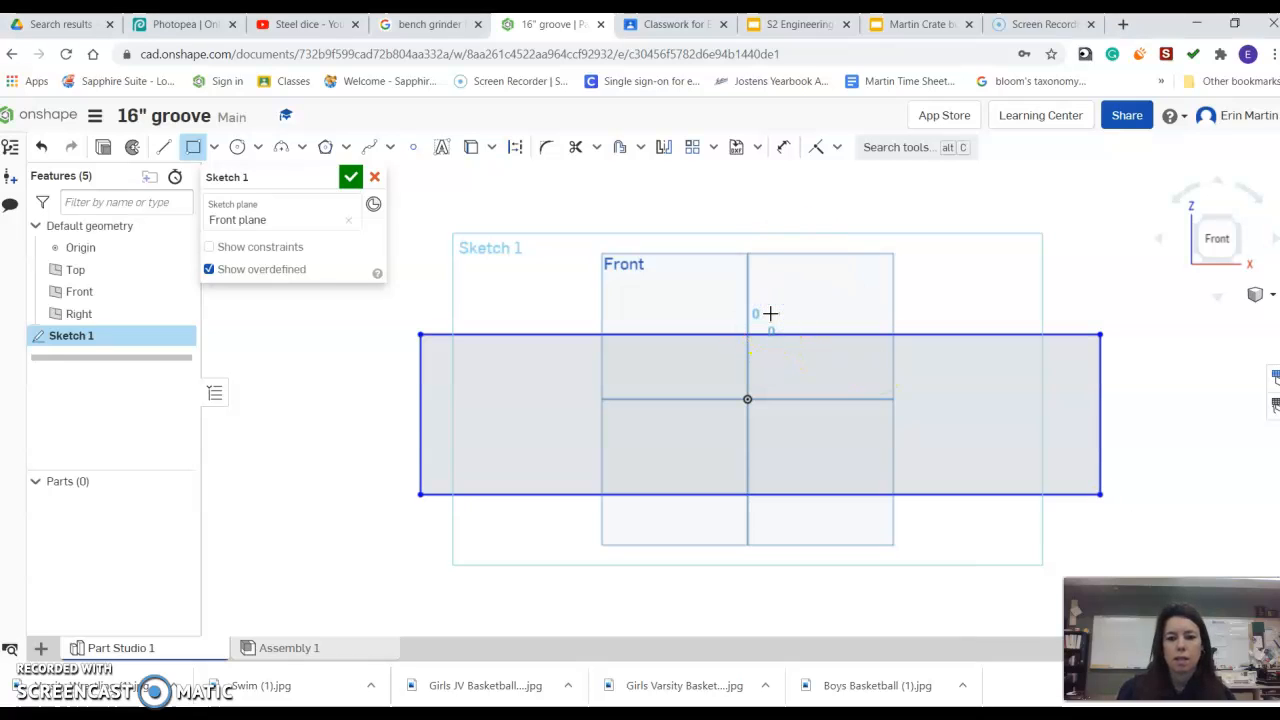
left_click_drag(770, 313, 823, 311)
key("Escape")
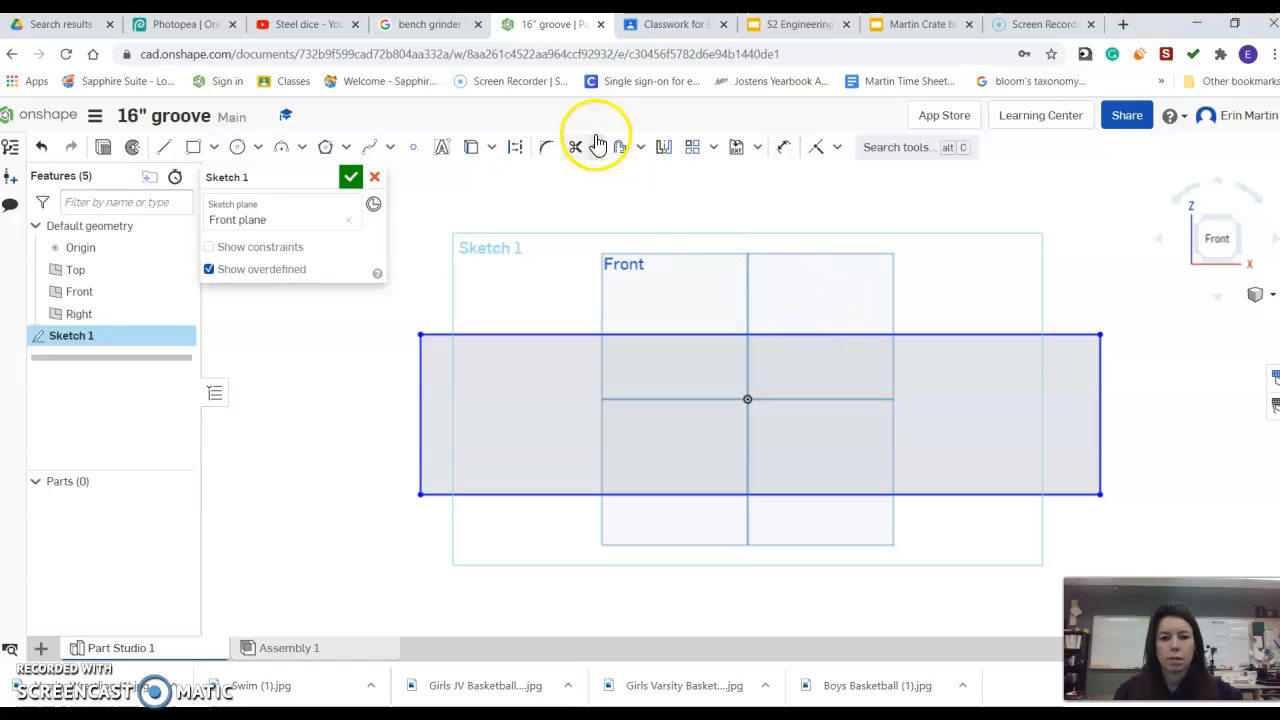
- Dimension the rectangle 16 in long and 3.5 in high, and finish the sketch
left_click(779, 160)
left_click(806, 333)
left_click(815, 302)
key("Return")
left_click(269, 428)
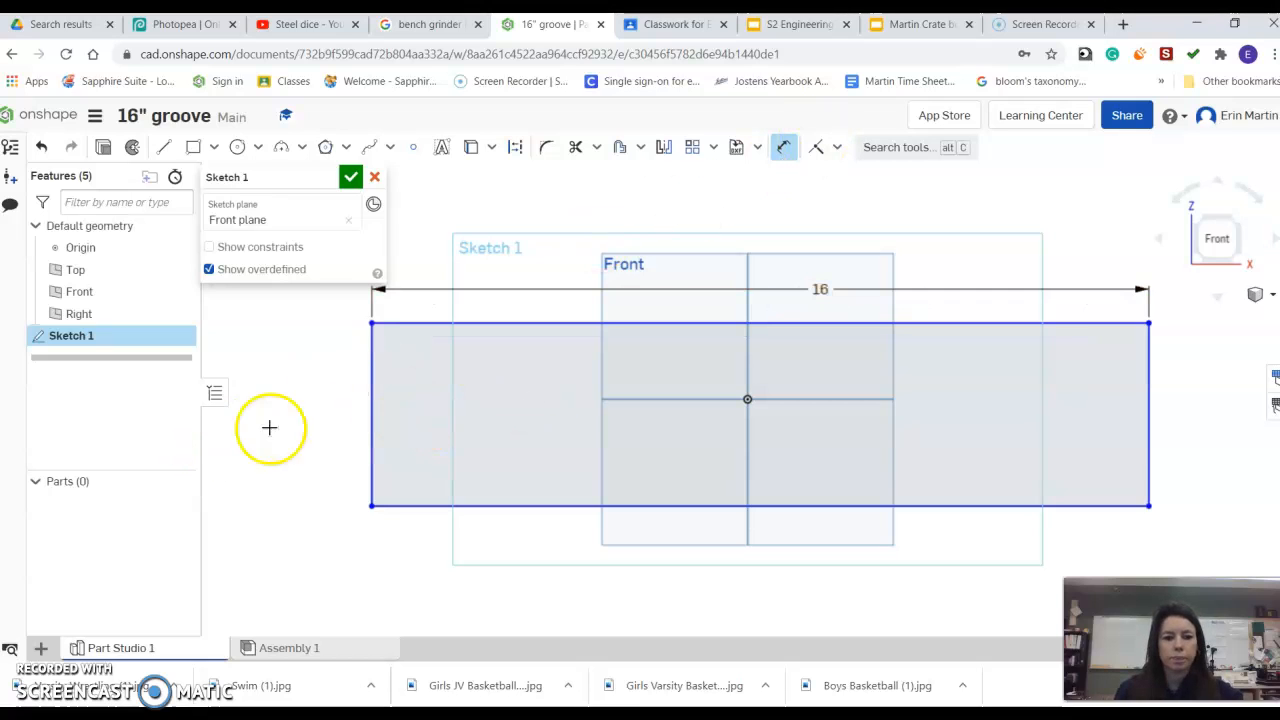
left_click(369, 405)
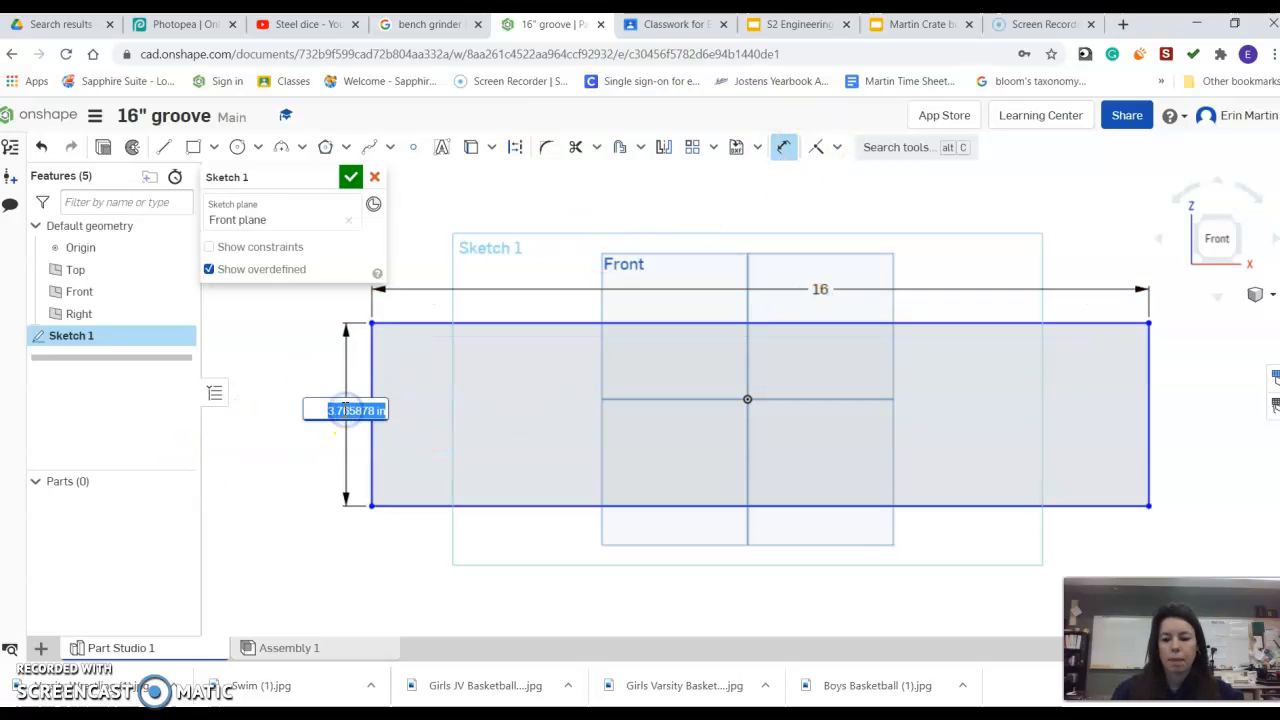
type("3.5")
key("Return")
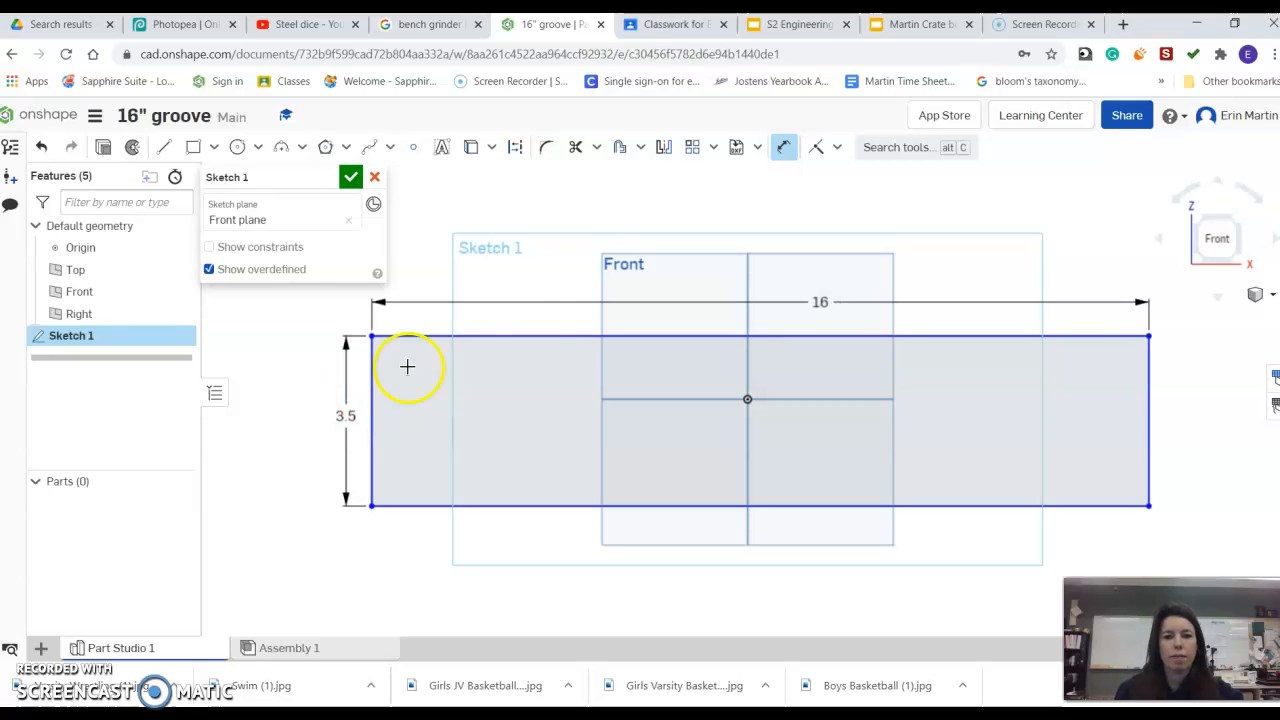
left_click(350, 177)
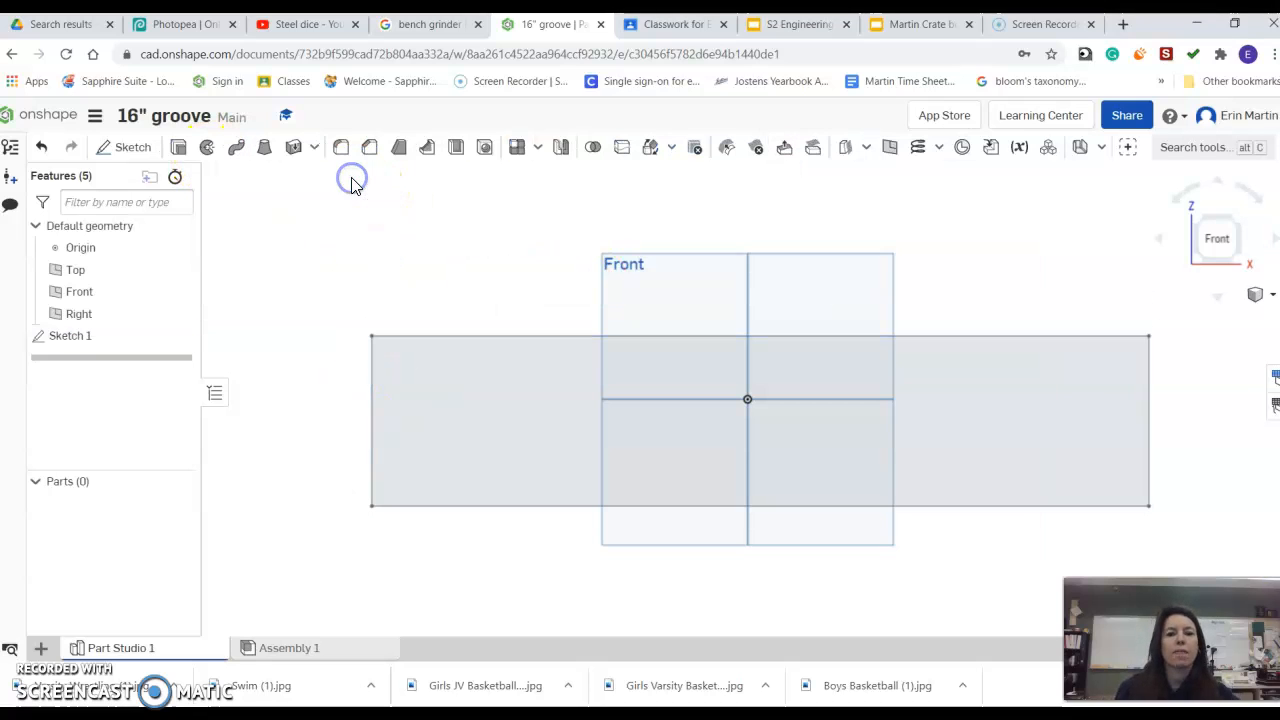
- Extrude the rectangle as a new solid with a blind depth of 3/4 in
left_click(178, 148)
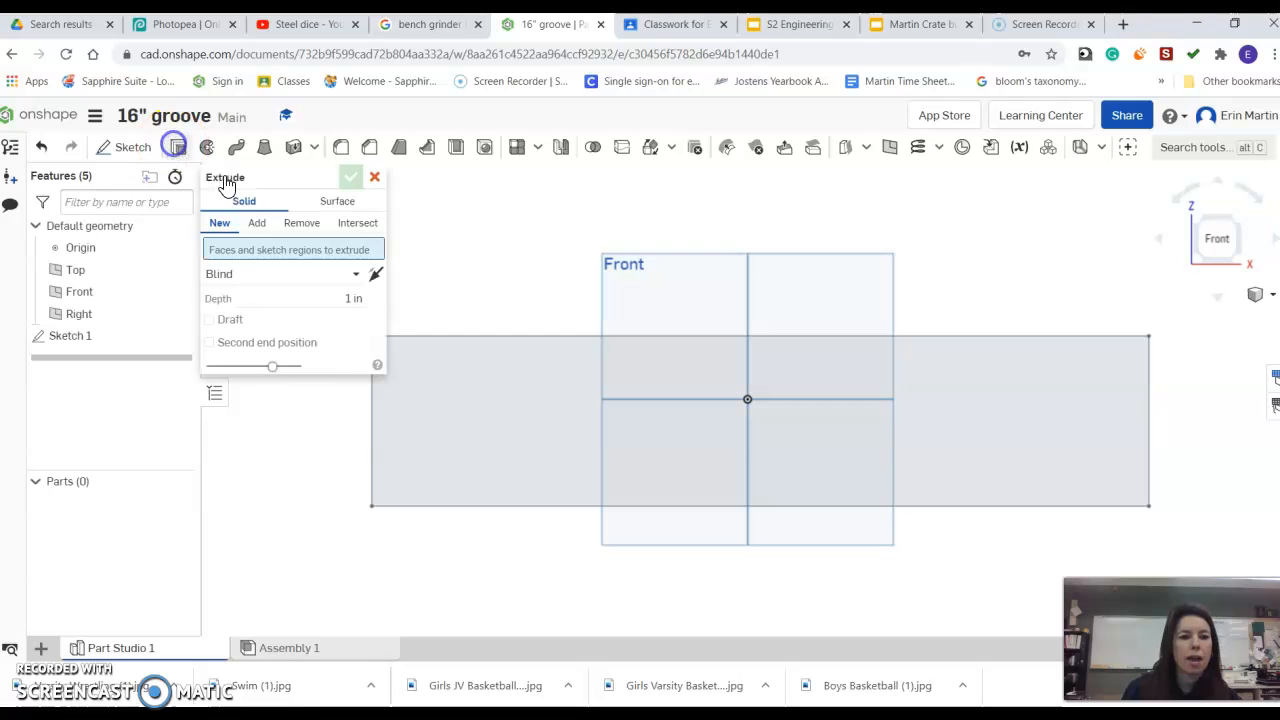
left_click(557, 410)
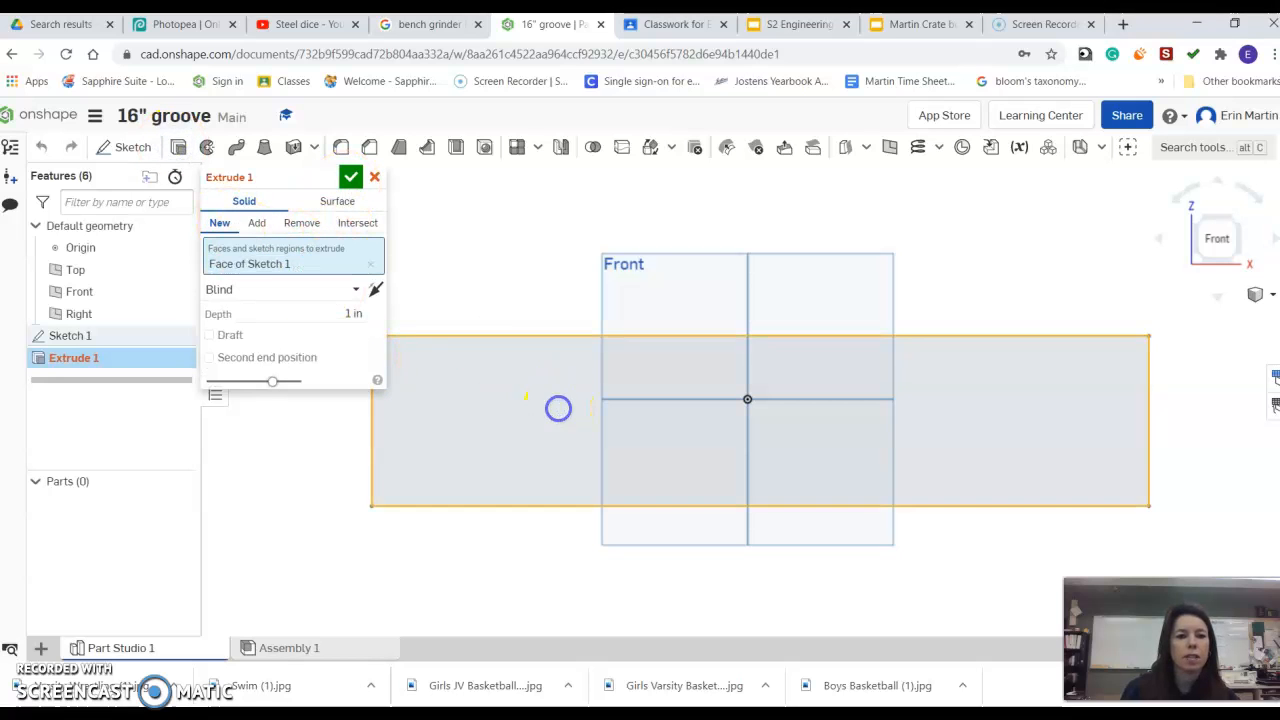
left_click(335, 313)
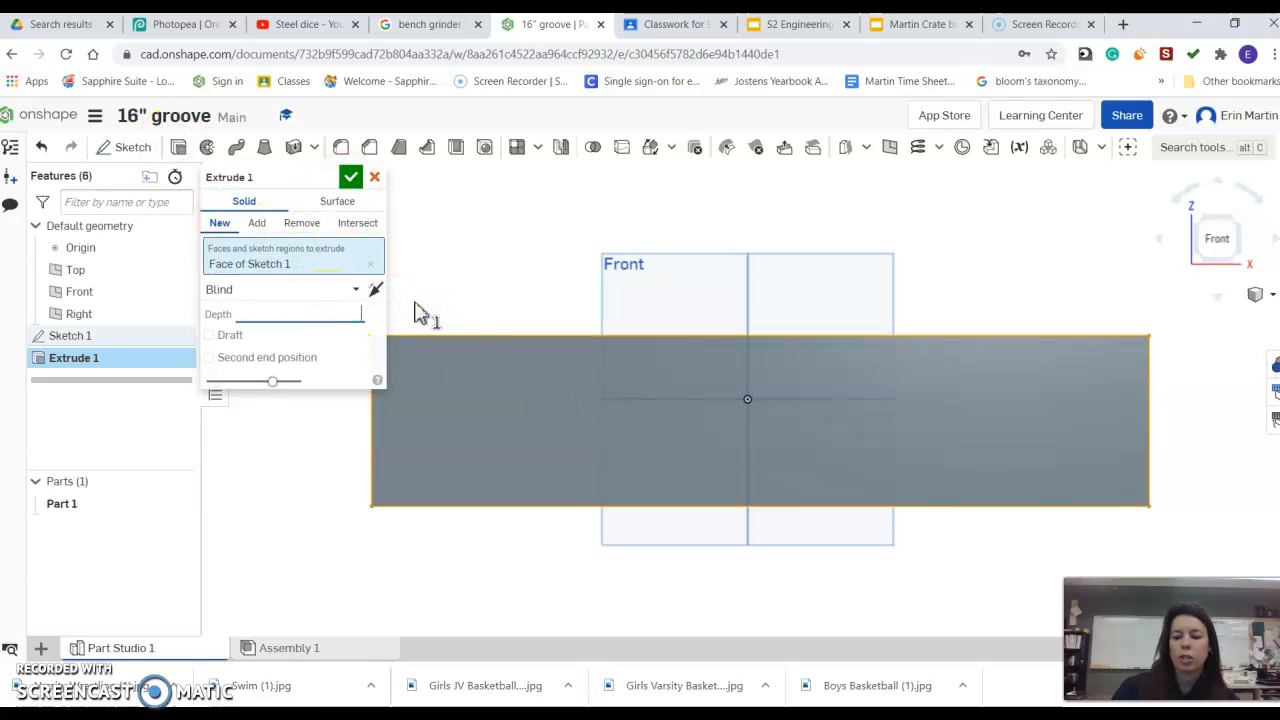
left_click(351, 177)
- Start a sketch on the board's front face and draw a long, thin groove rectangle just above the bottom edge, nearly the full length
left_click(1255, 300)
left_click(1250, 318)
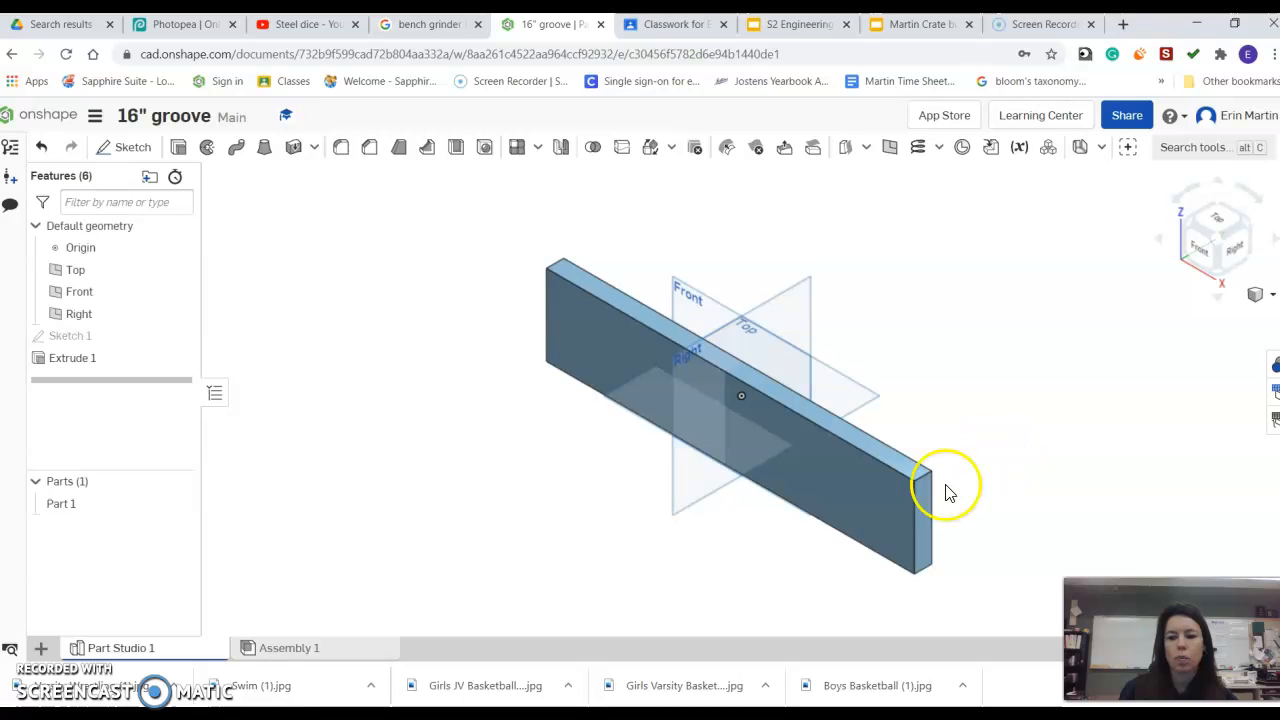
right_click(852, 495)
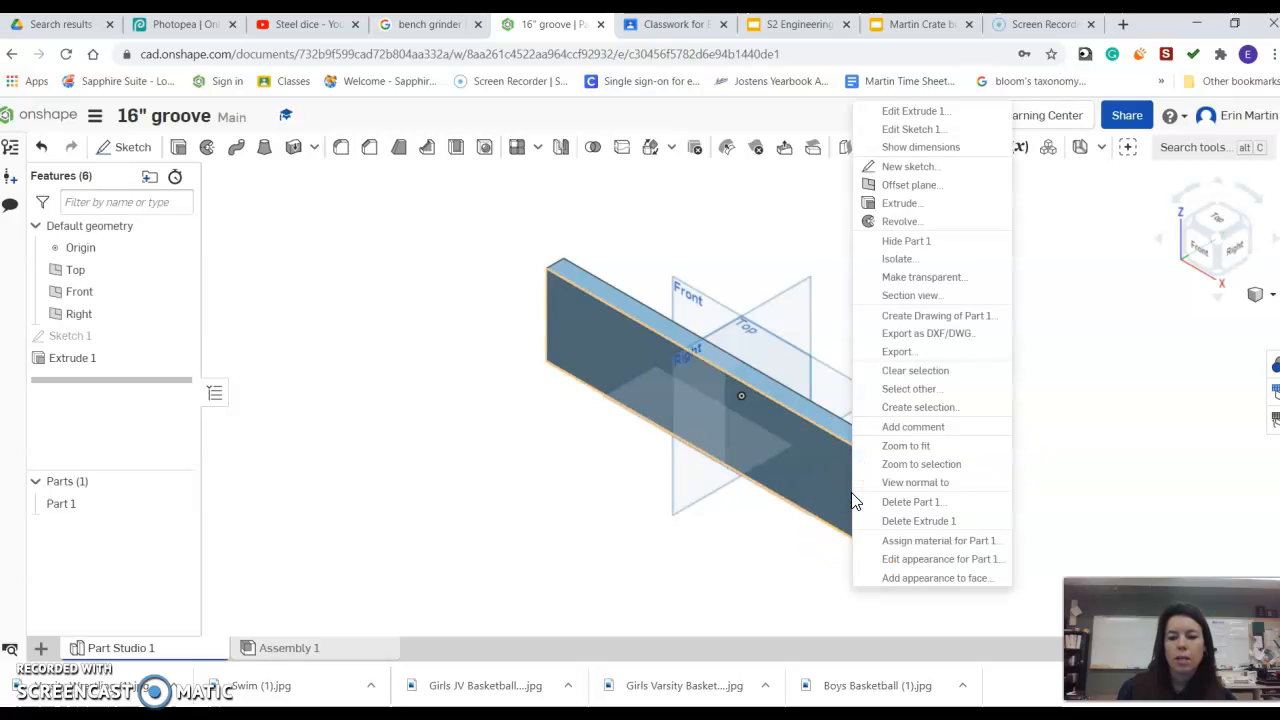
left_click(913, 170)
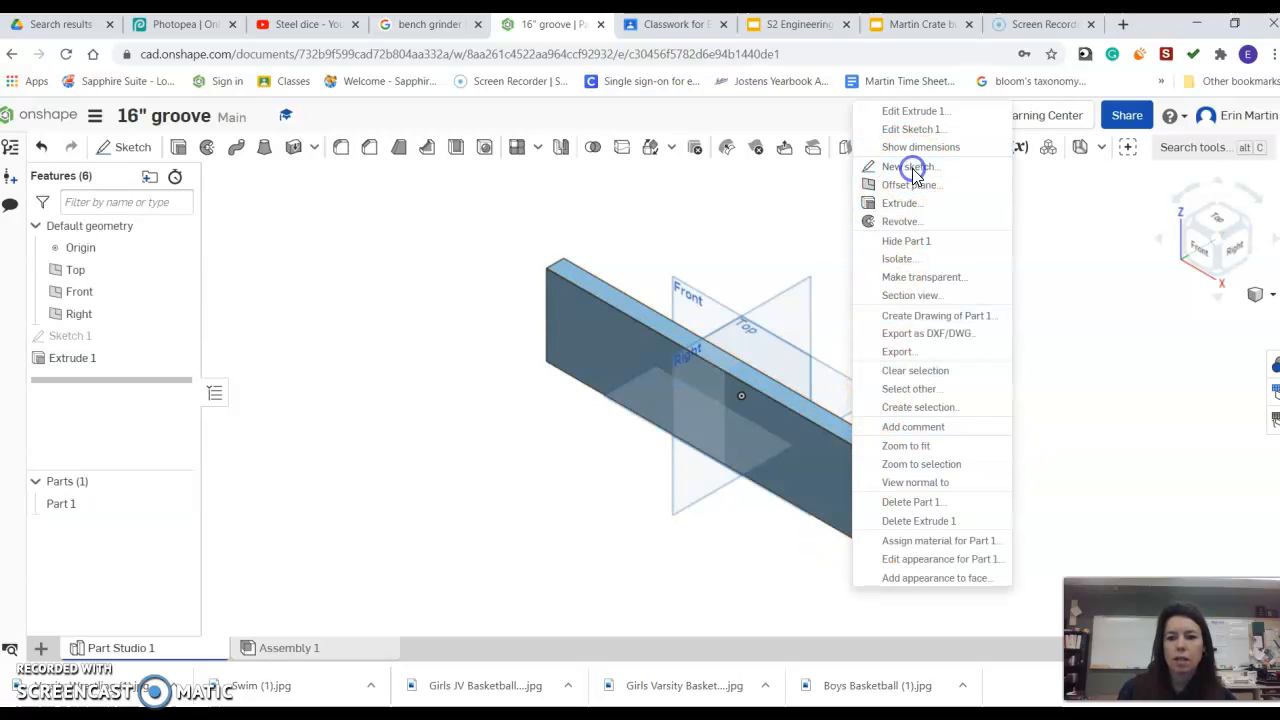
right_click(820, 568)
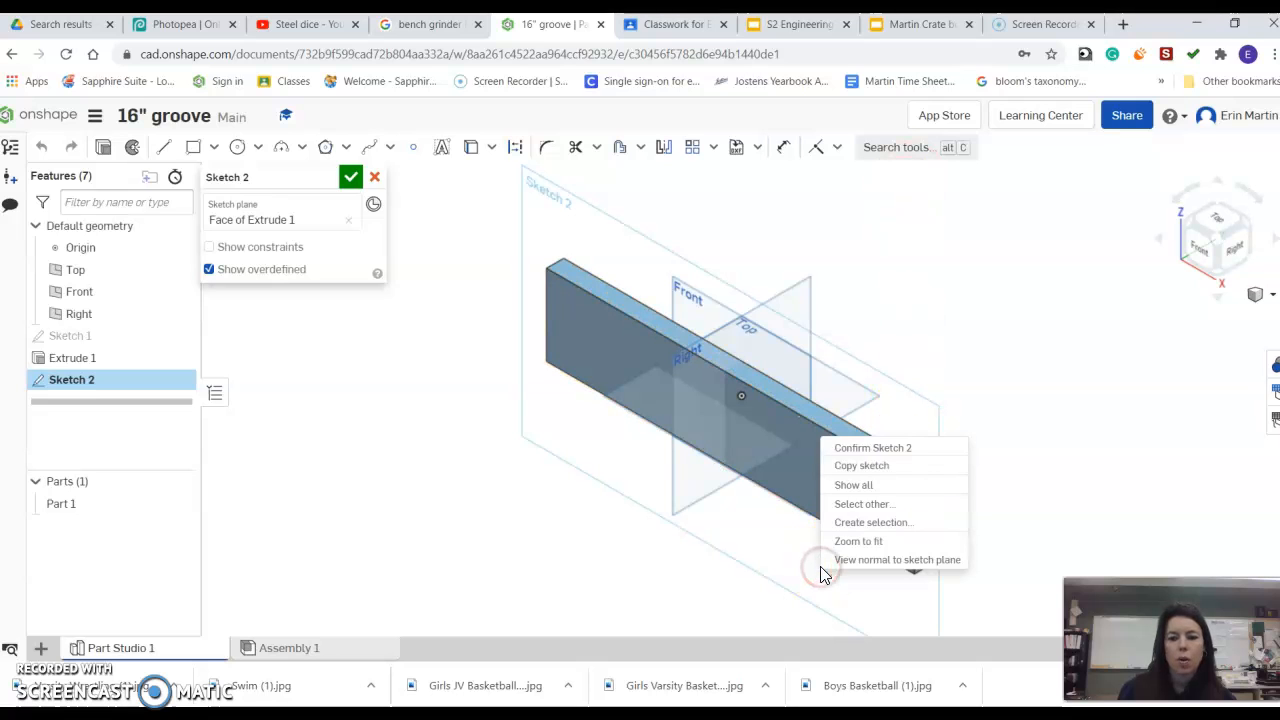
left_click(836, 560)
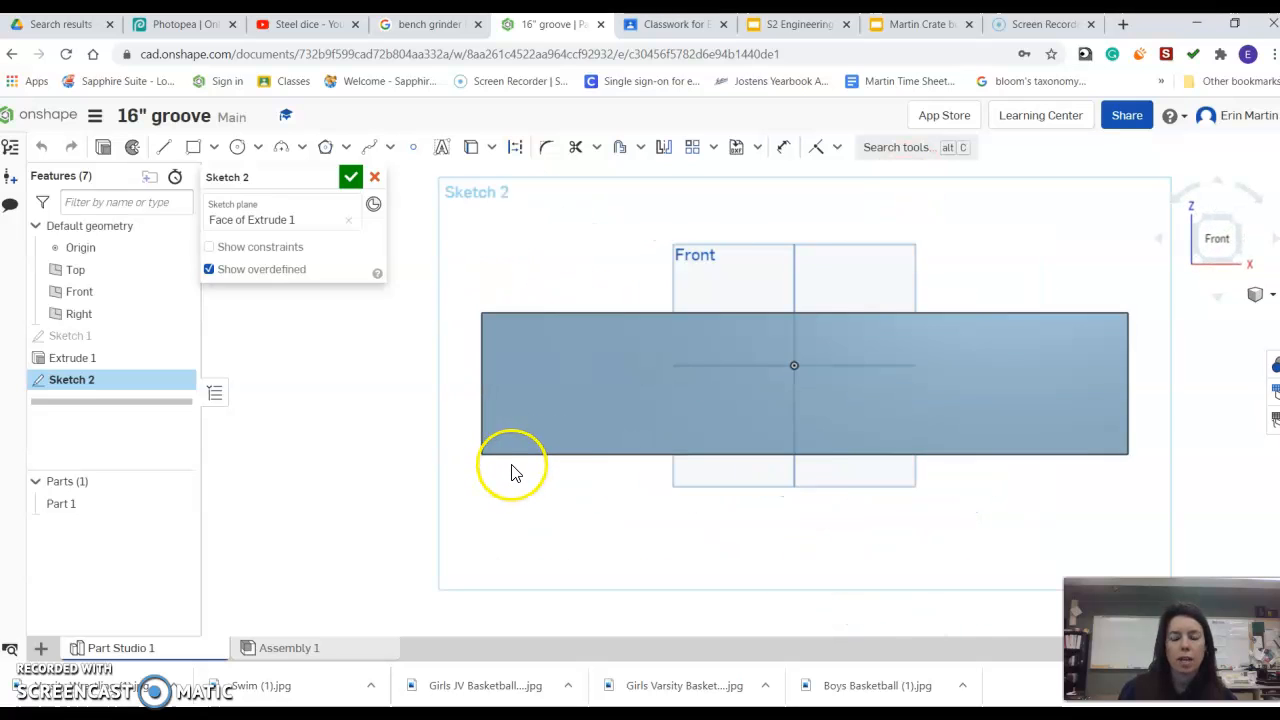
scroll(512, 472, "up", 3)
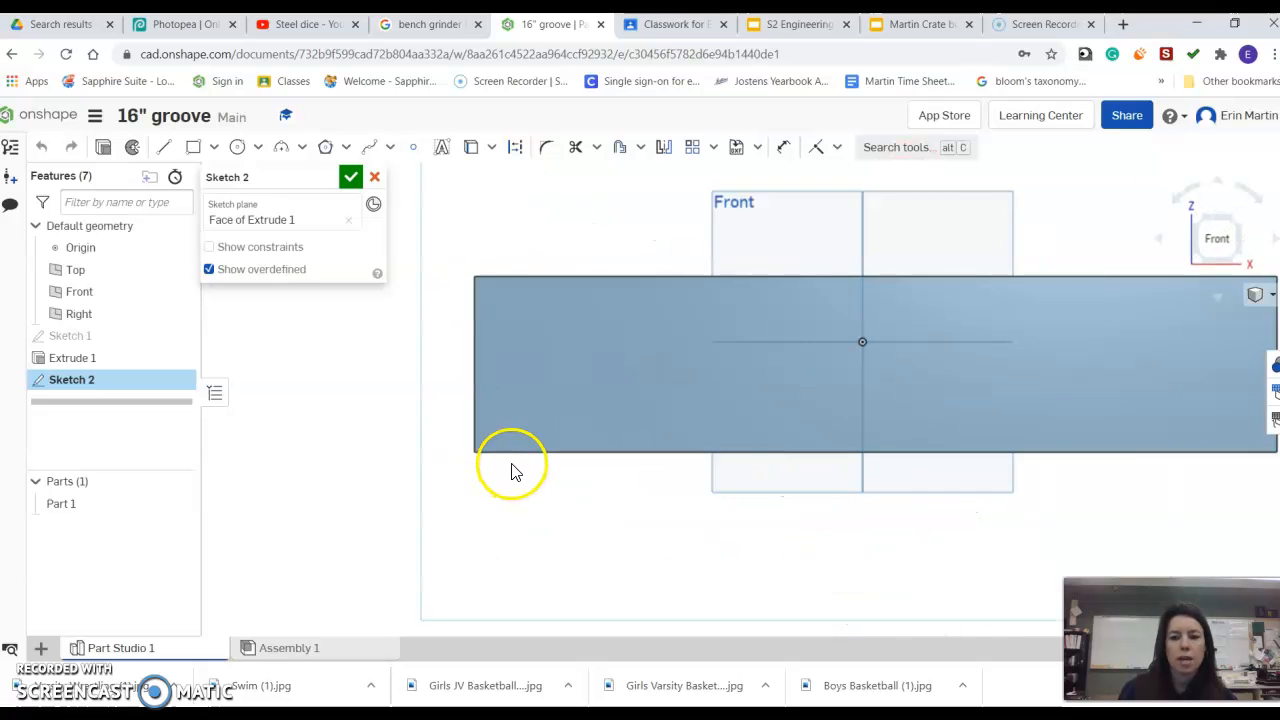
left_click(193, 148)
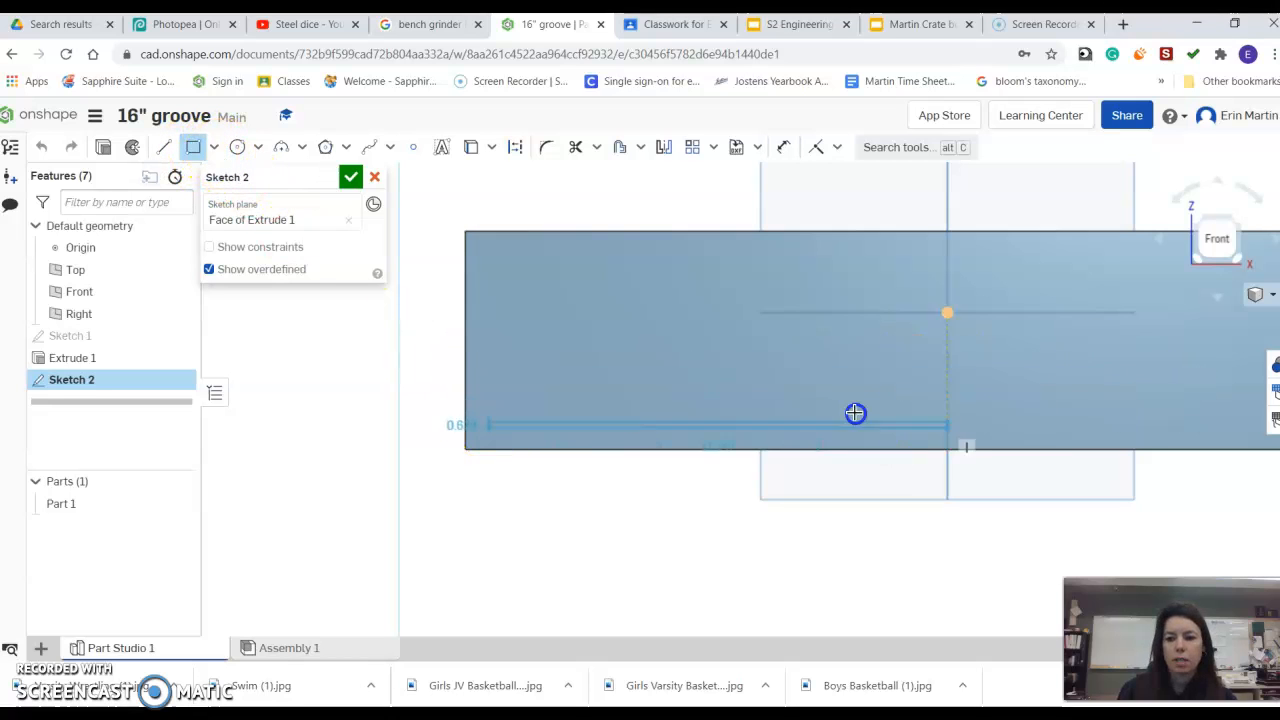
scroll(826, 400, "down", 3)
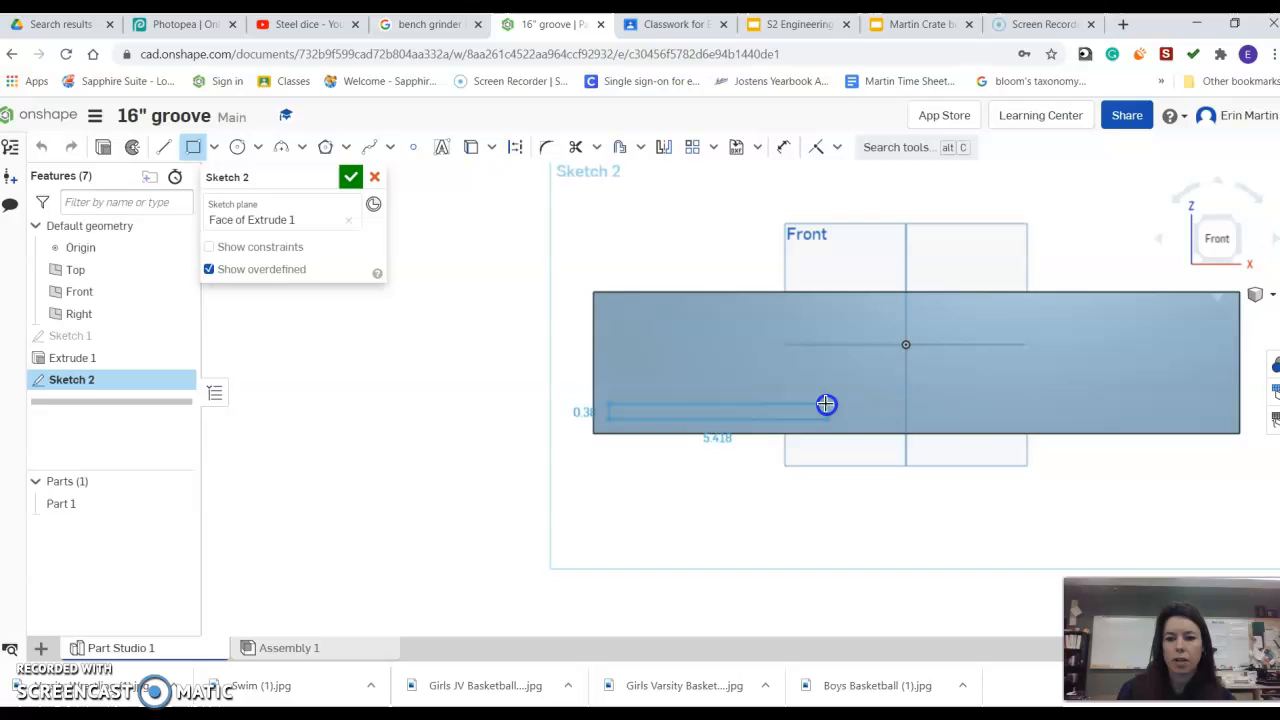
left_click(1222, 404)
left_click(1146, 397)
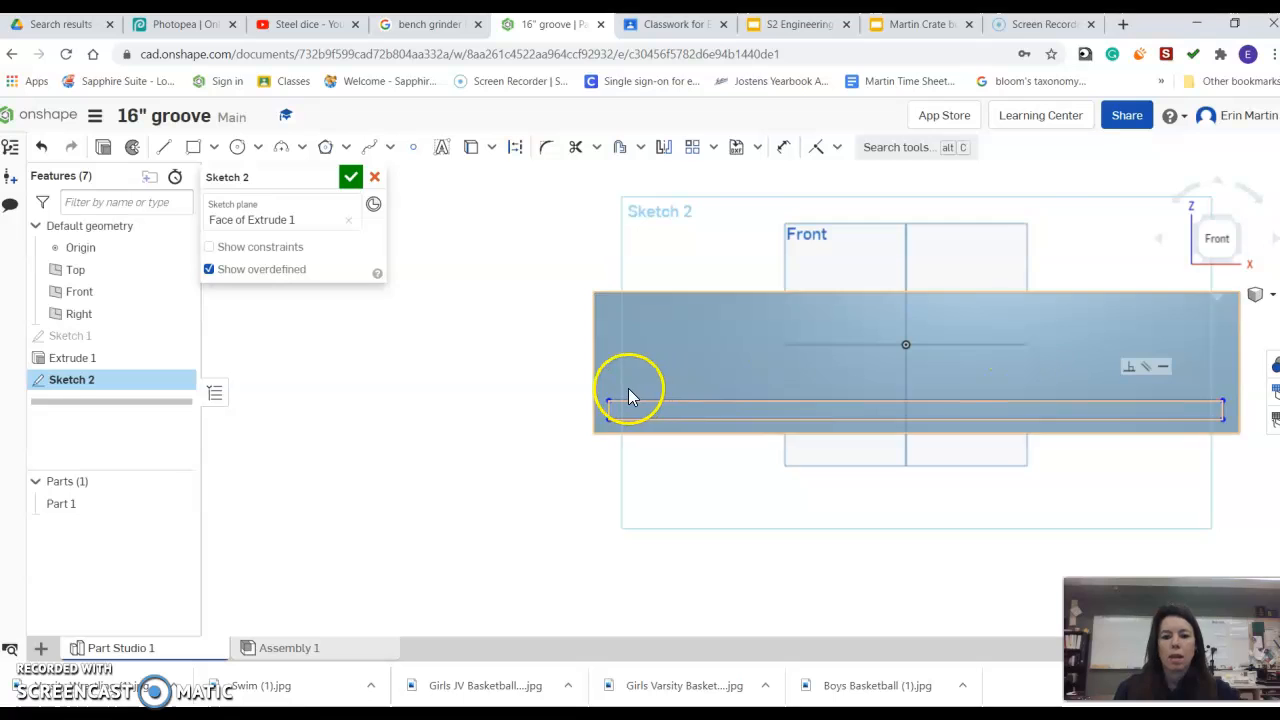
- Dimension the groove rectangle's lower edge 0.25 in from the board's bottom edge
scroll(589, 422, "up", 3)
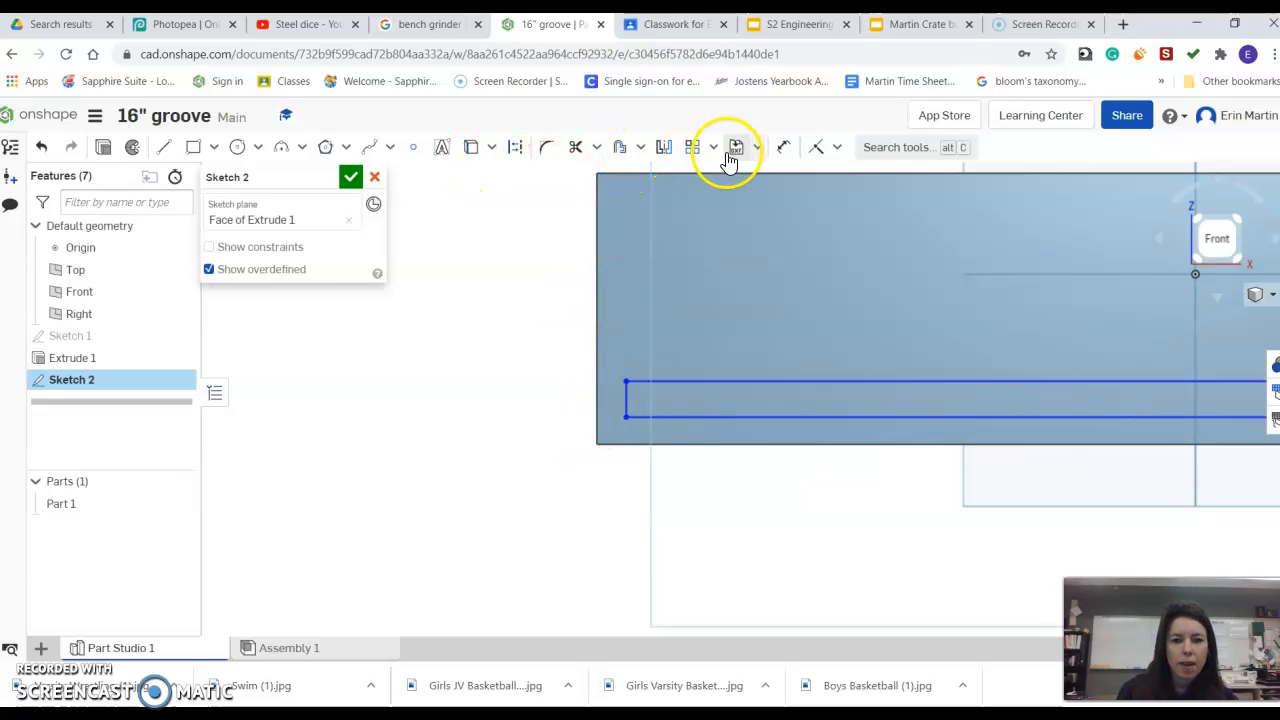
left_click(783, 147)
scroll(648, 446, "up", 1)
left_click(678, 446)
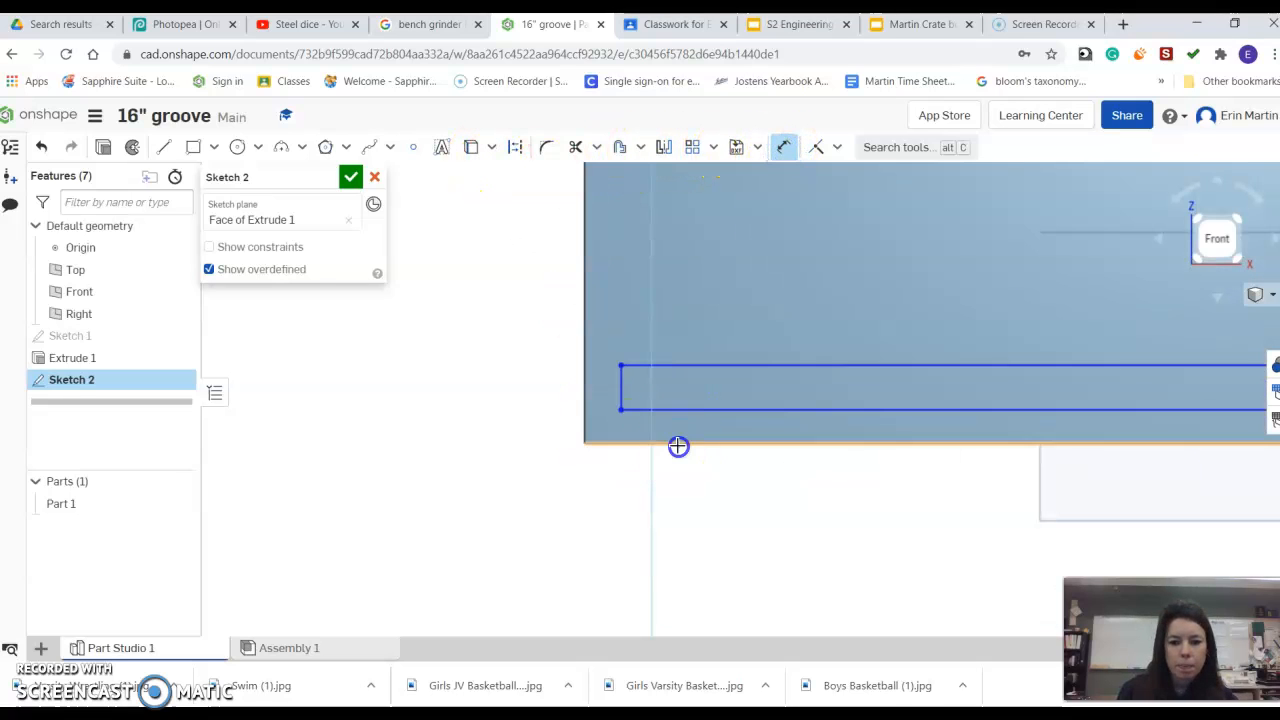
left_click(680, 412)
left_click(498, 424)
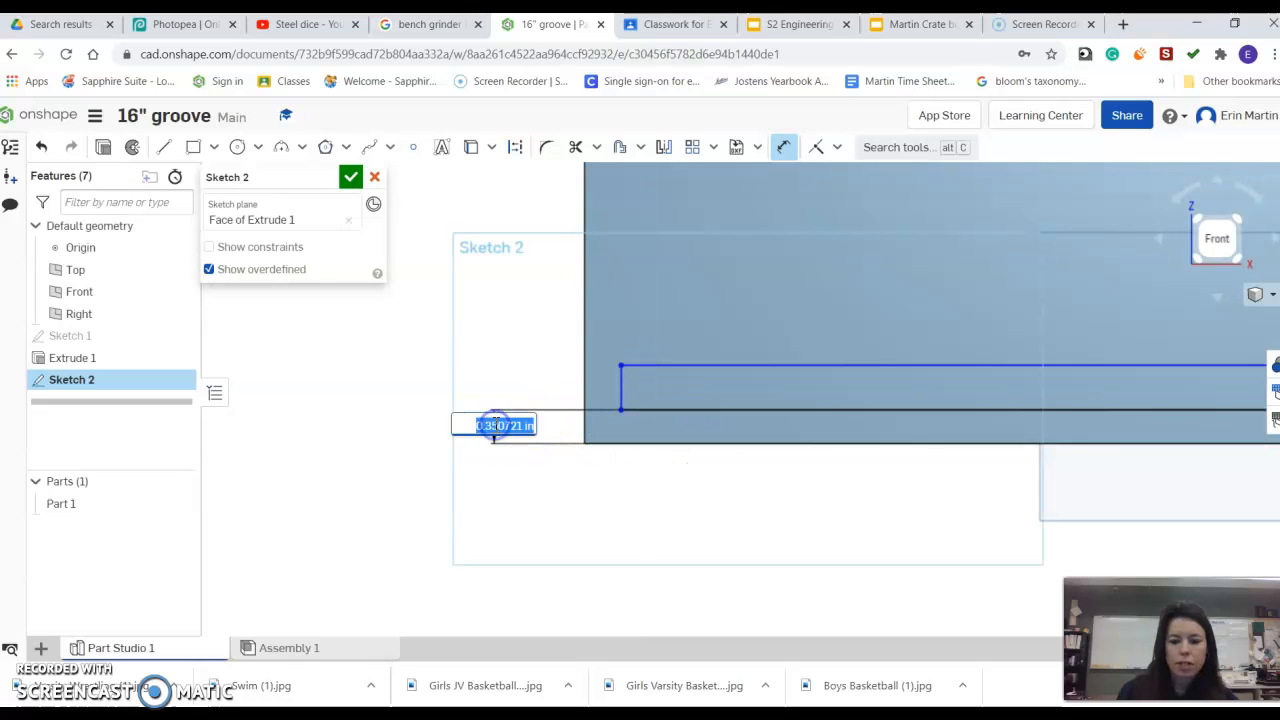
type(".25")
key("Return")
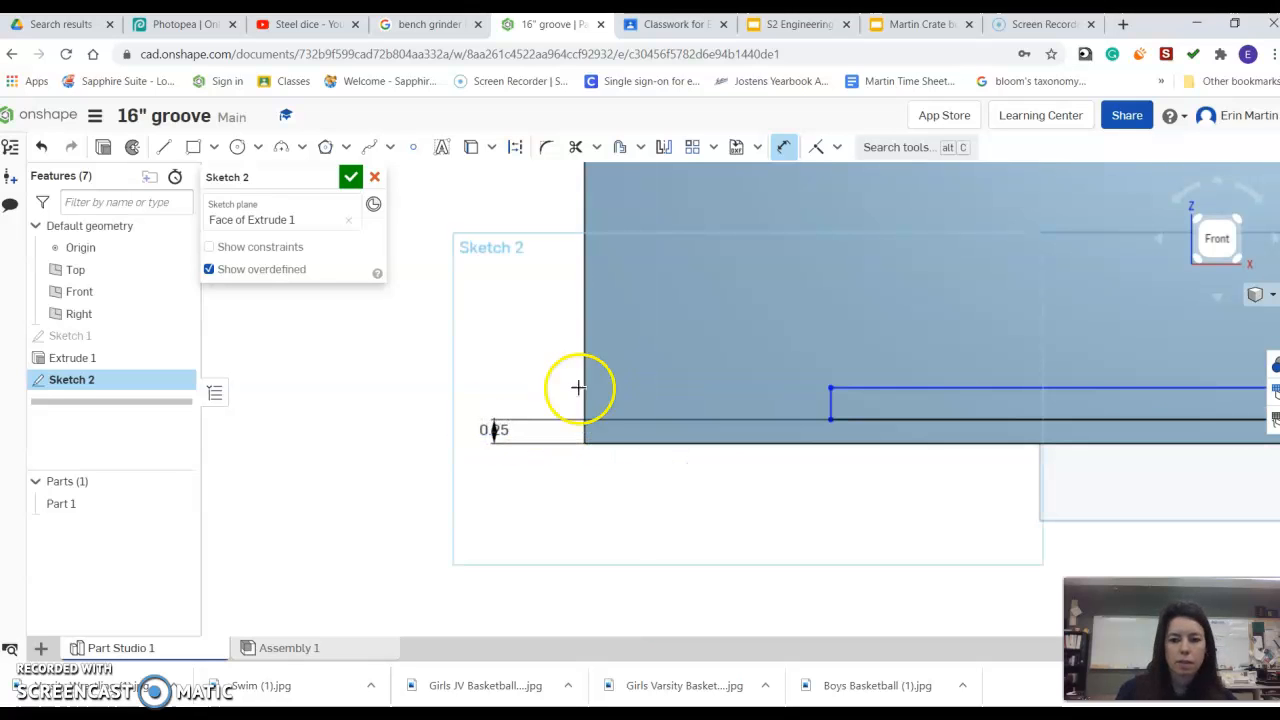
- Dimension the groove rectangle's left end 0.25 in from the board's left edge
left_click(831, 403)
left_click(584, 397)
left_click(685, 377)
type("5")
key("Return")
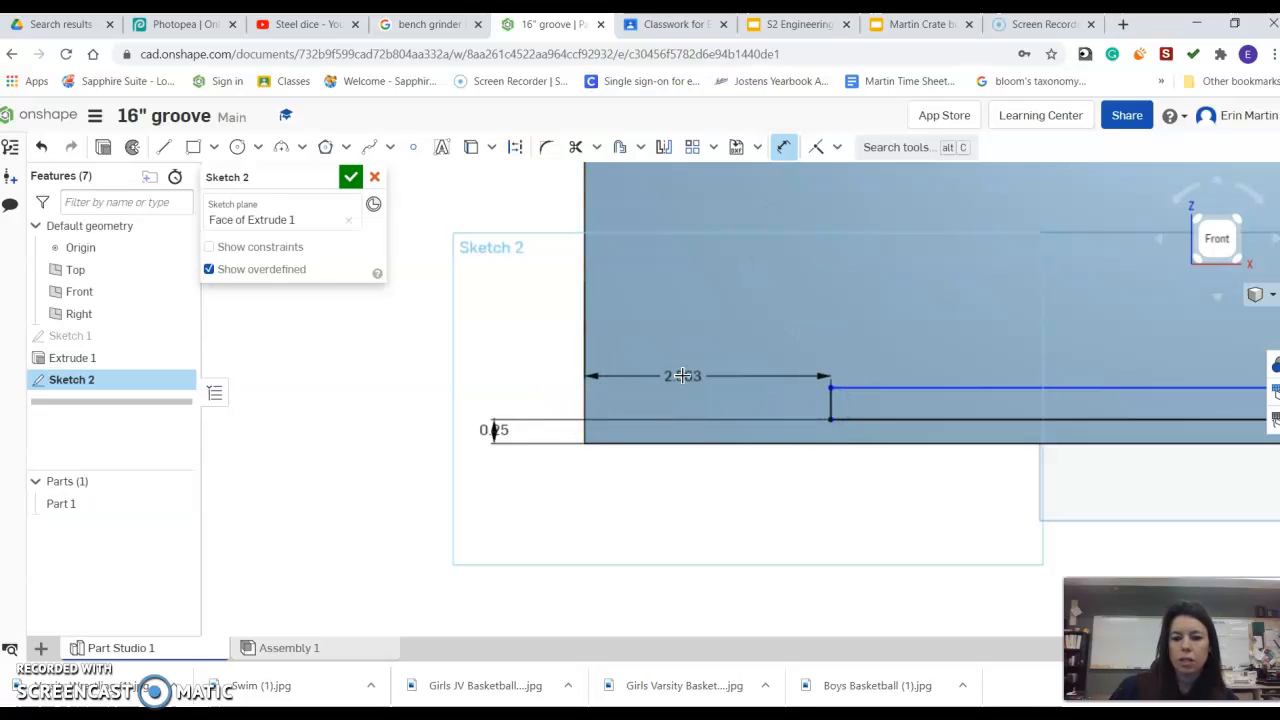
scroll(682, 375, "down", 6)
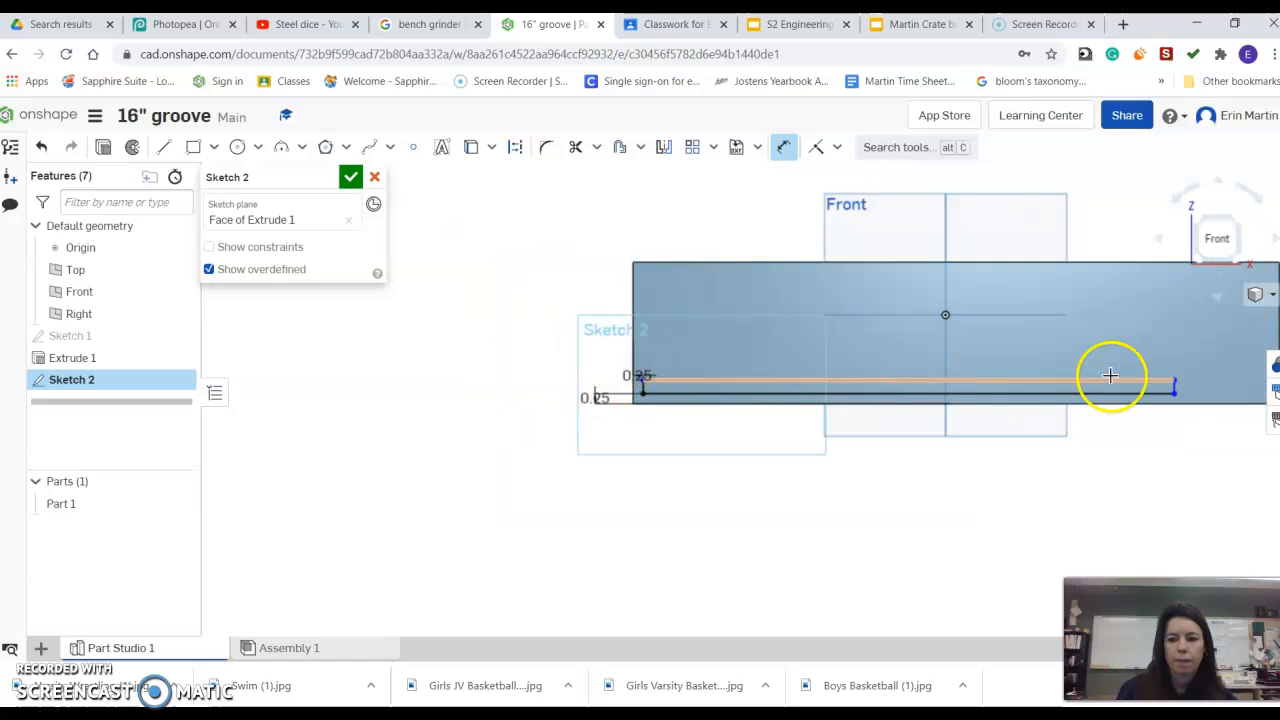
- Dimension the groove rectangle's right end 0.25 in from the board's right edge
scroll(1189, 395, "up", 5)
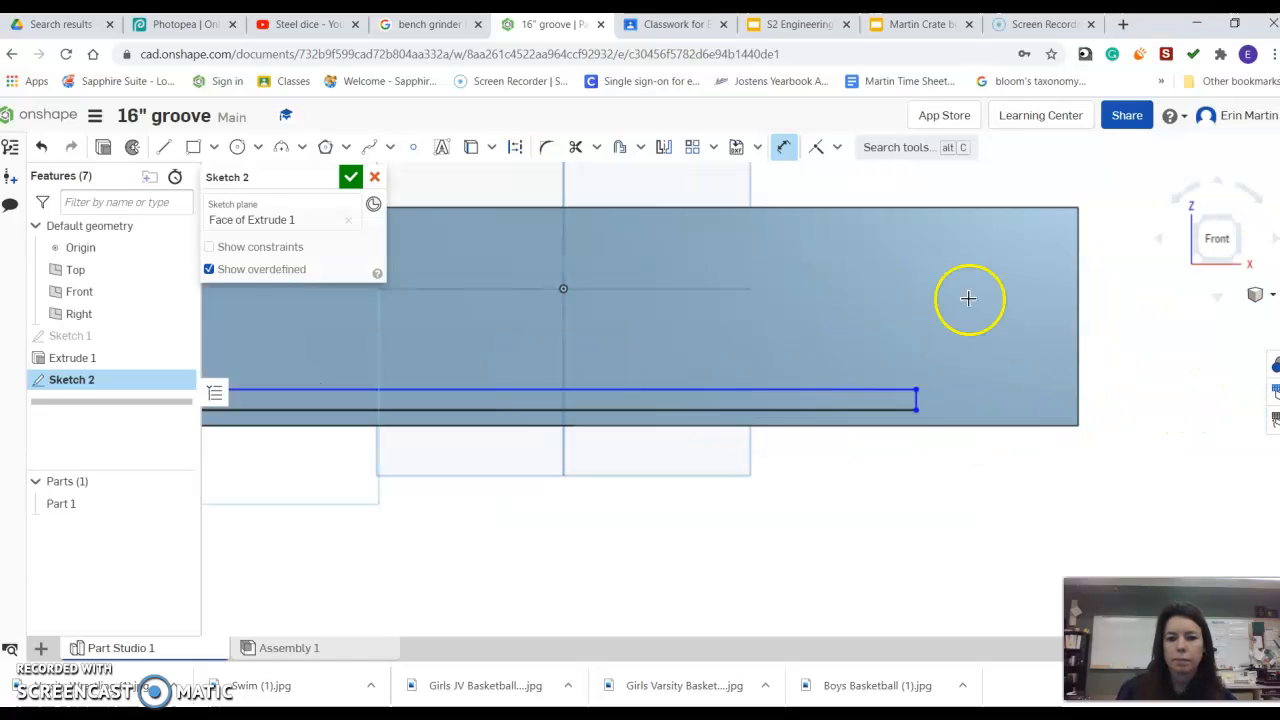
left_click(1082, 394)
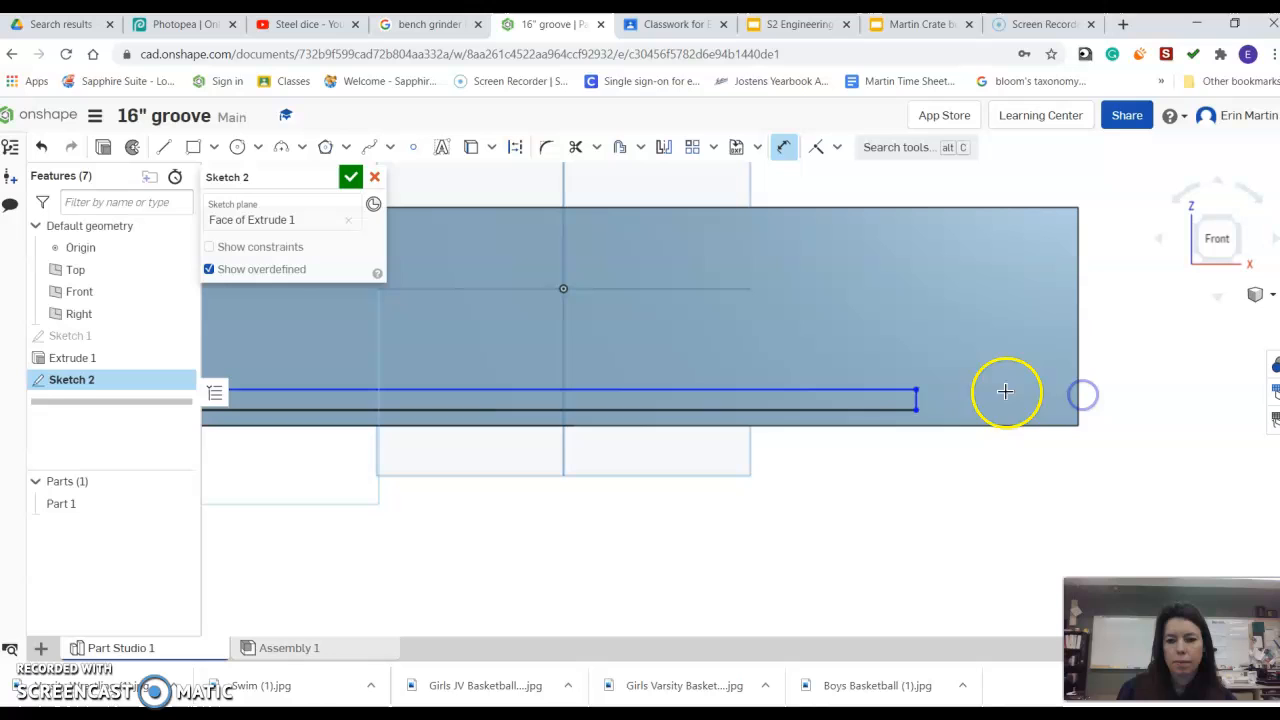
left_click(916, 399)
left_click(986, 389)
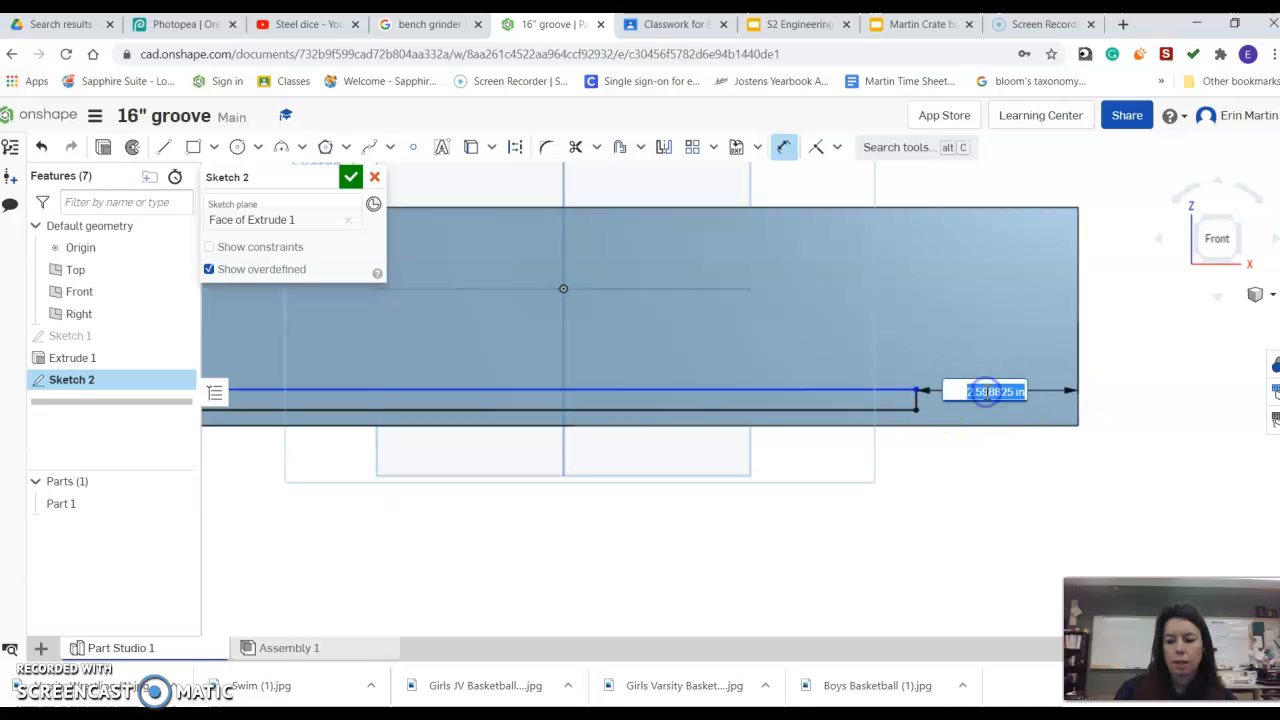
key("Return")
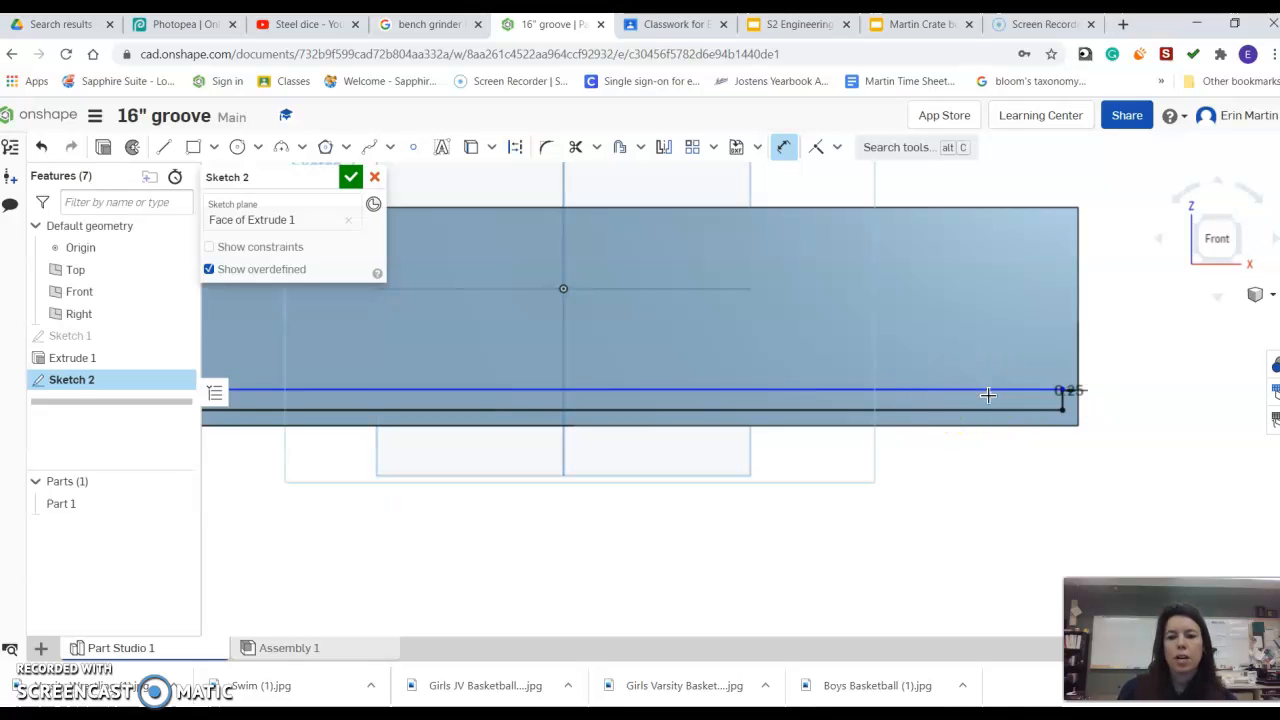
- Dimension the height of the groove rectangle as 0.25 in between its two long edges
scroll(988, 395, "down", 2)
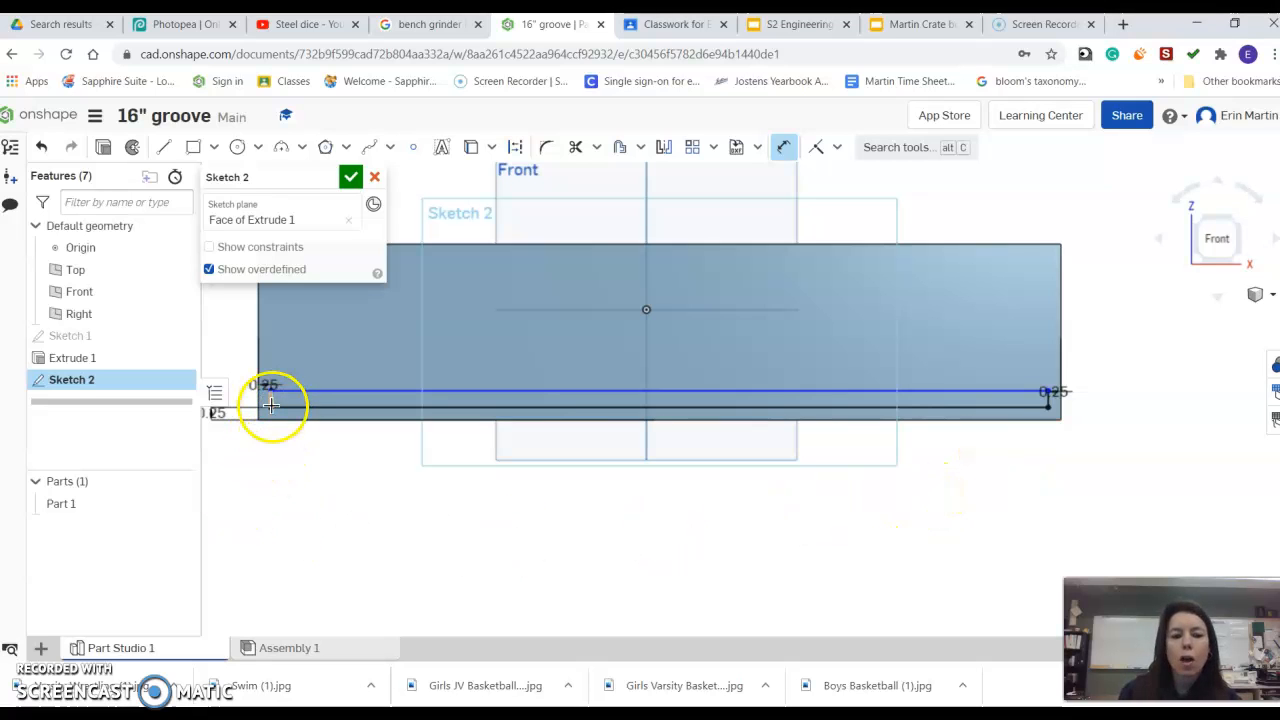
scroll(1080, 494, "down", 2)
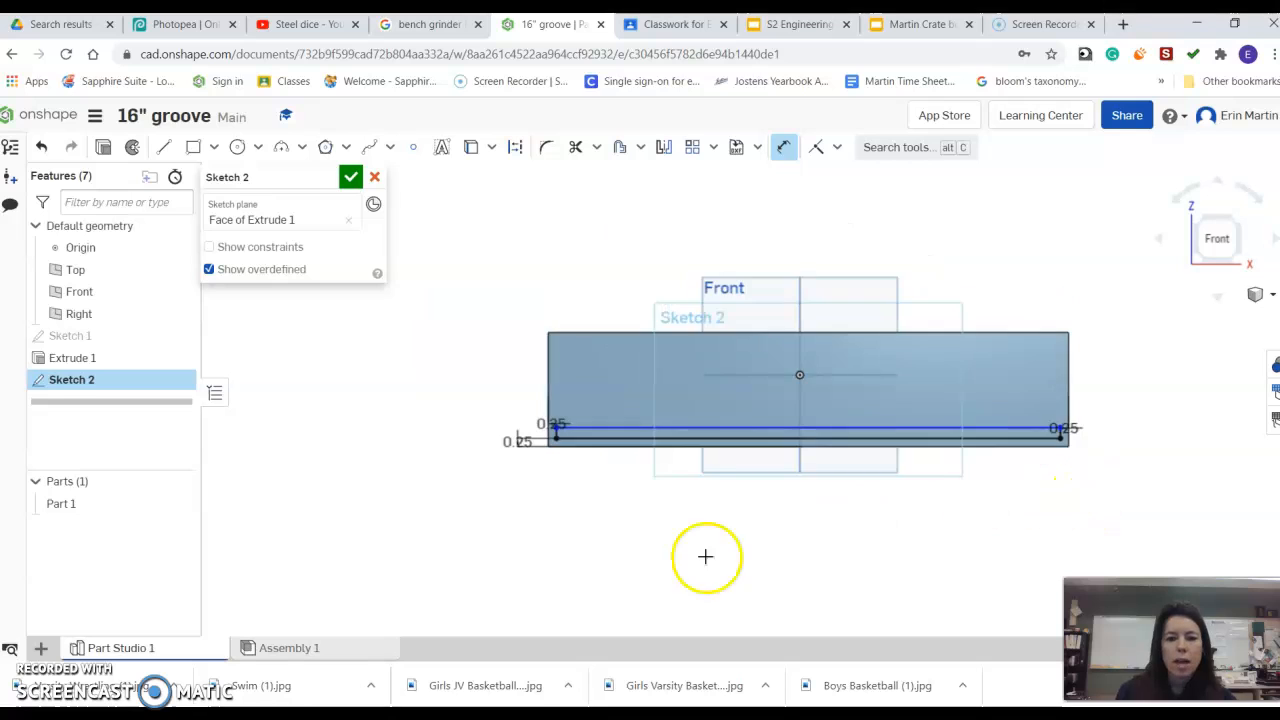
scroll(616, 484, "up", 2)
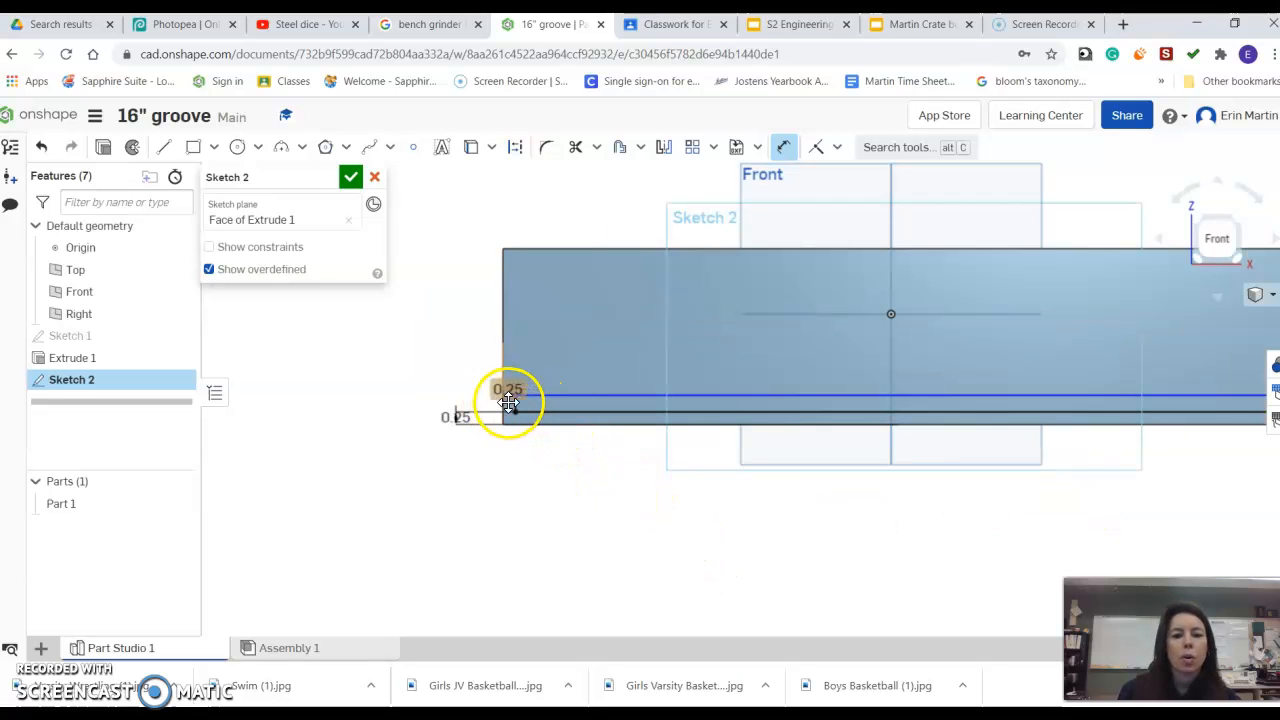
scroll(510, 408, "down", 2)
scroll(1037, 401, "up", 3)
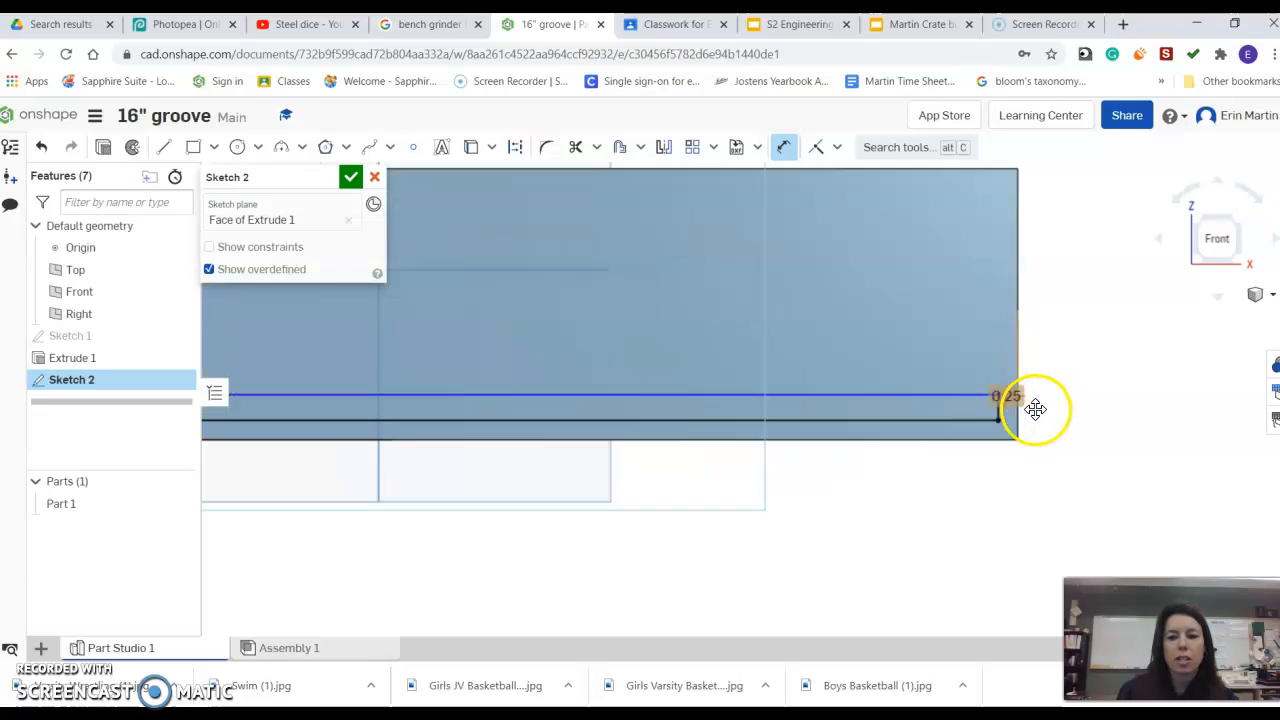
left_click(966, 386)
left_click(780, 148)
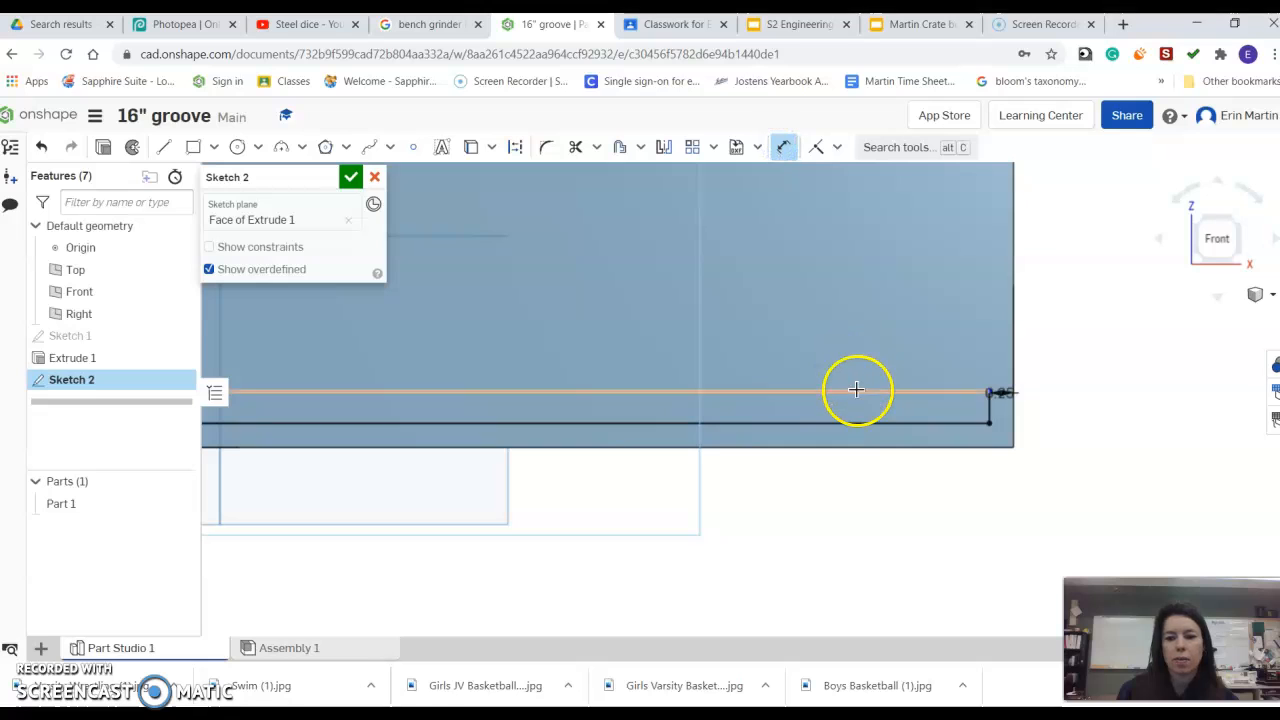
left_click(860, 422)
left_click(860, 408)
type("25")
key("Return")
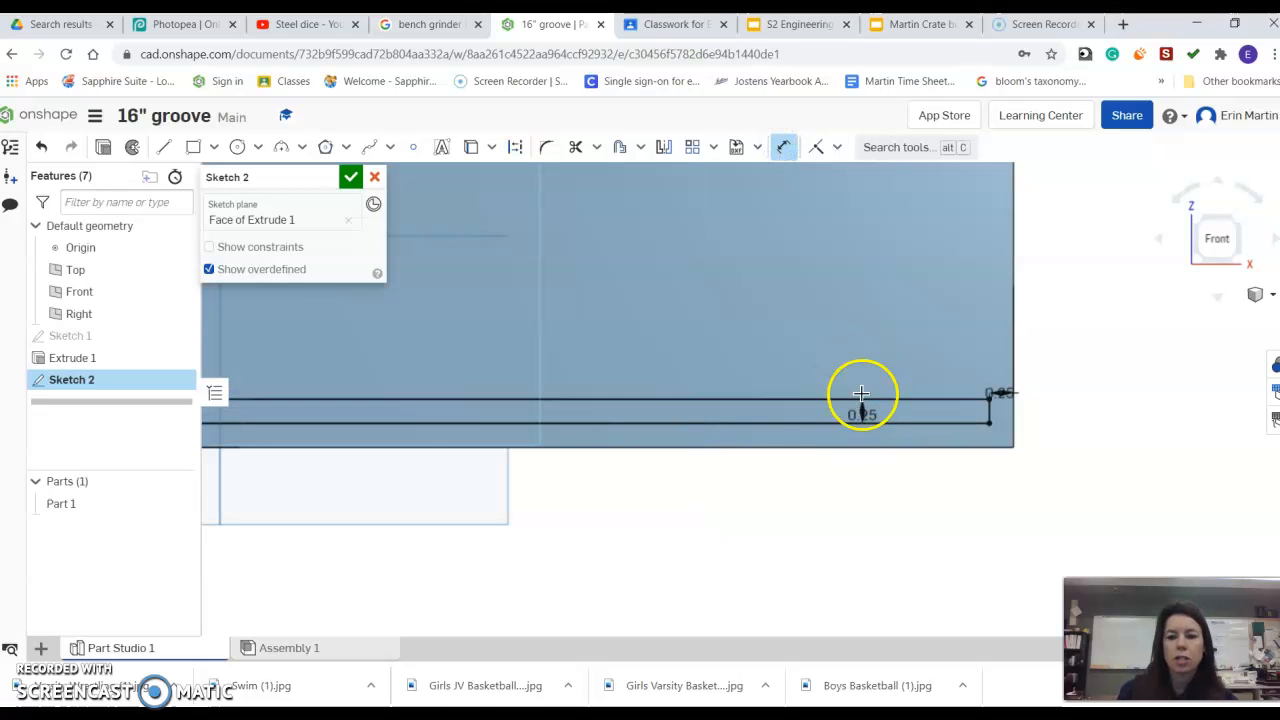
- Finish the groove sketch and cut its rectangle into the board with a Remove extrude at a blind depth of 0.25 in
left_click(350, 177)
left_click(258, 147)
left_click(702, 412)
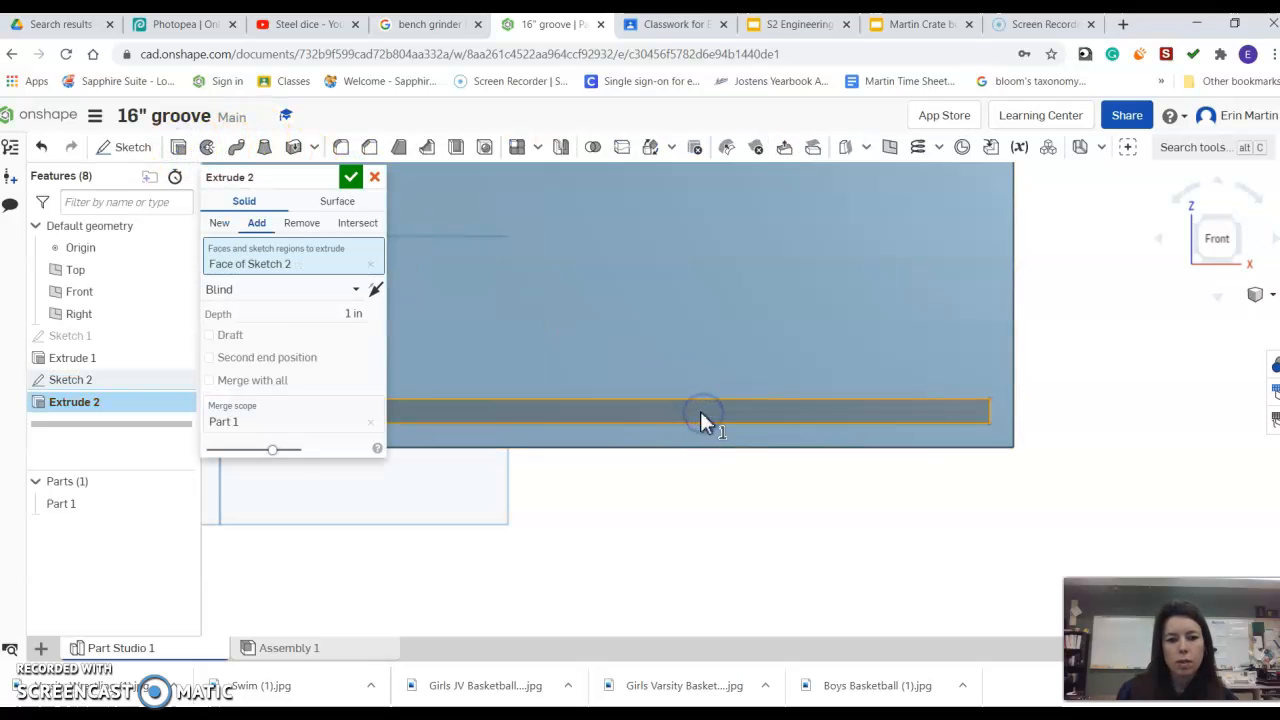
left_click(305, 230)
left_click(331, 309)
type("25")
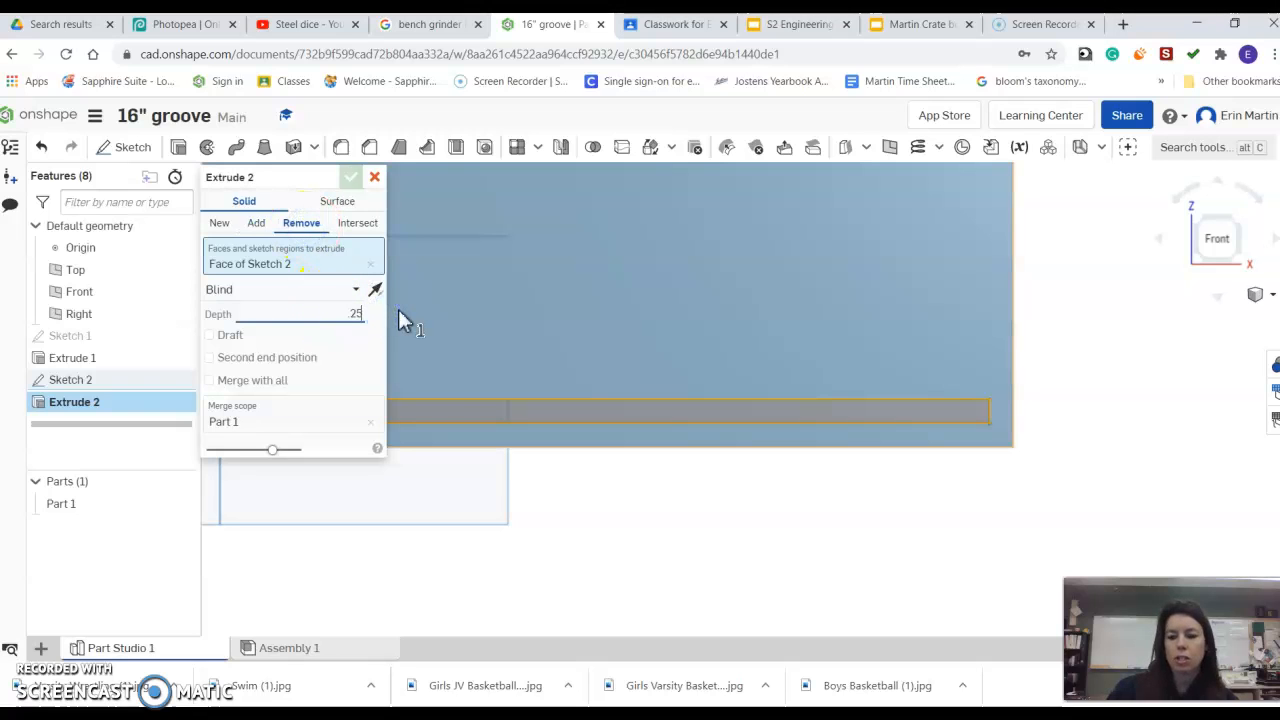
key("Return")
left_click(350, 177)
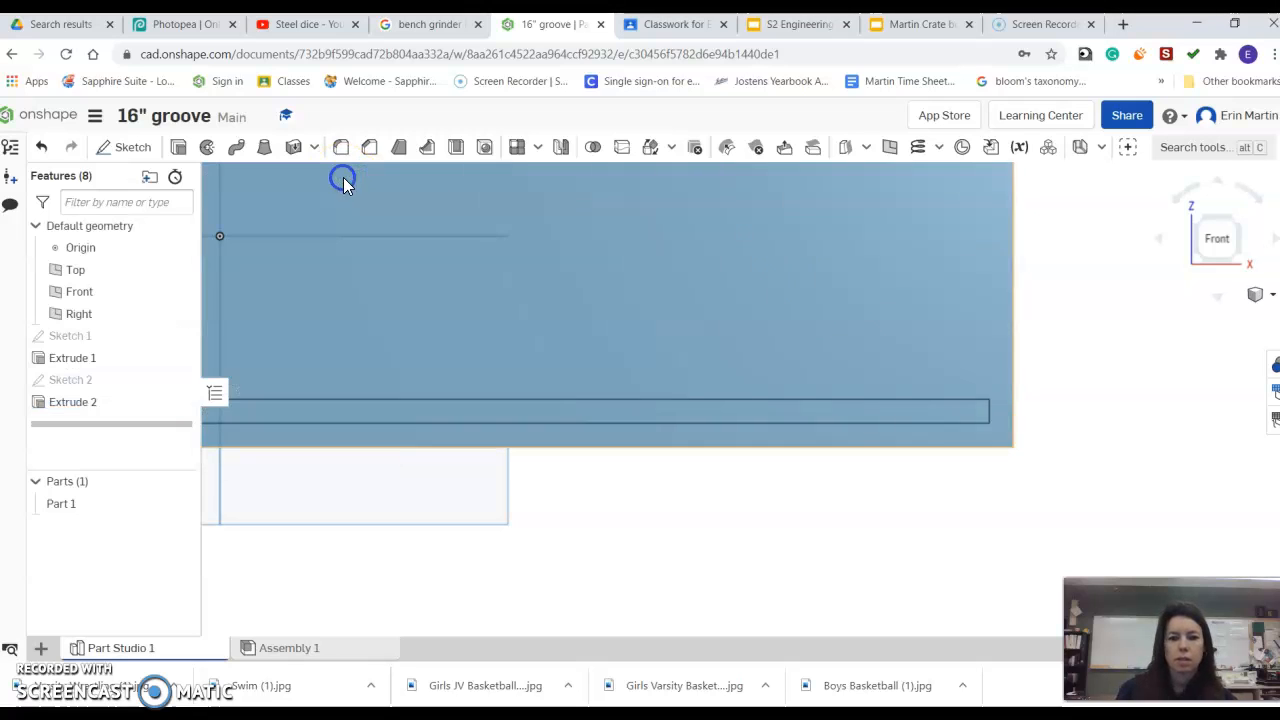
- Examine the cut groove and the board's end in a three-dimensional view
left_click(1257, 295)
left_click(1237, 328)
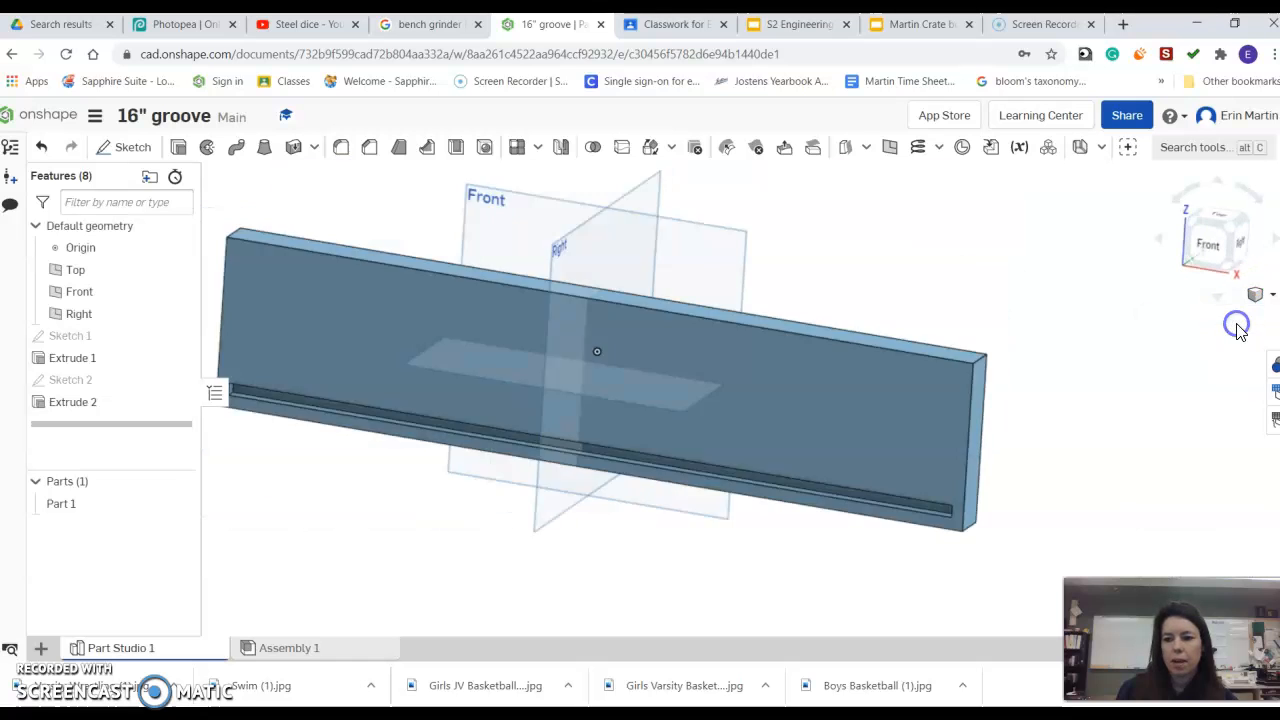
scroll(909, 586, "down", 5)
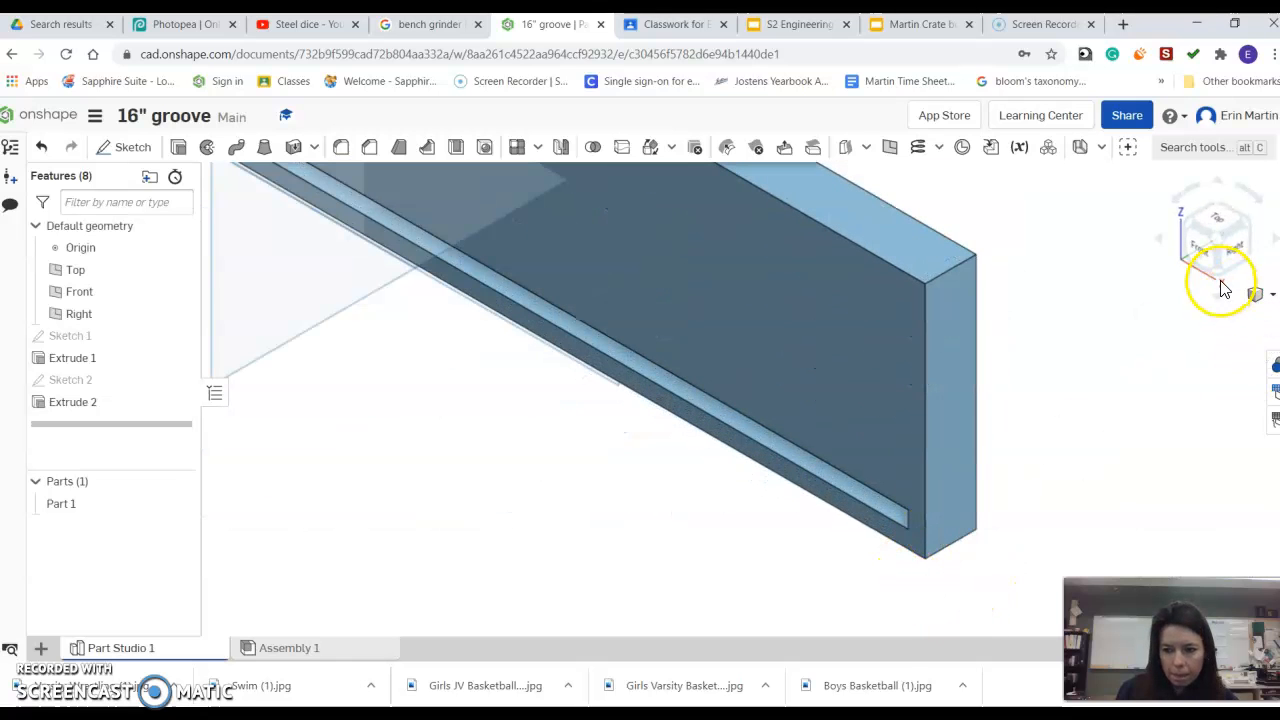
left_click(1274, 248)
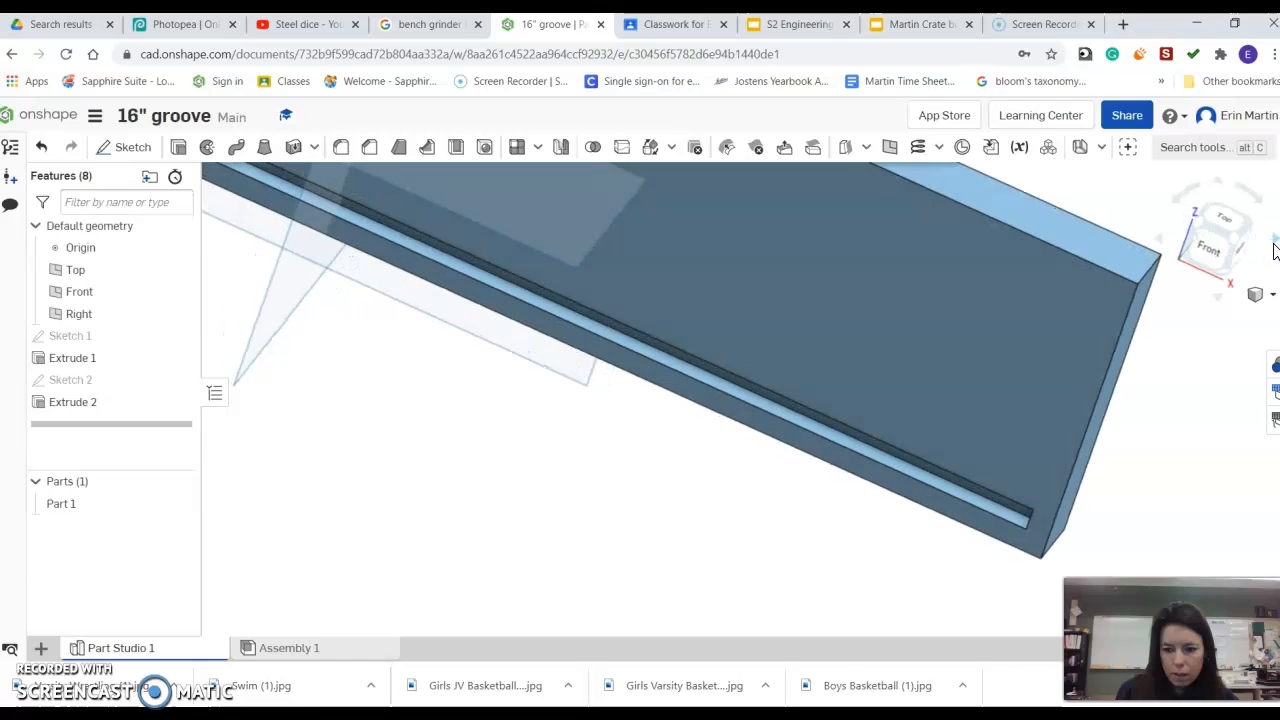
scroll(1063, 459, "down", 5)
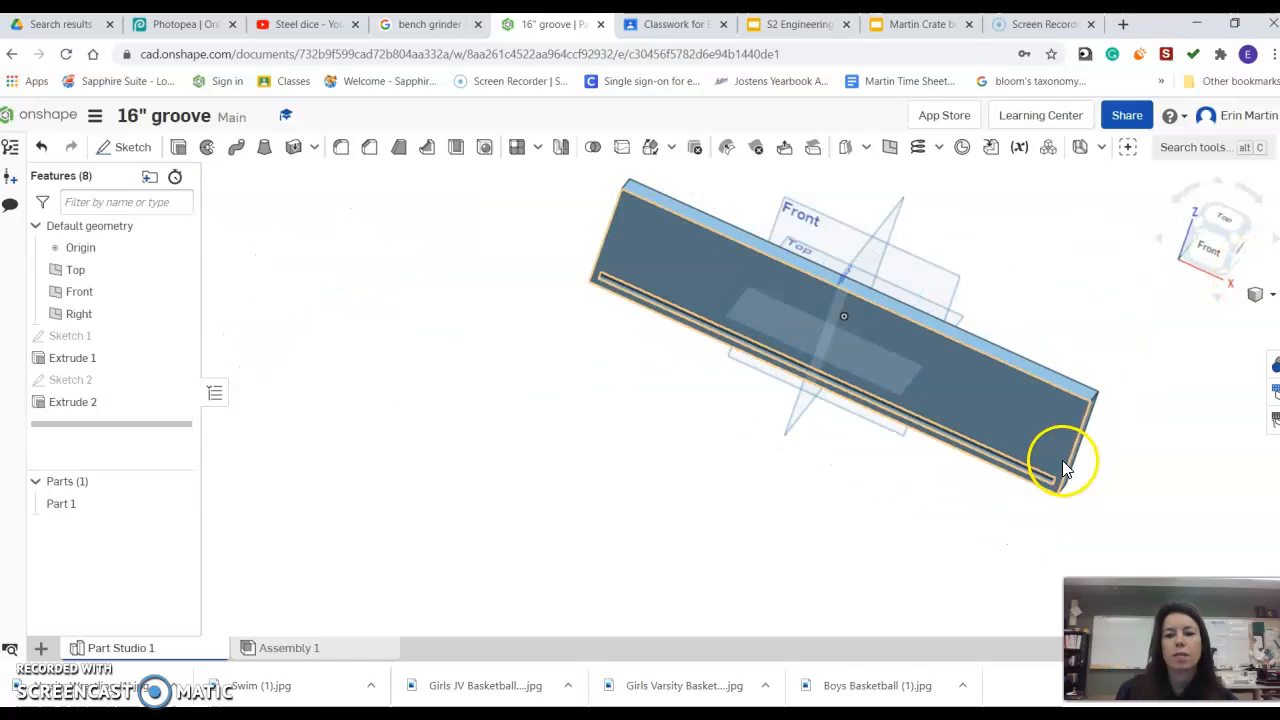
right_click_drag(1062, 460, 809, 214)
scroll(725, 285, "up", 5)
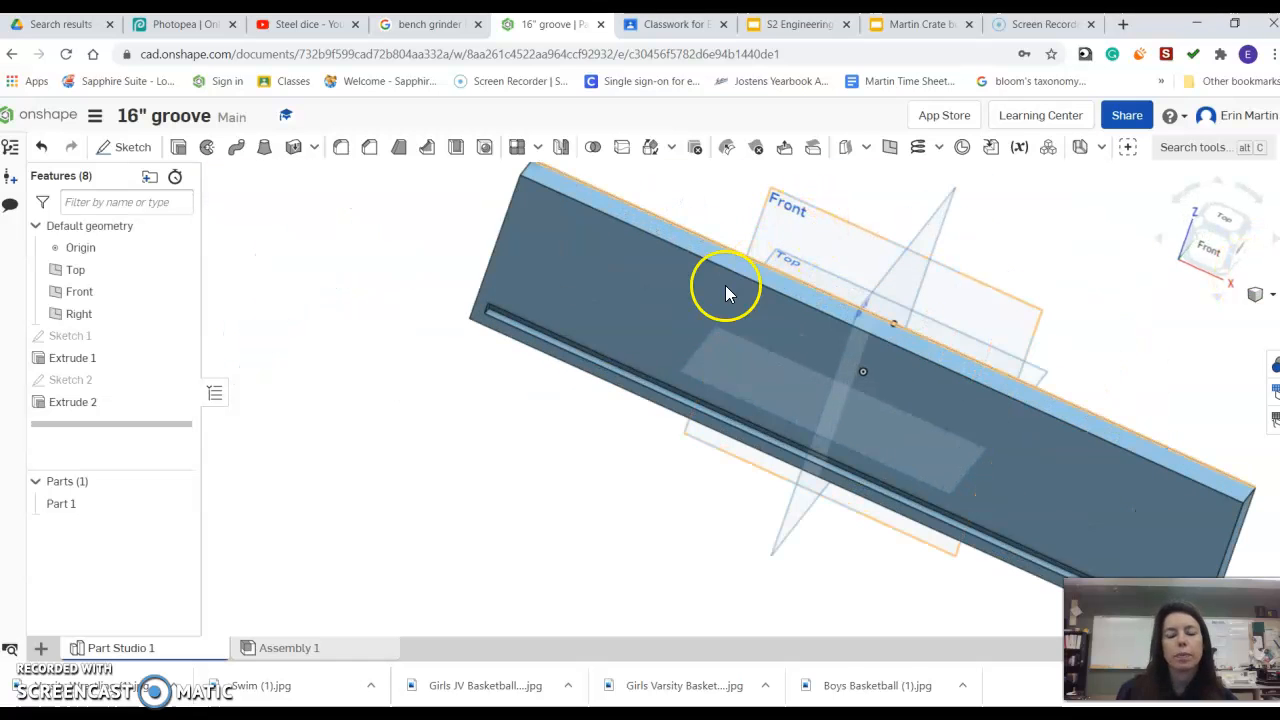
- Start a sketch on the board's front face, viewed straight on, and draw a 0.063 in diameter circle near the upper-left corner
right_click(661, 310)
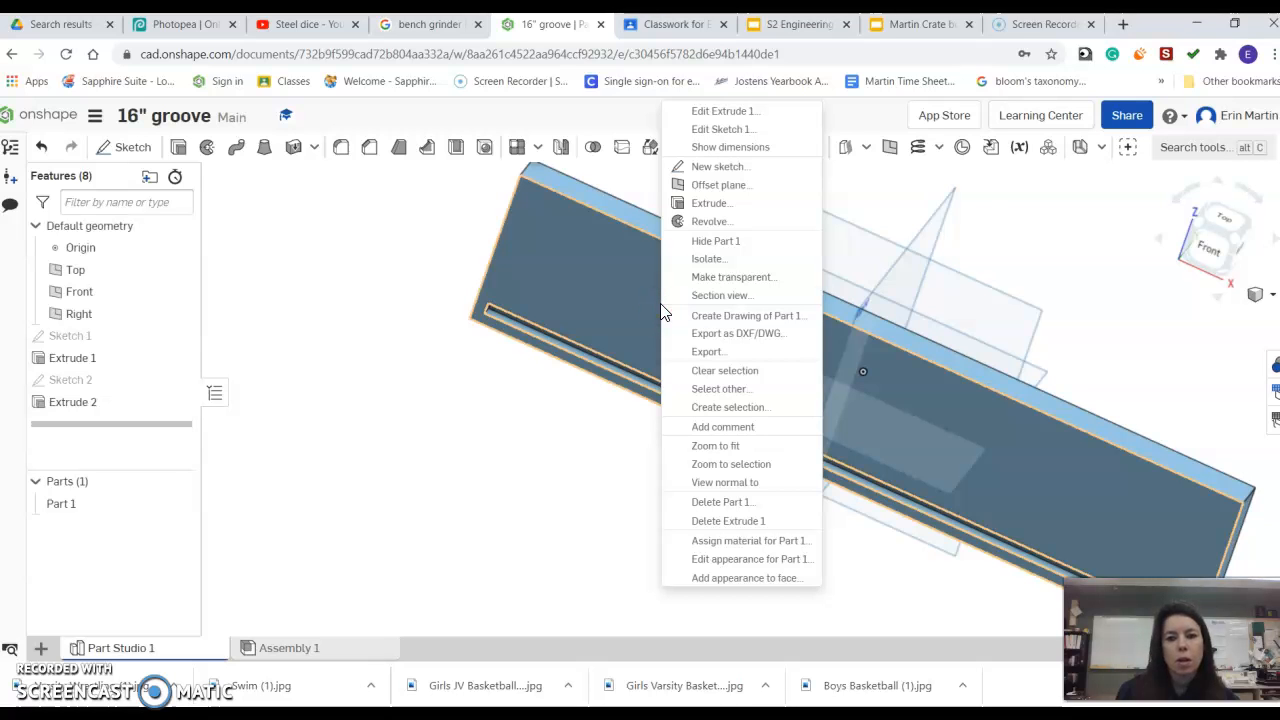
left_click(747, 167)
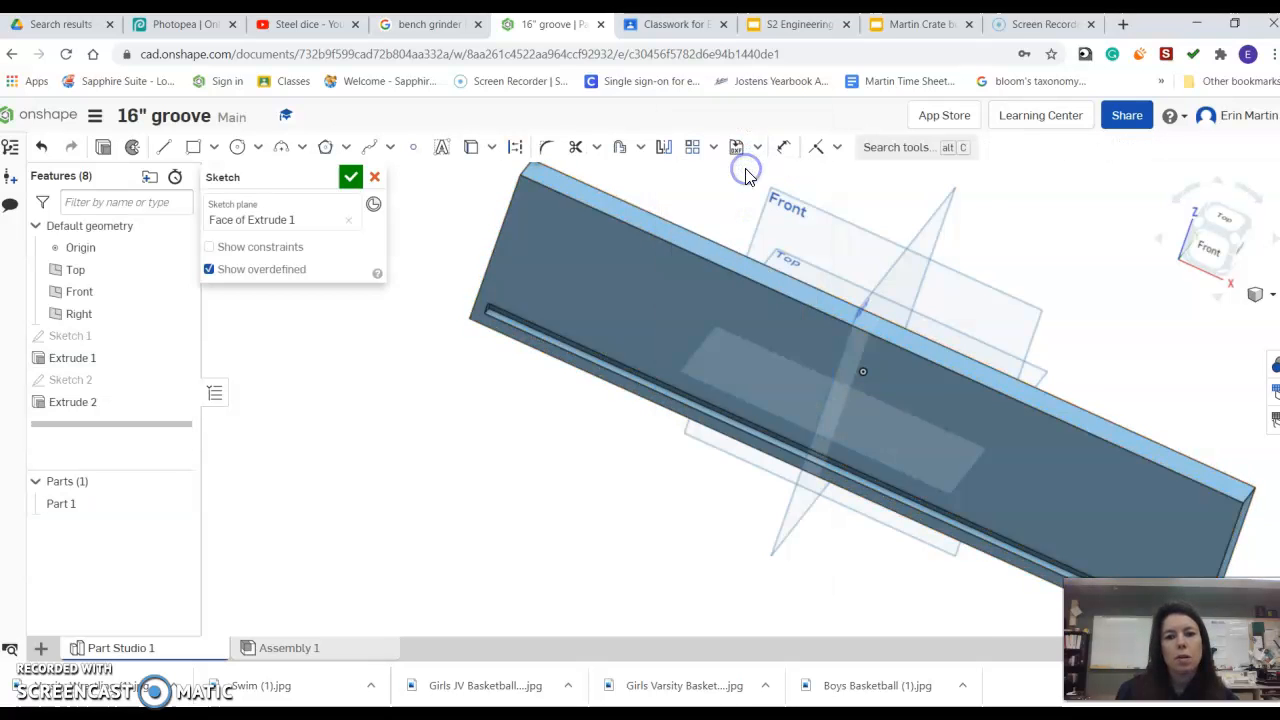
right_click(655, 197)
left_click(686, 319)
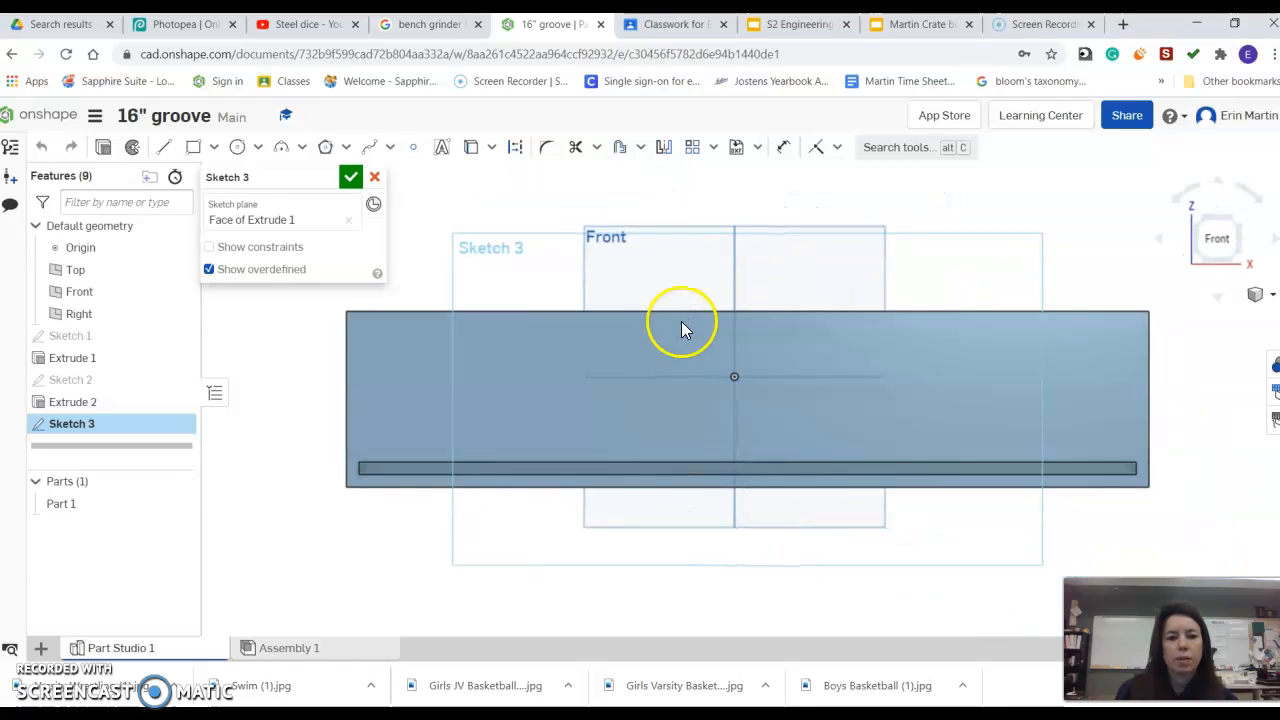
scroll(314, 357, "up", 1)
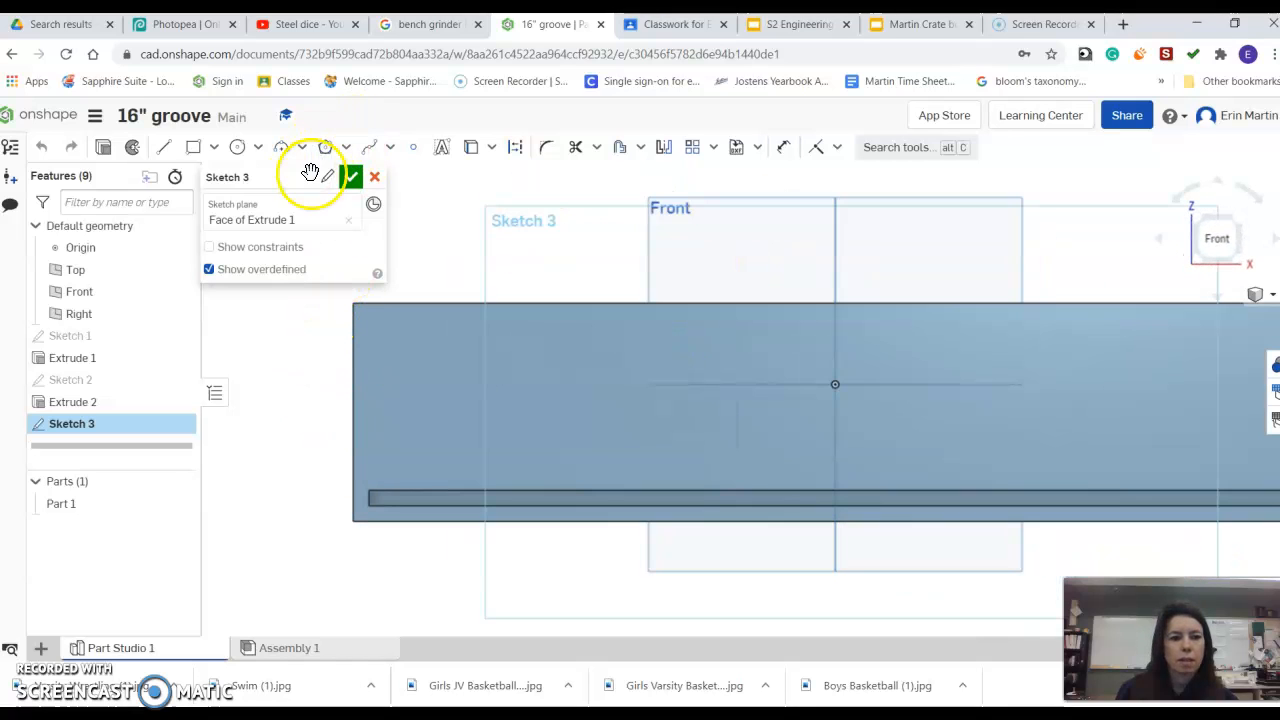
left_click(237, 147)
left_click(373, 334)
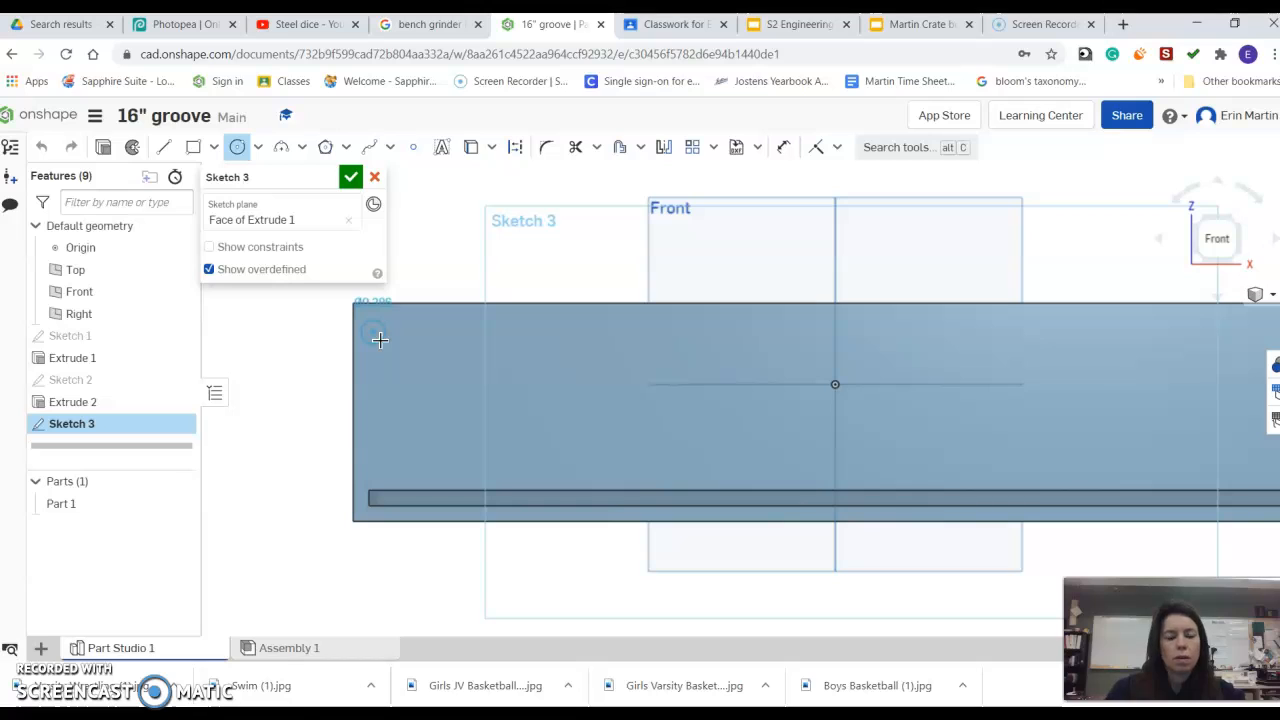
left_click(379, 340)
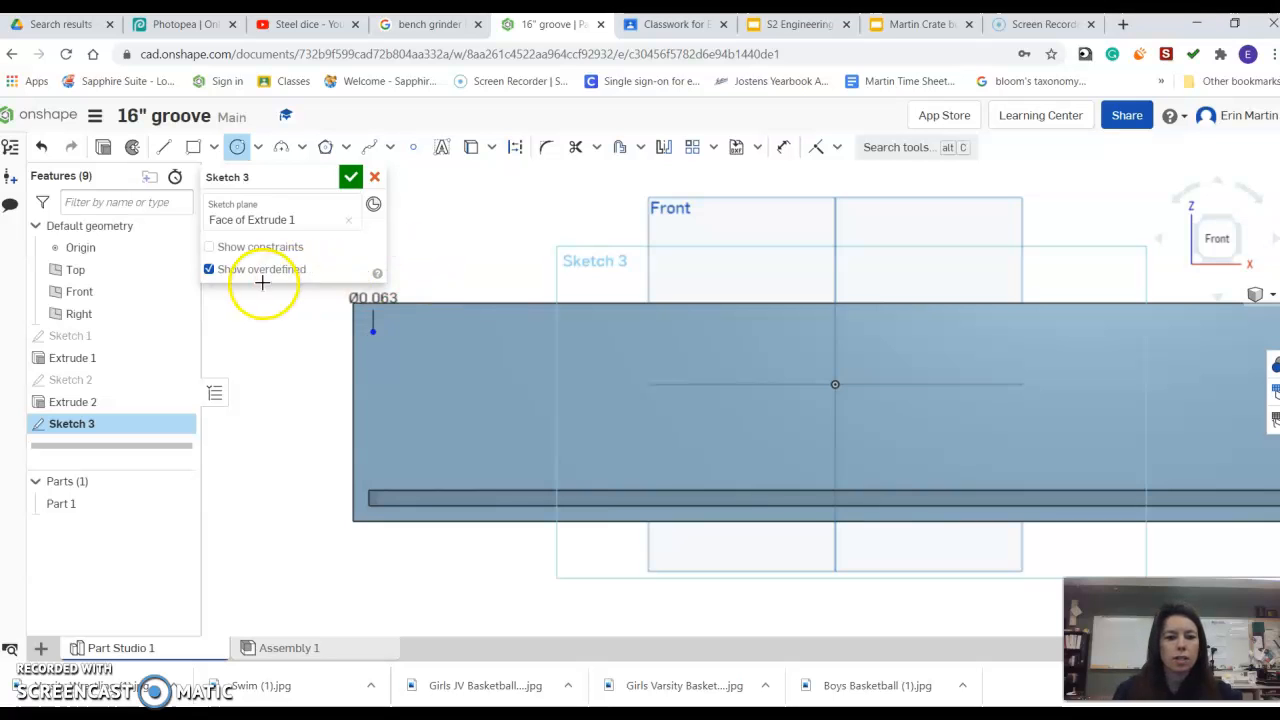
- Dimension the center of the small corner circle 3/8 in from the board's left edge
scroll(305, 290, "up", 5)
left_click(784, 147)
scroll(440, 392, "up", 5)
left_click(525, 423)
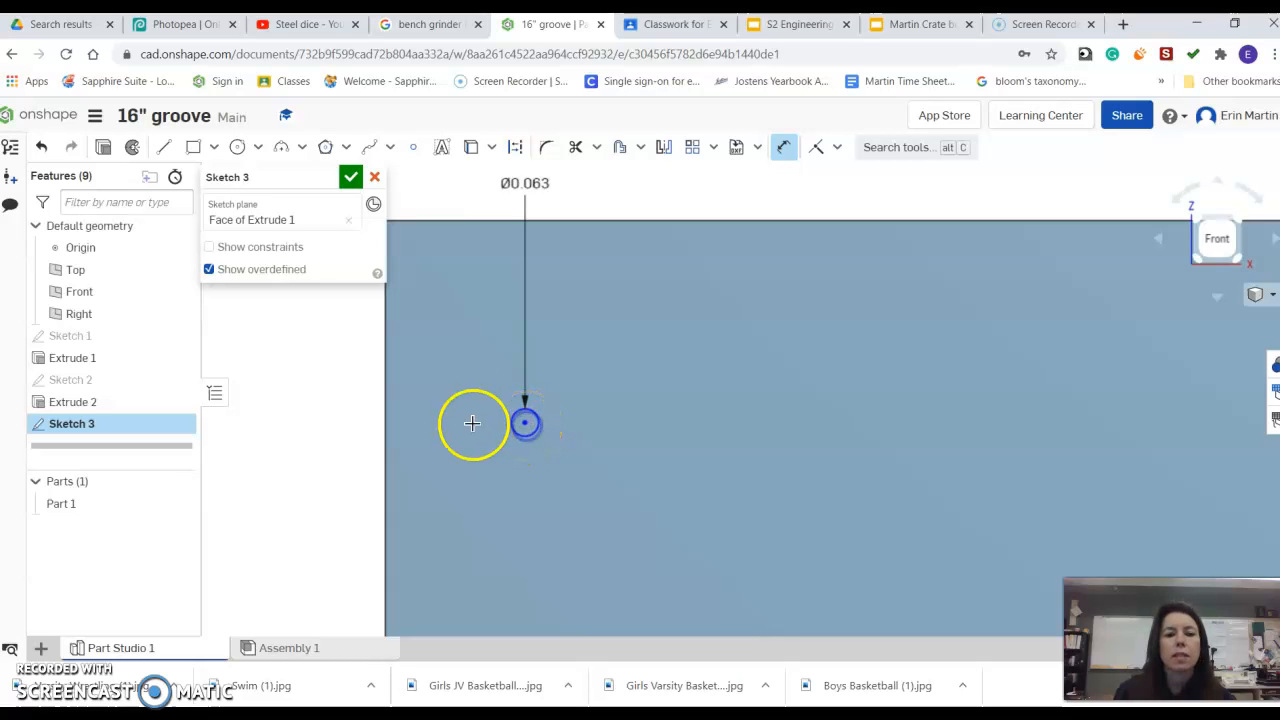
left_click(390, 432)
left_click(441, 387)
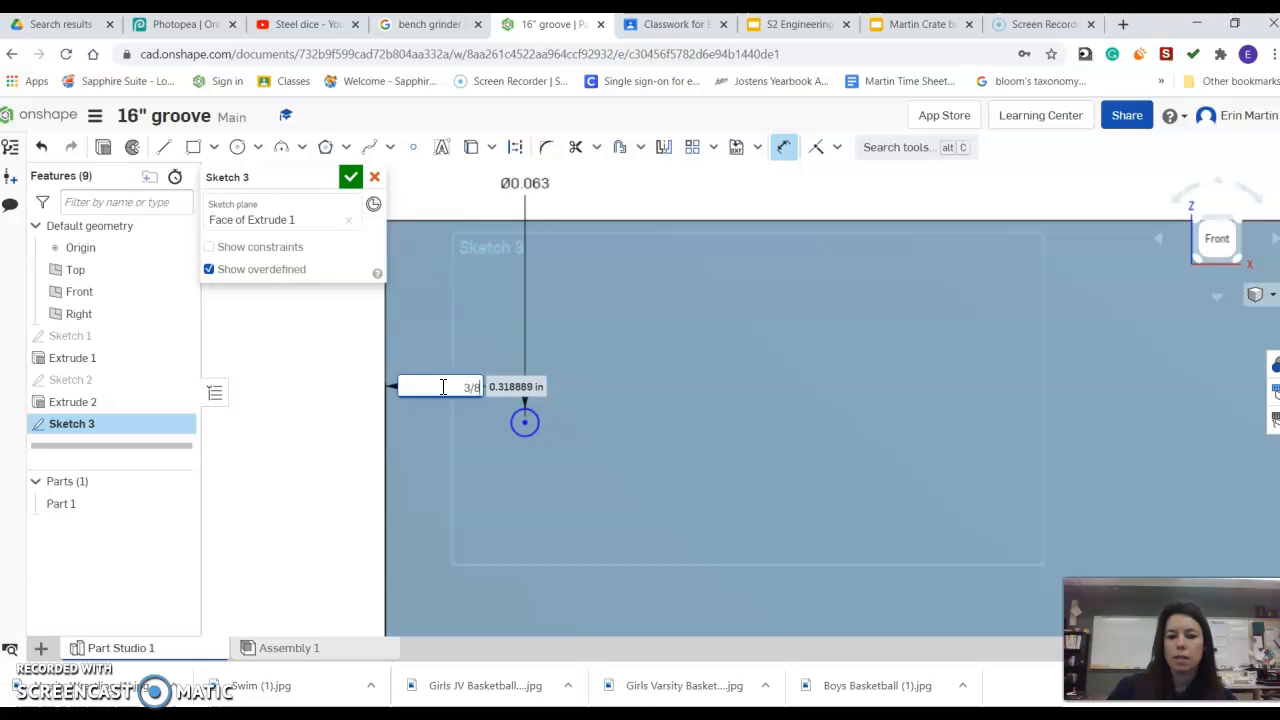
type("3/8")
key("Return")
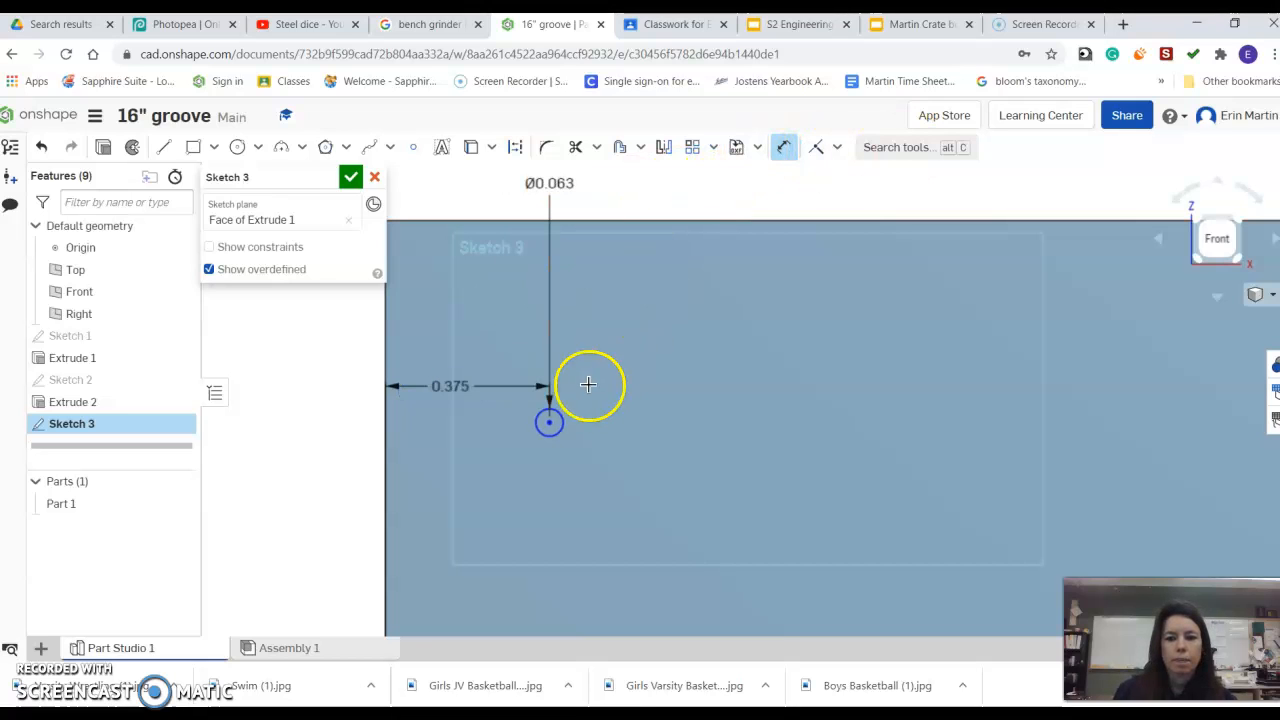
- Dimension the center of the small corner circle 3/8 in from the board's top edge
left_click(548, 422)
left_click(609, 221)
left_click(613, 260)
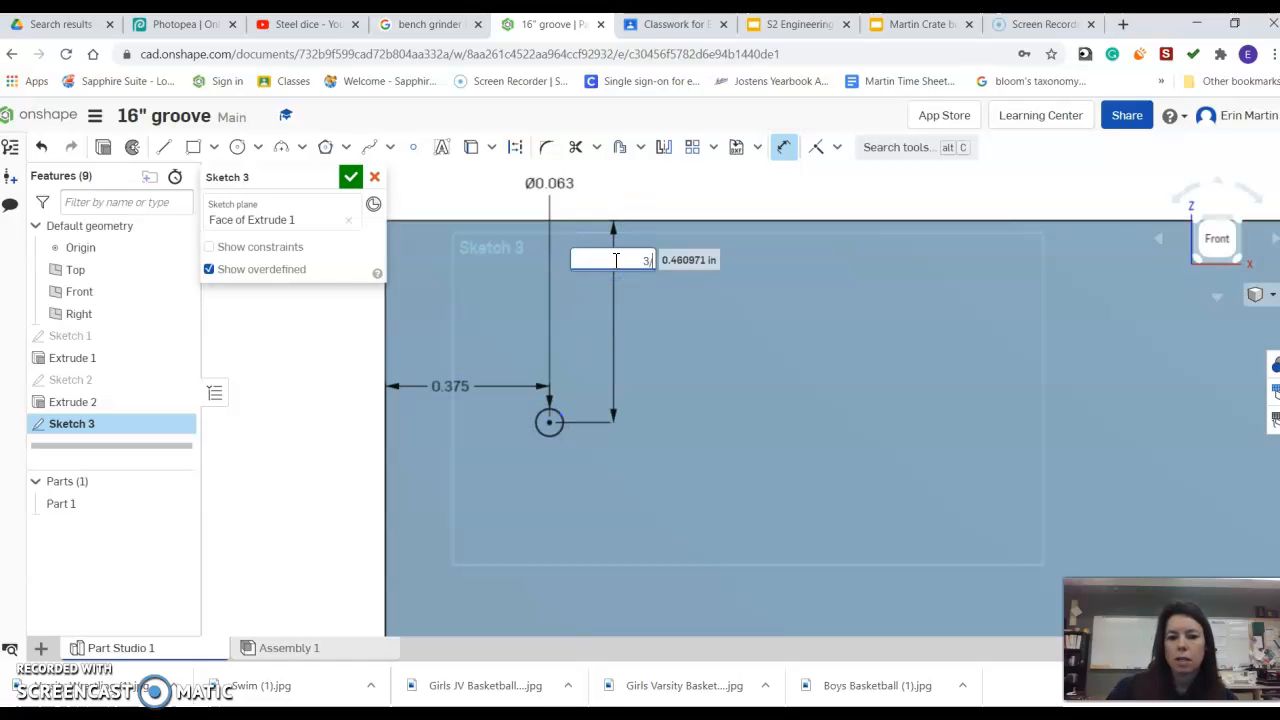
key("Return")
- Draw a second circle with a 0.063 in diameter below the first, near the board's left edge at about mid-height
scroll(618, 258, "down", 5)
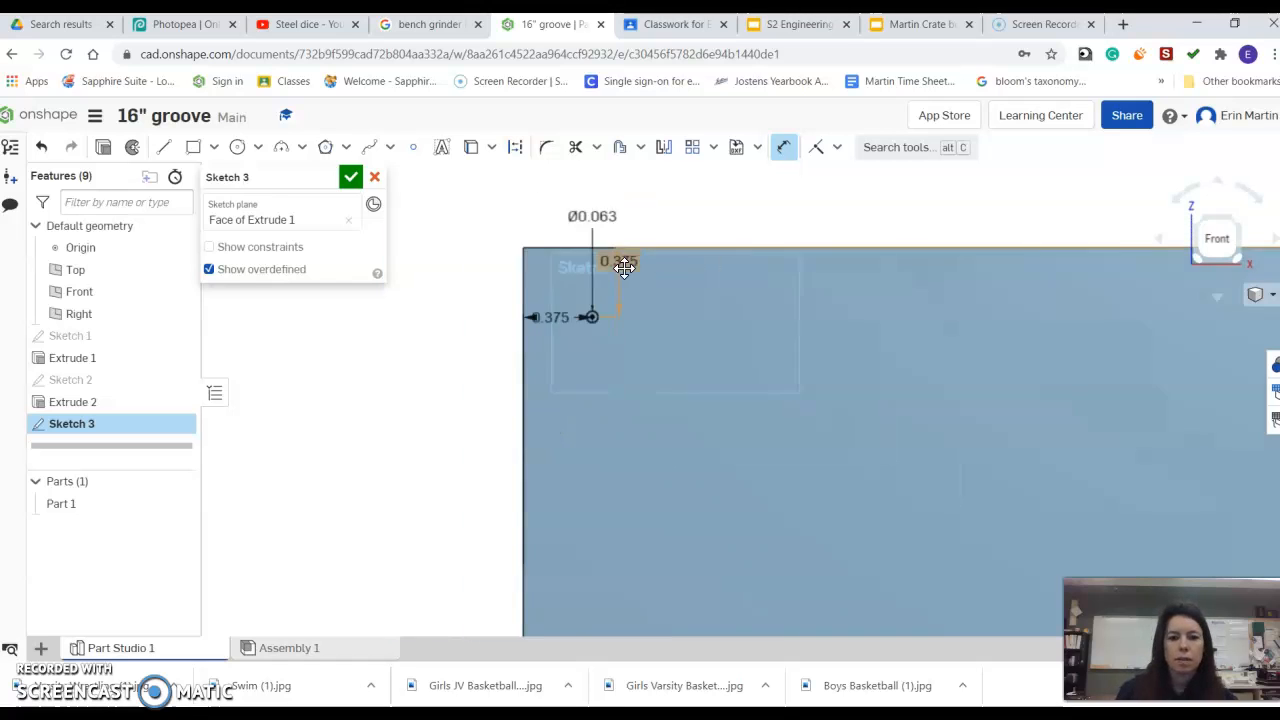
scroll(613, 287, "down", 3)
scroll(608, 417, "up", 2)
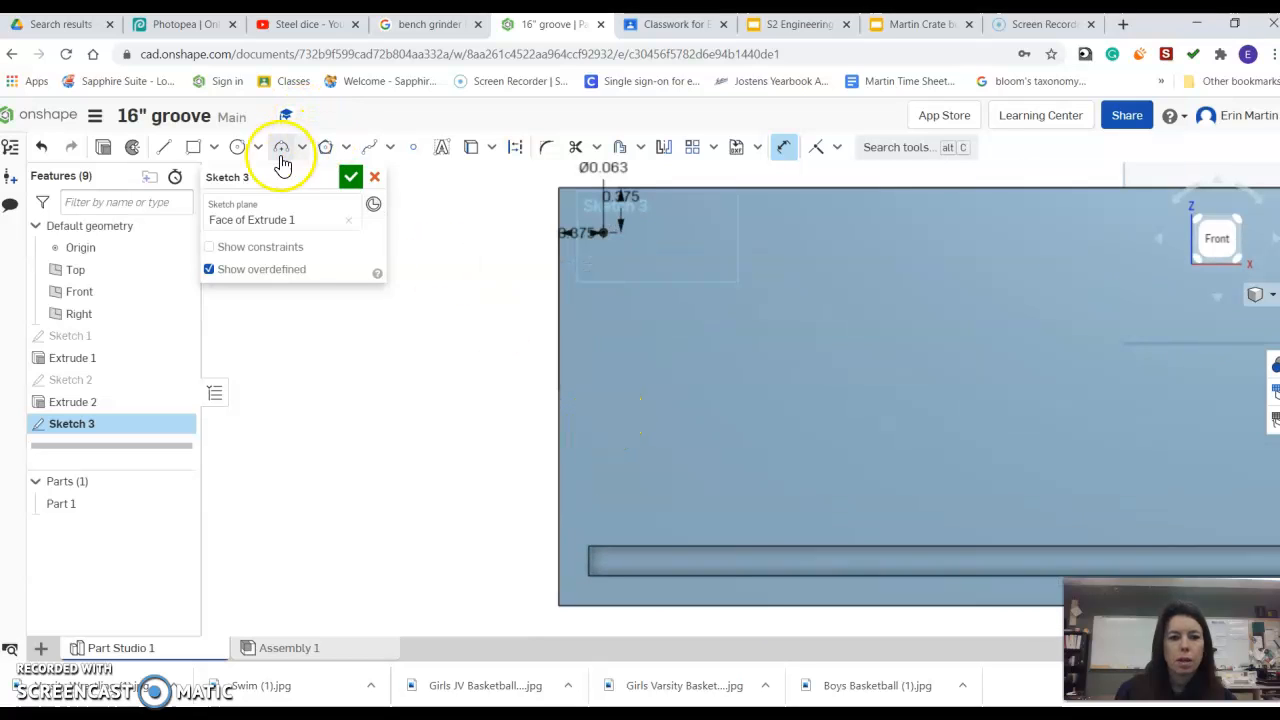
left_click(243, 152)
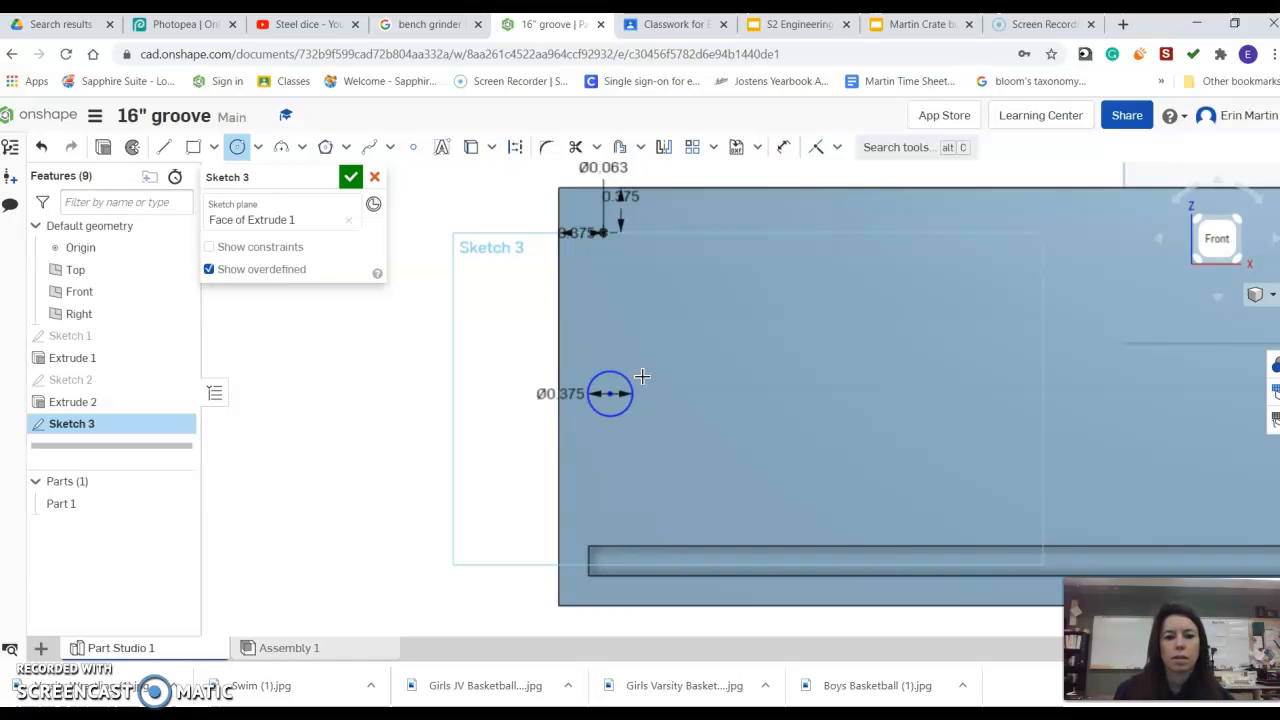
key("Escape")
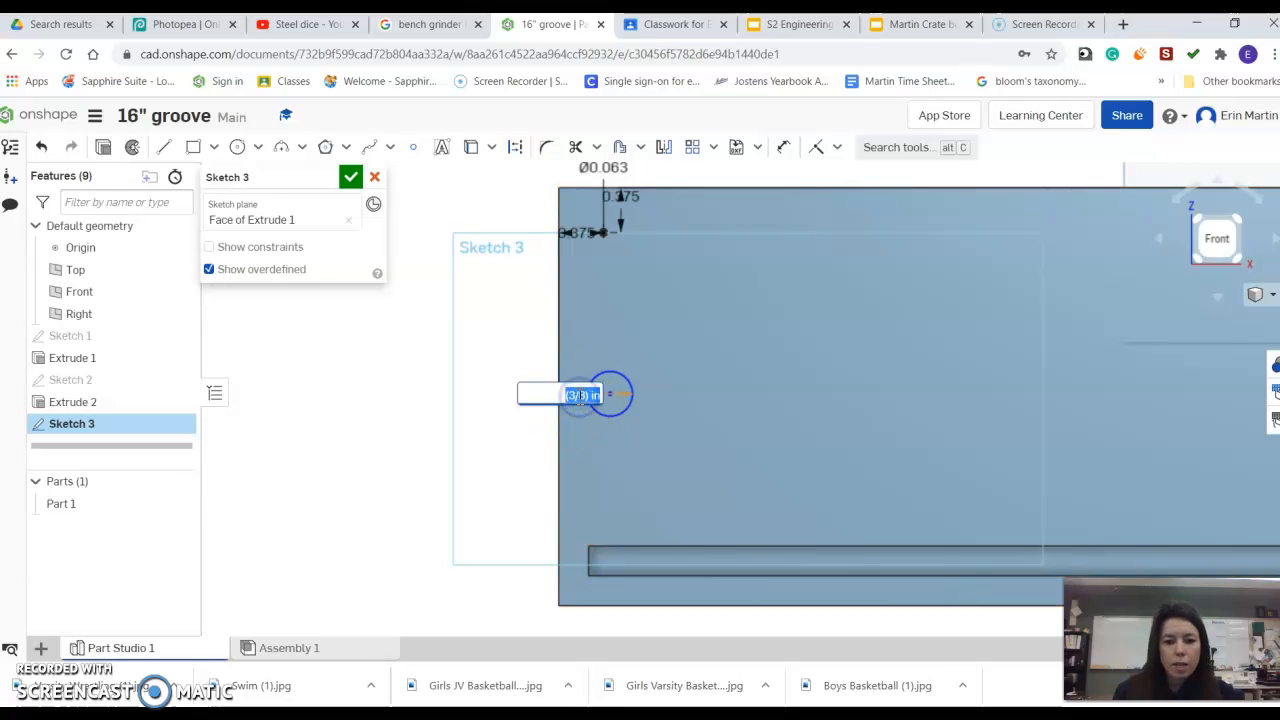
key("Return")
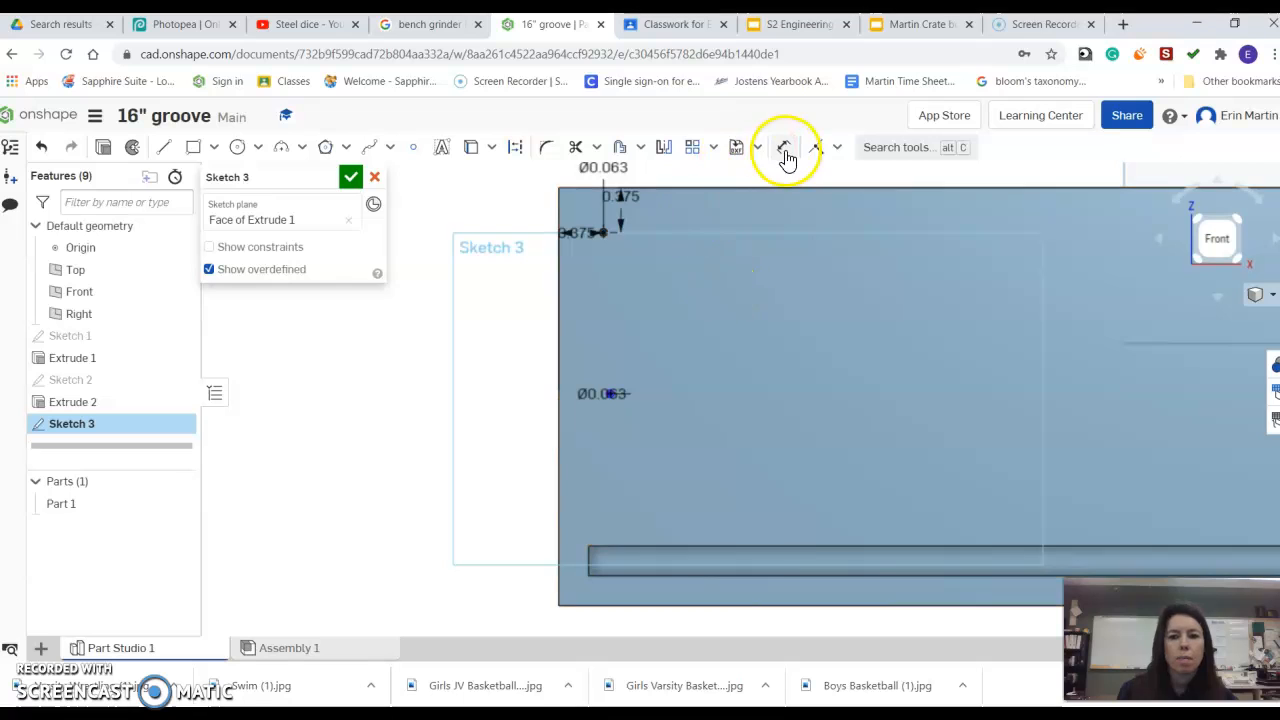
- Dimension the center of the second small circle 3/8 in from the board's left edge
left_click(787, 157)
scroll(593, 419, "up", 3)
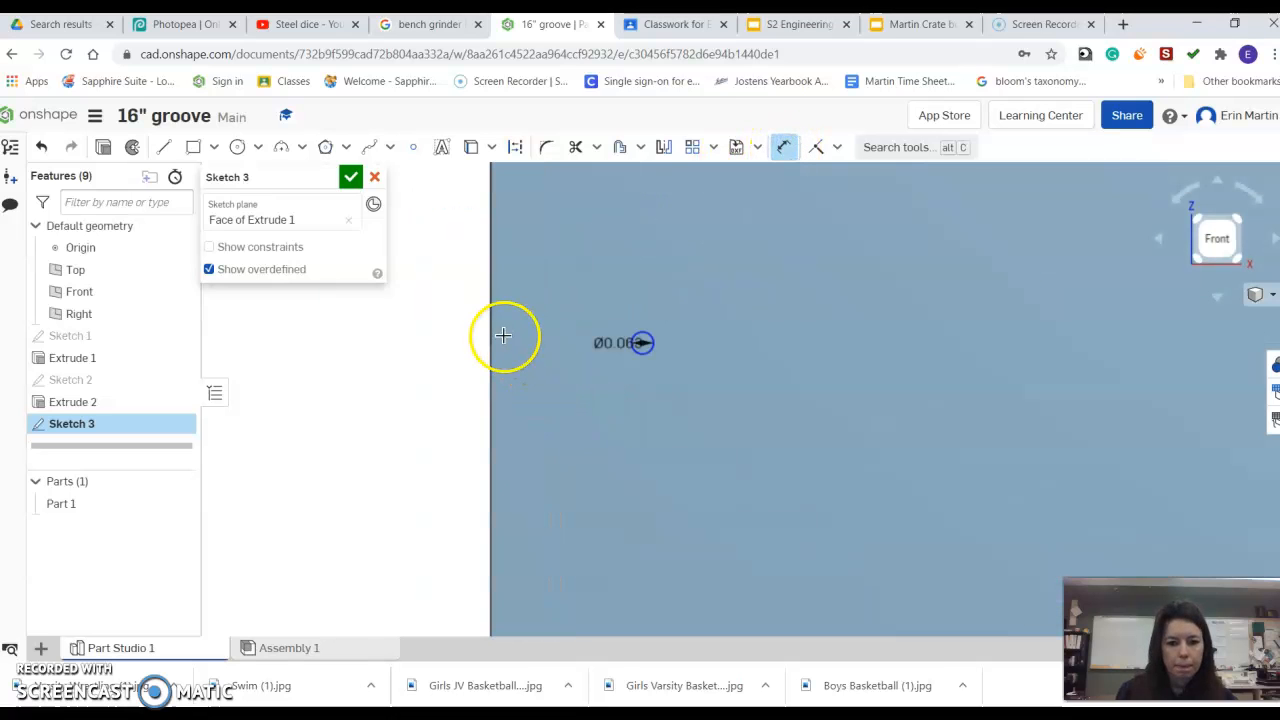
scroll(631, 345, "up", 4)
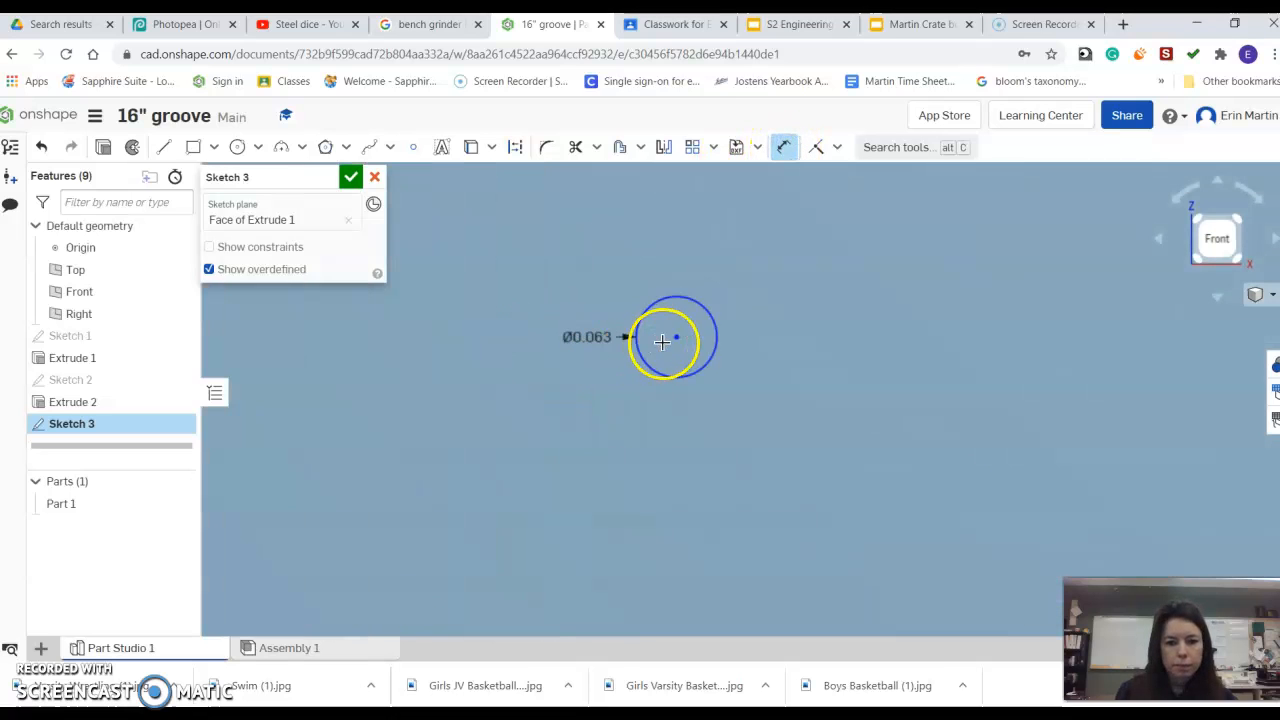
left_click(677, 338)
left_click(543, 337)
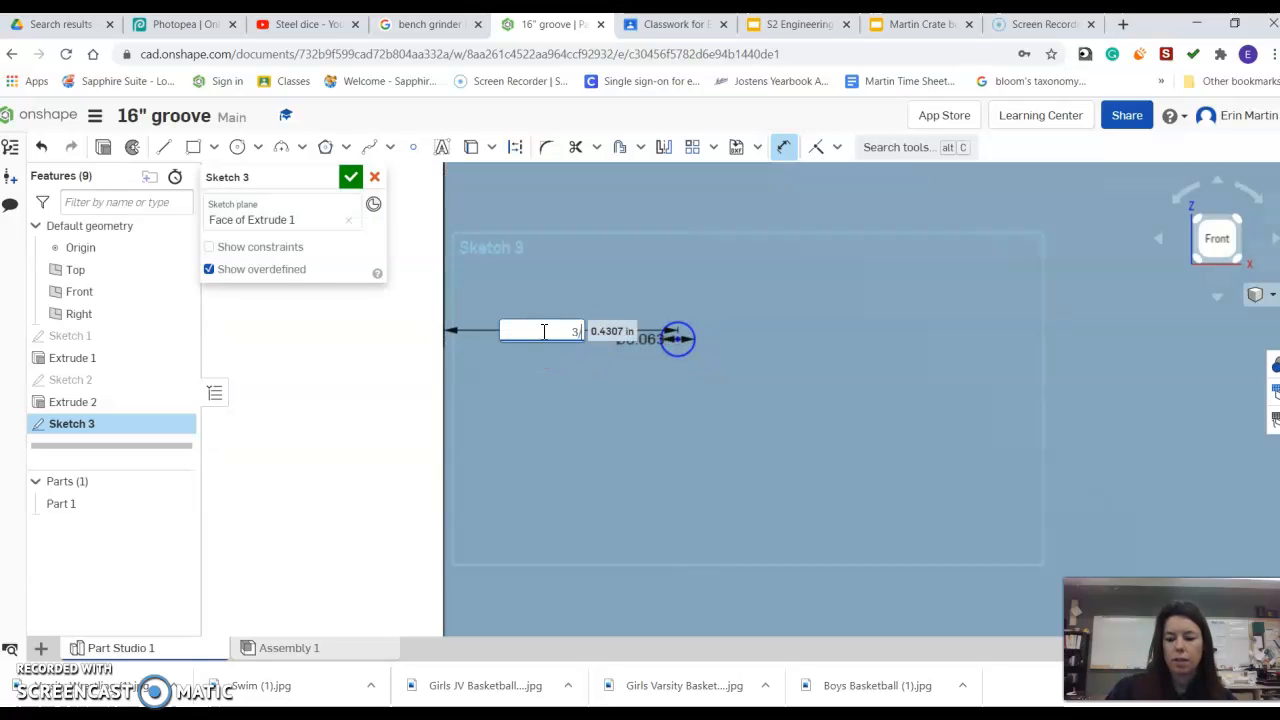
type("3/8")
key("Return")
- Dimension the center of the second small circle 1.75 in from the board's top edge
scroll(550, 355, "down", 5)
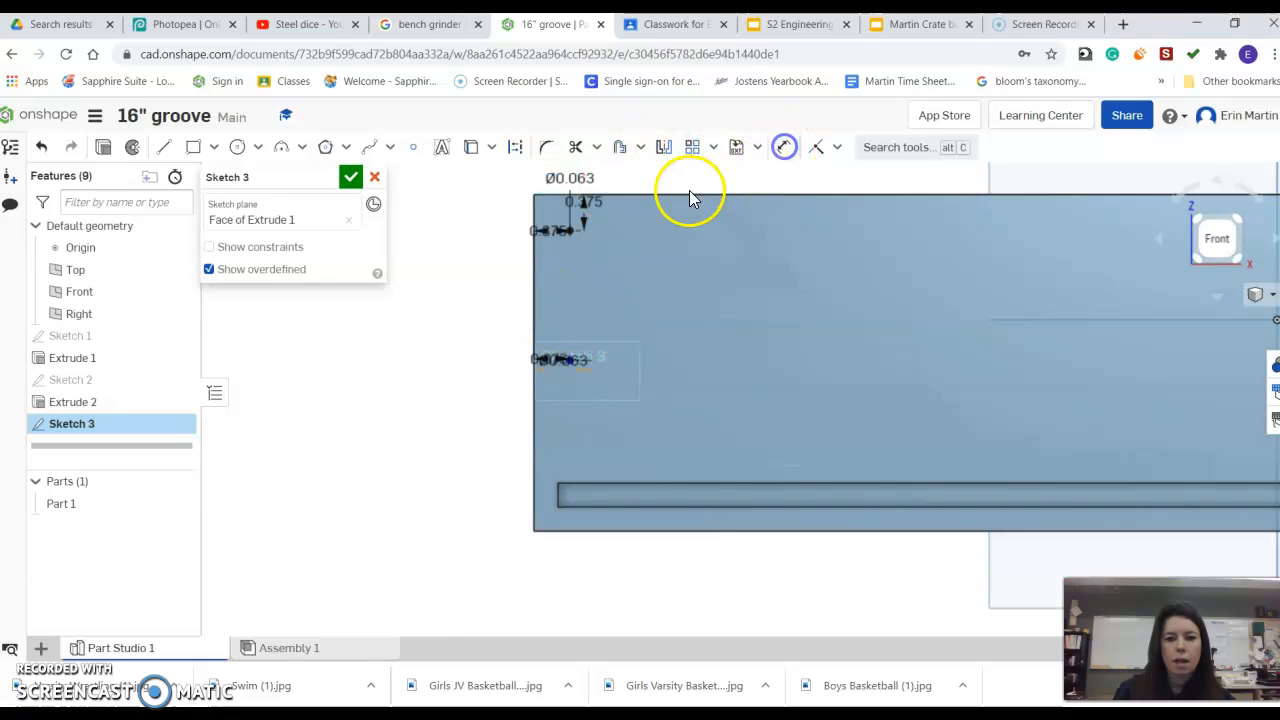
left_click(784, 148)
left_click(658, 198)
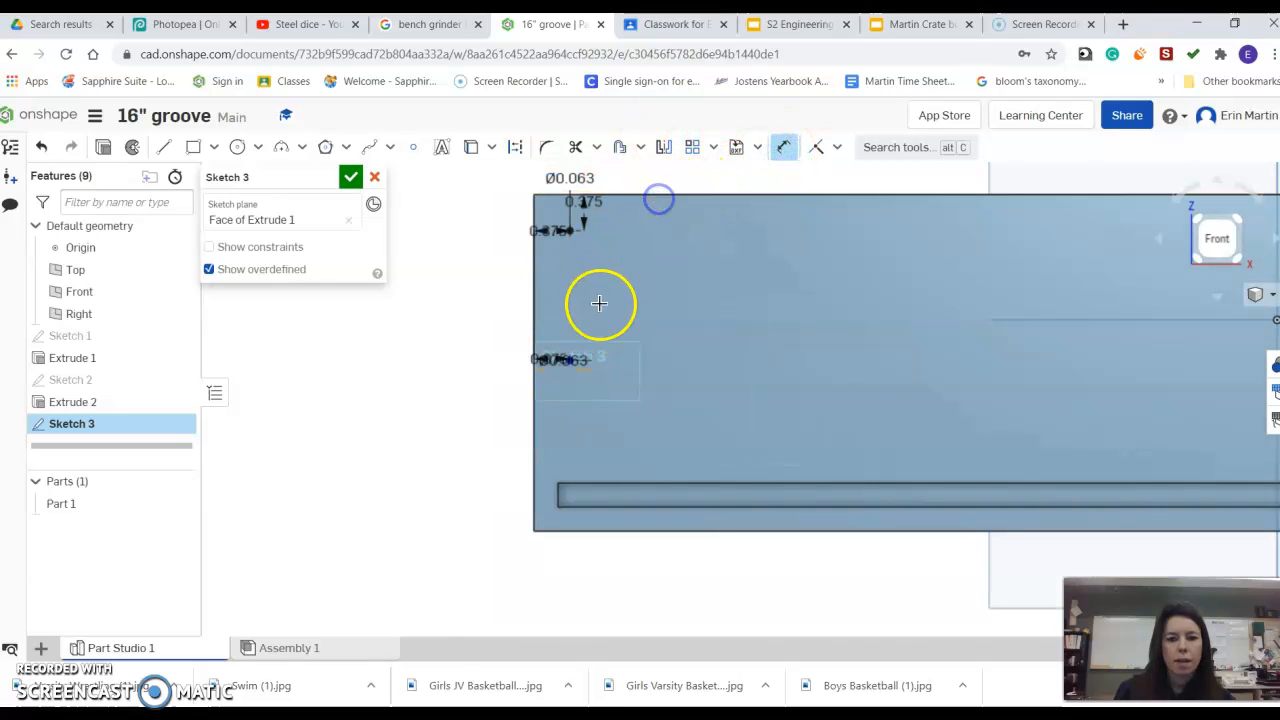
scroll(599, 303, "up", 10)
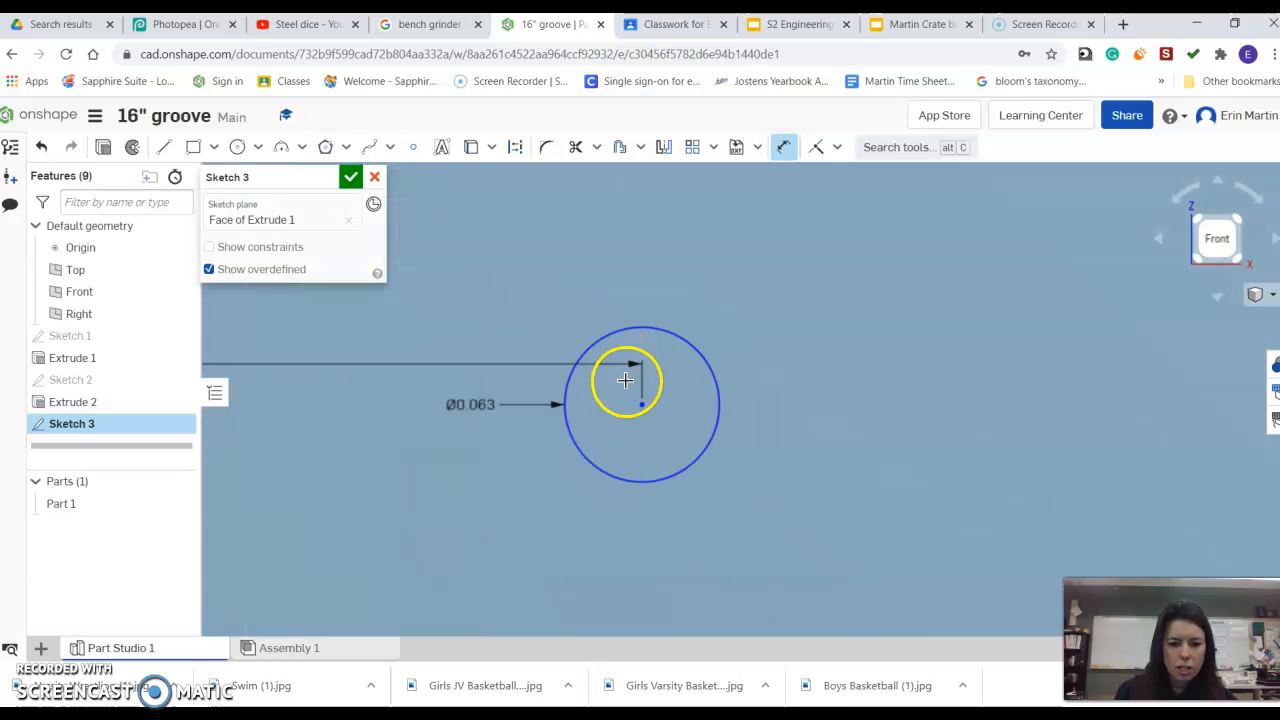
scroll(660, 309, "down", 8)
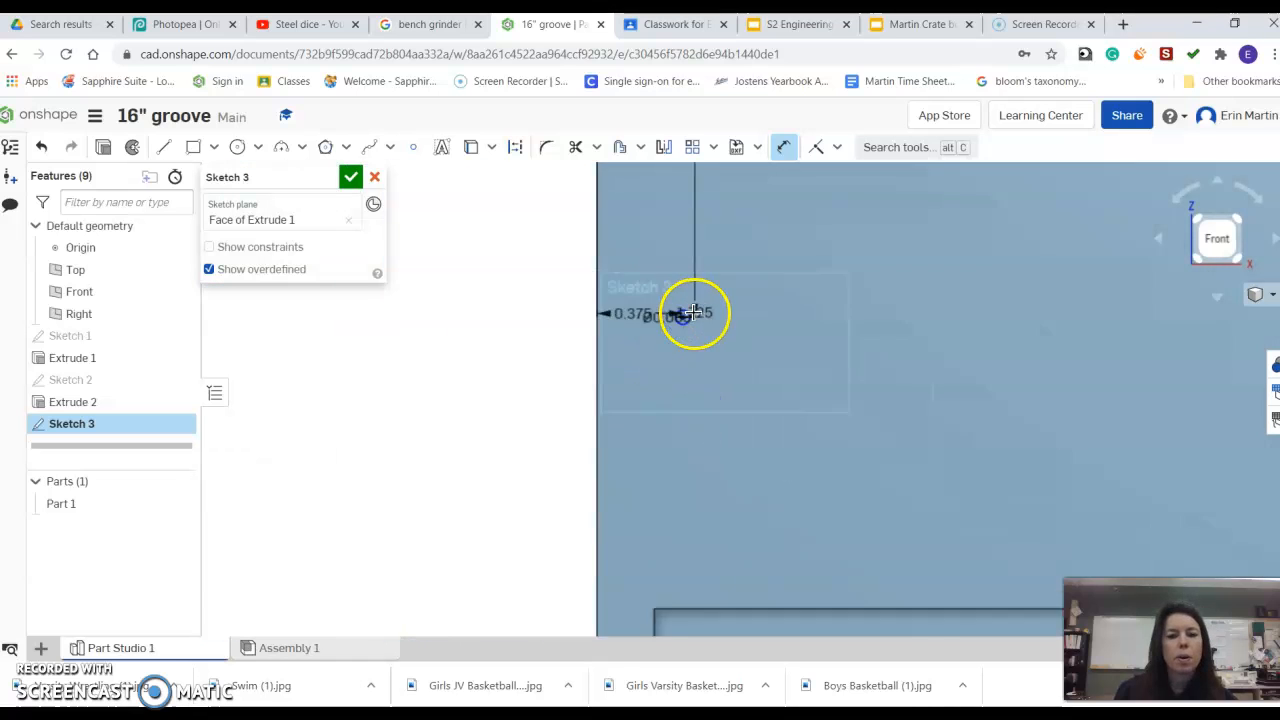
left_click(609, 245)
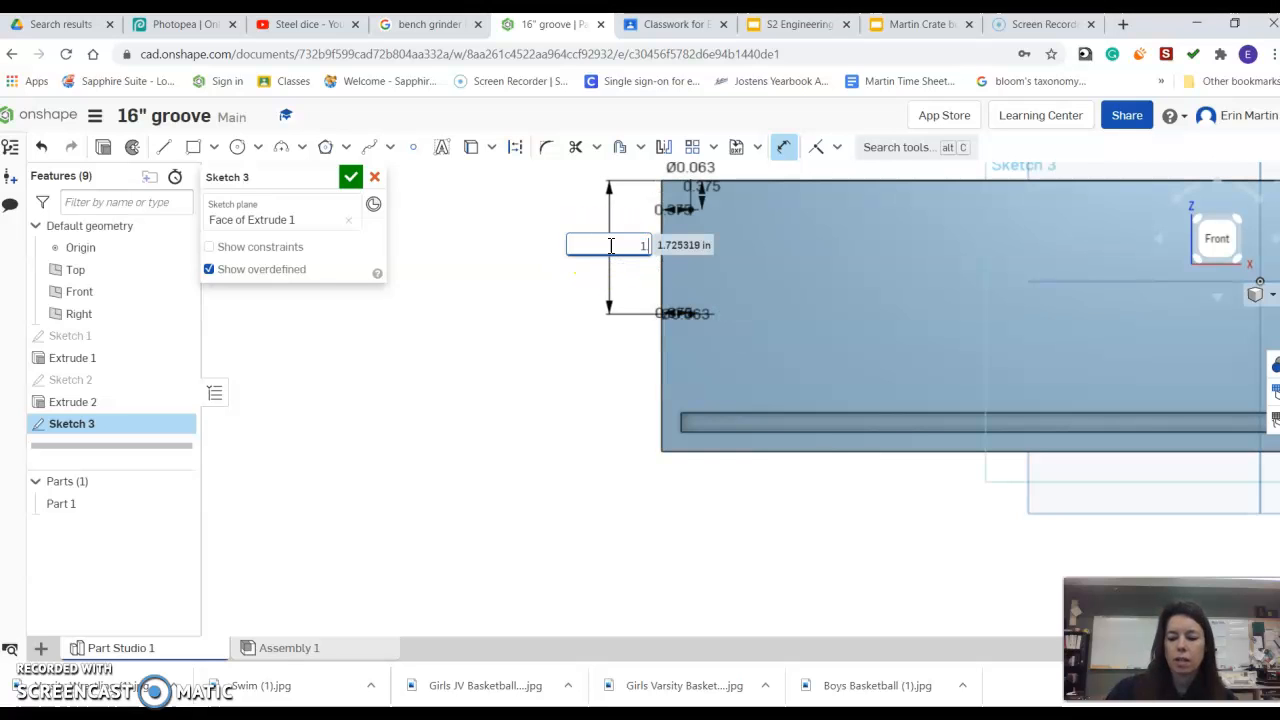
type("1.75")
key("Return")
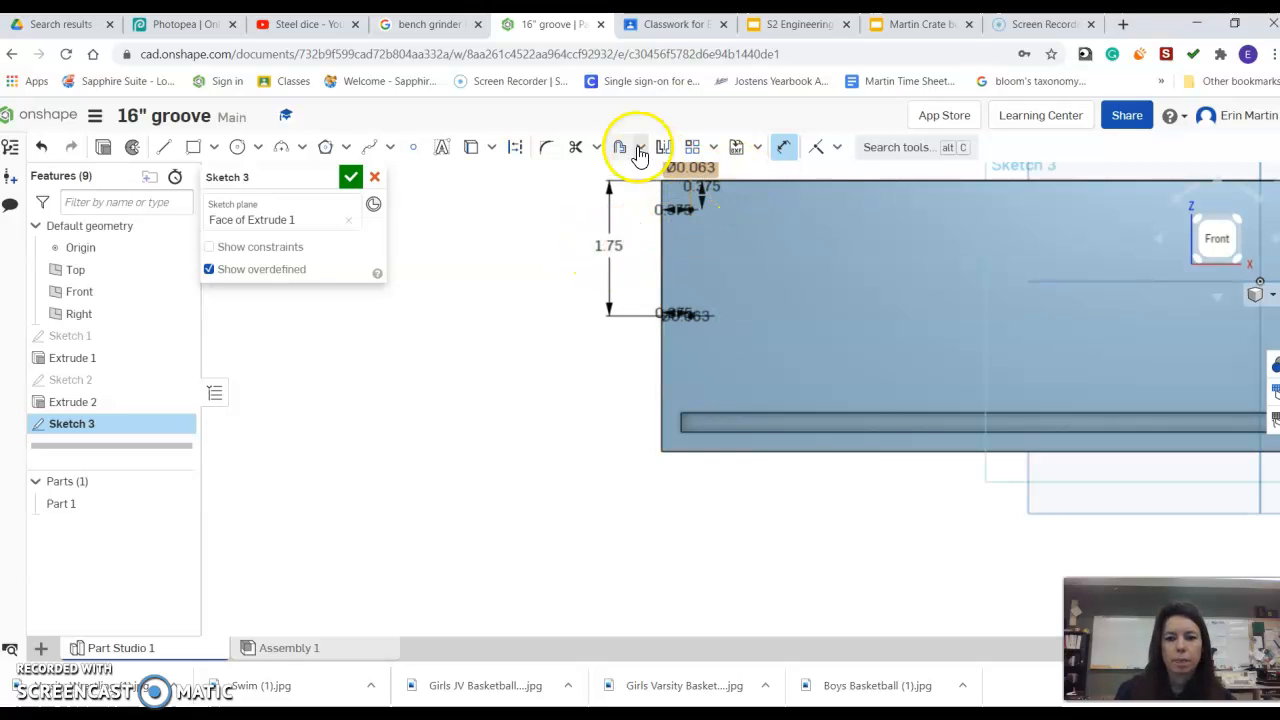
- Draw a third circle with a 0.063 in diameter near the board's left edge, just above the groove
left_click(235, 150)
left_click(697, 391)
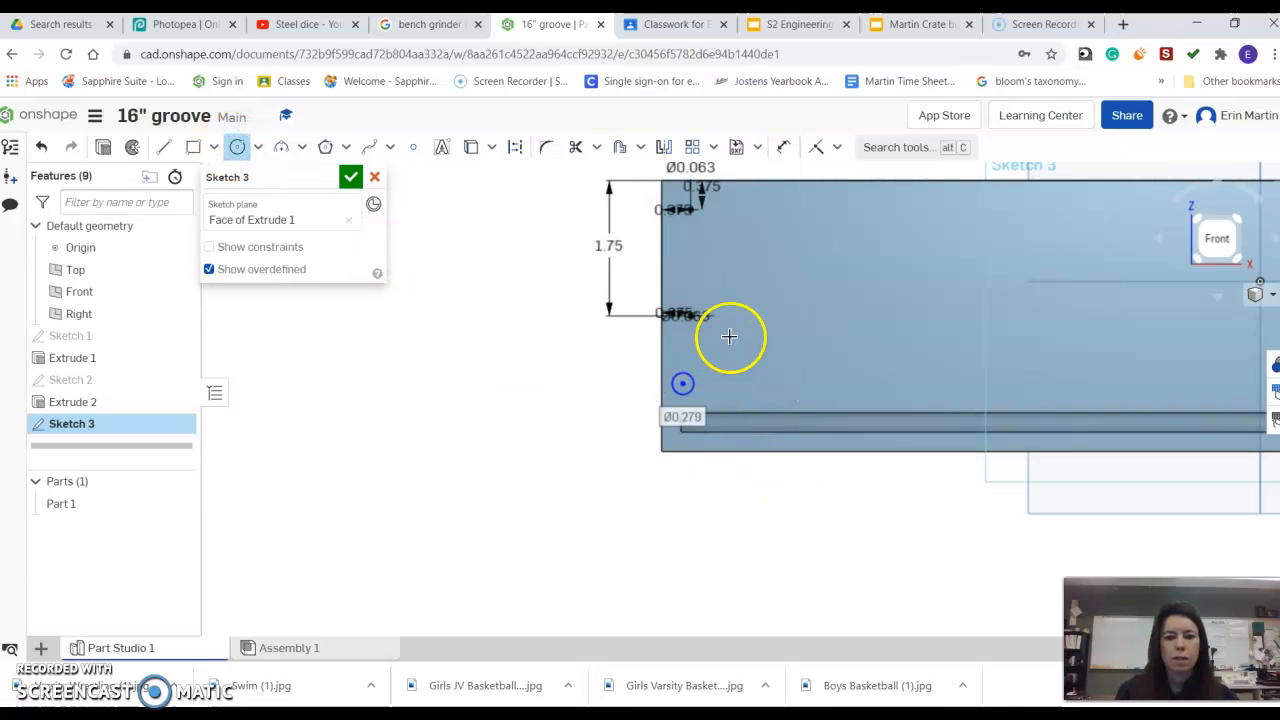
type("1")
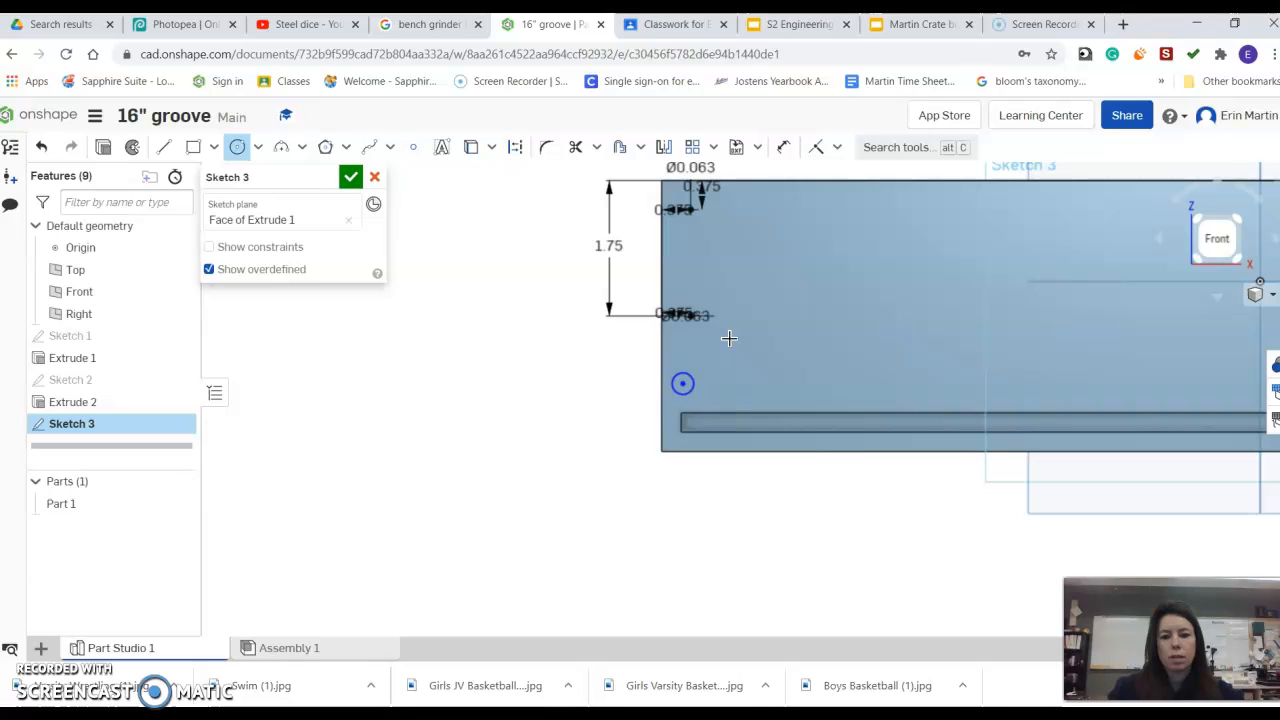
- Dimension the center of the third small circle 0.375 in from the board's left edge
left_click(784, 147)
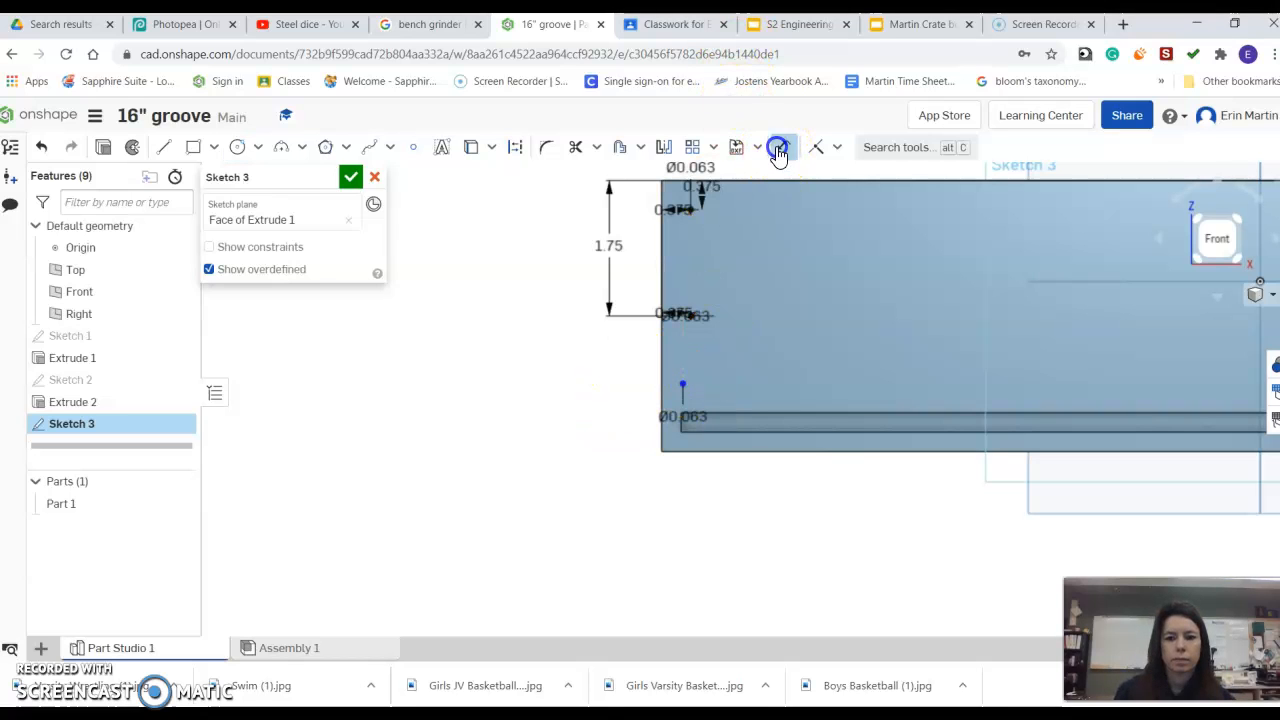
scroll(695, 412, "up", 3)
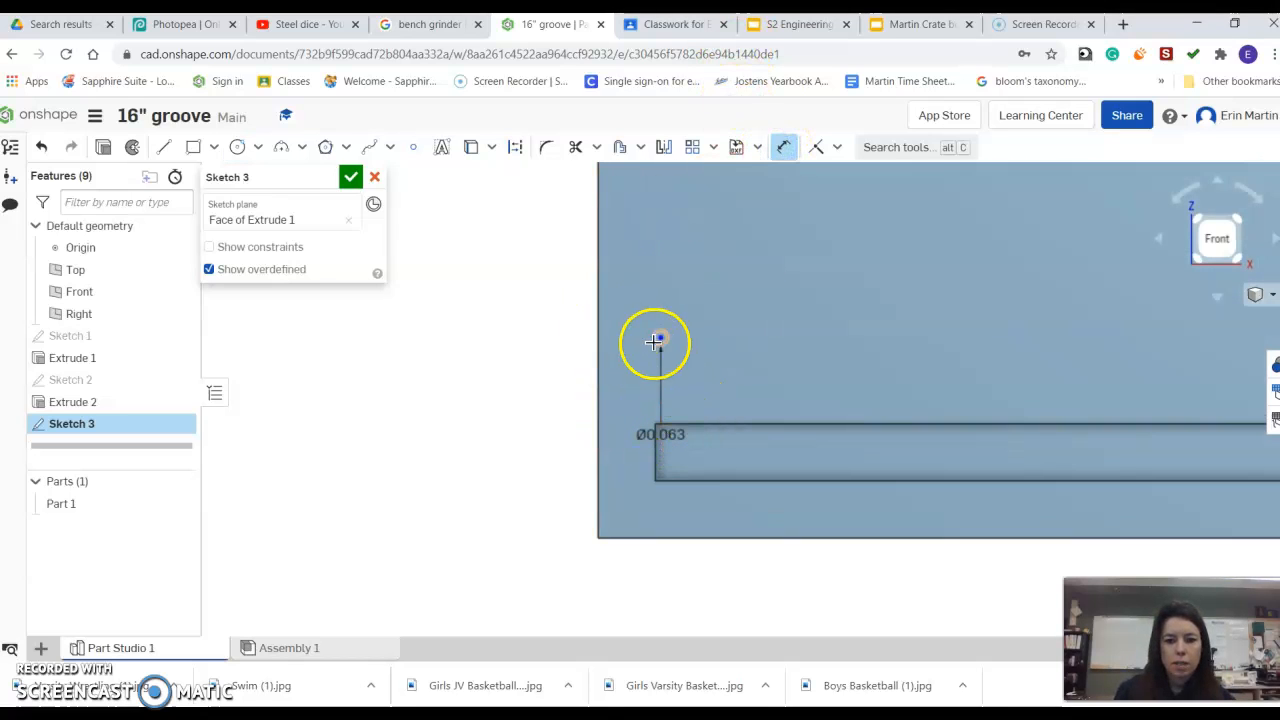
left_click(661, 338)
left_click(632, 303)
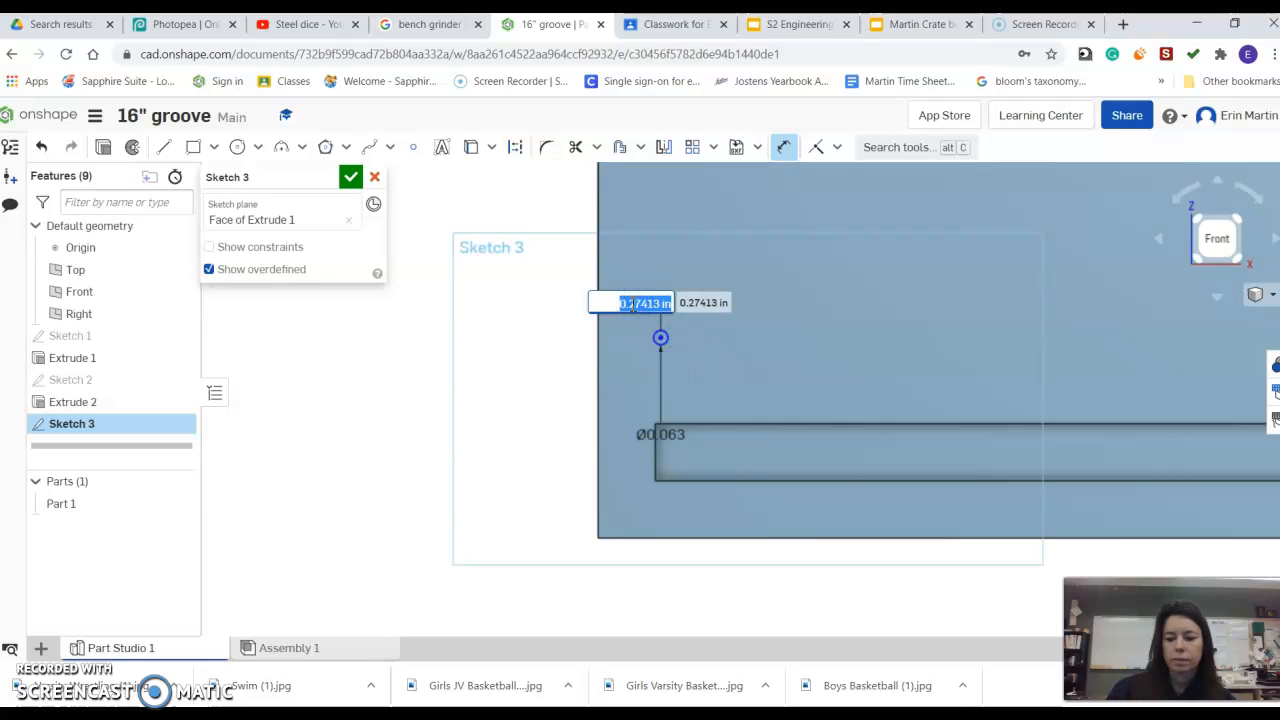
key("Return")
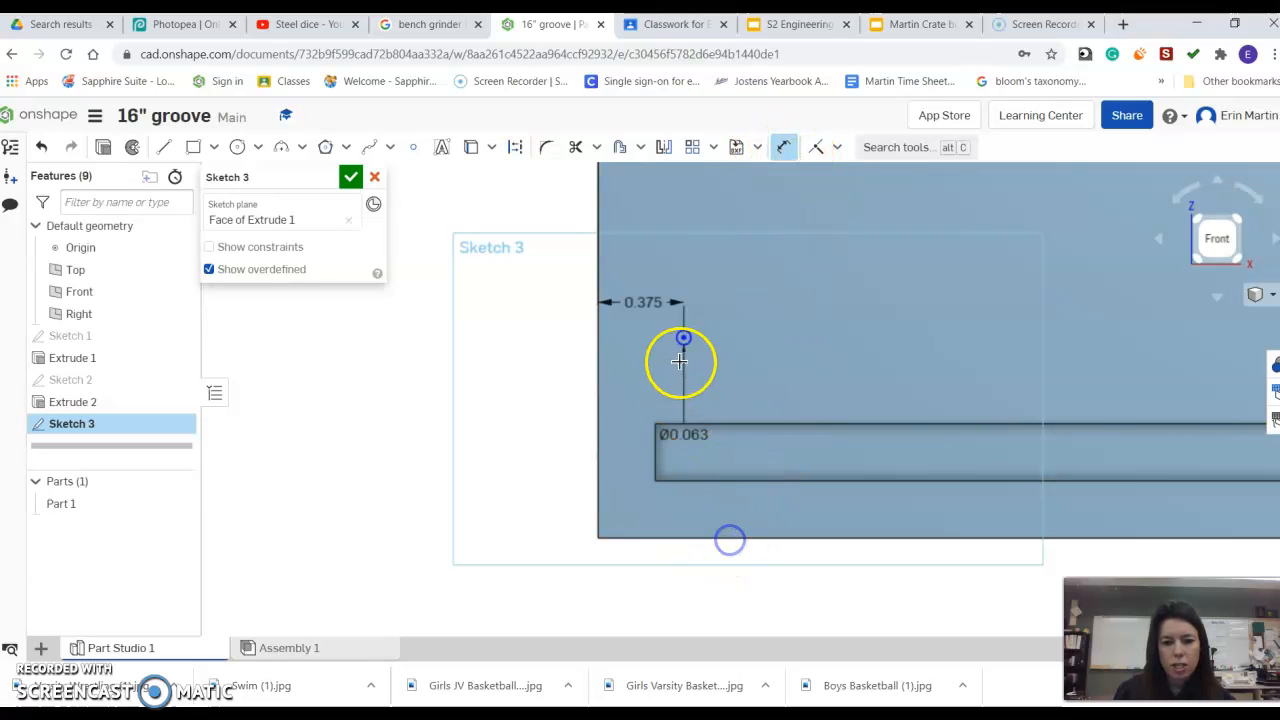
- Dimension the center of the third small circle 3/4 in from the board's bottom edge
left_click(542, 369)
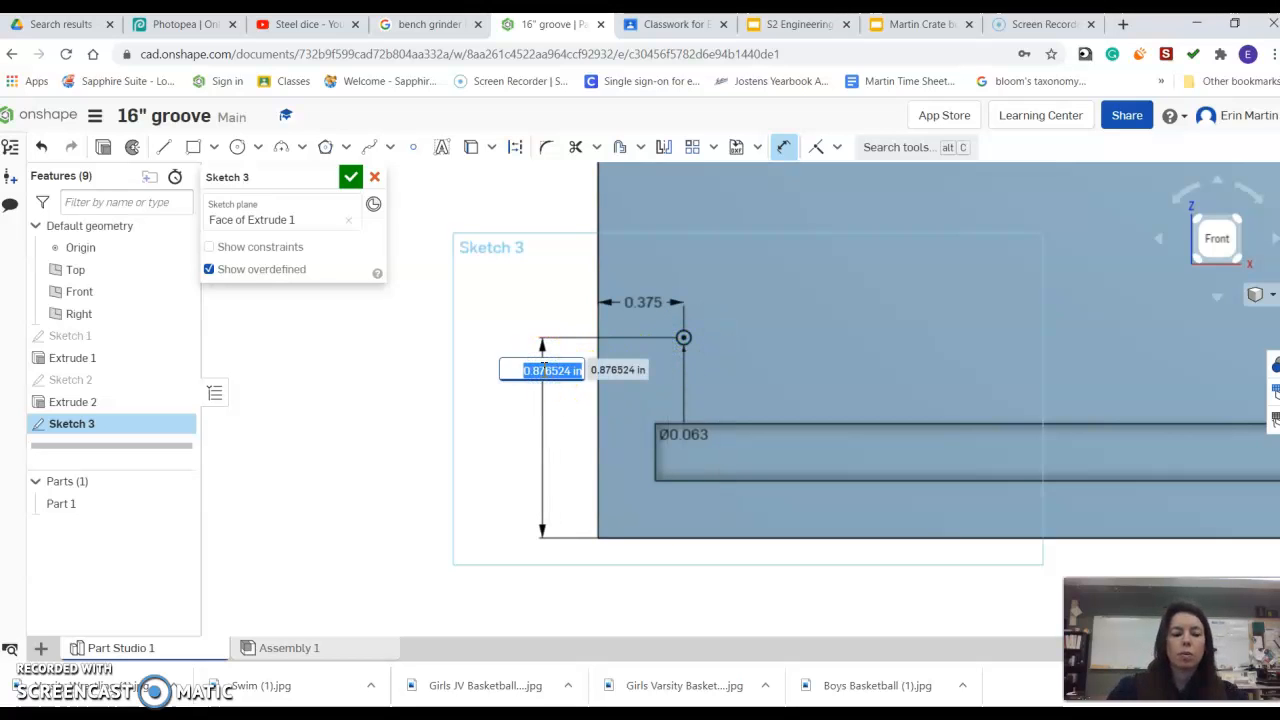
type("3/4")
key("Return")
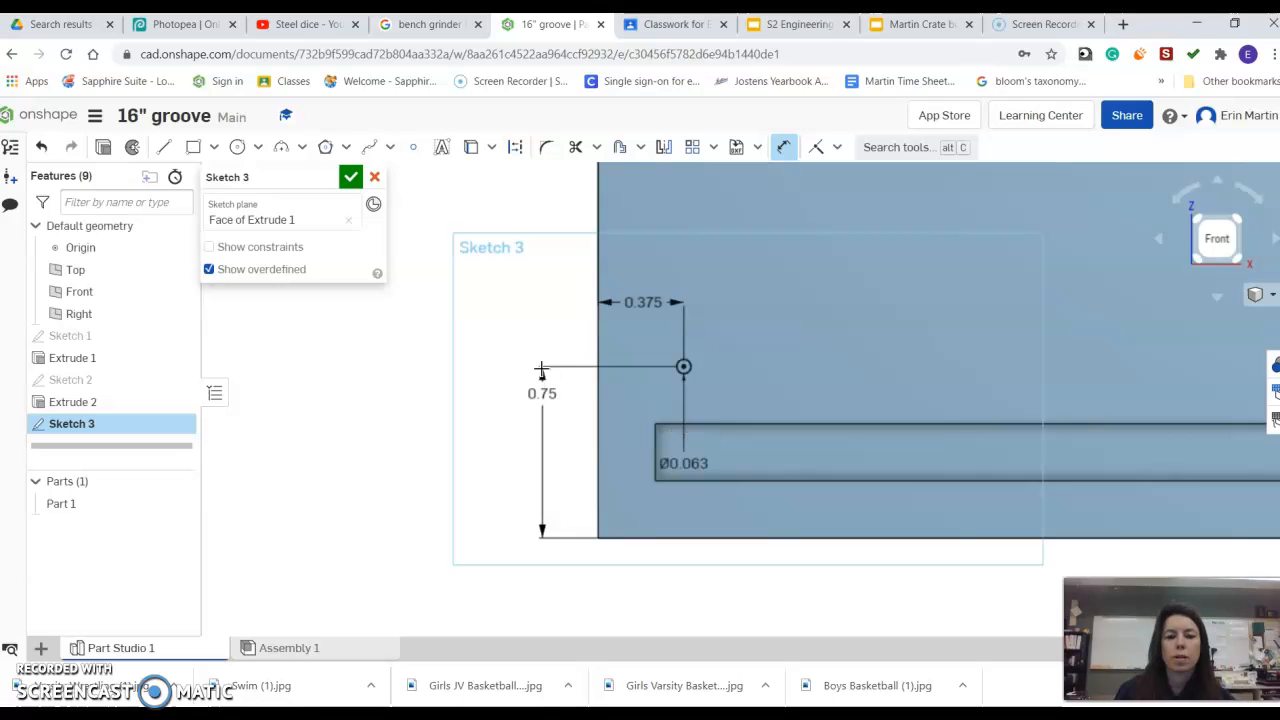
- Draw a vertical line about 4.98 in long from the midpoint of the board's top edge down past its bottom edge
scroll(523, 374, "down", 3)
scroll(505, 392, "down", 3)
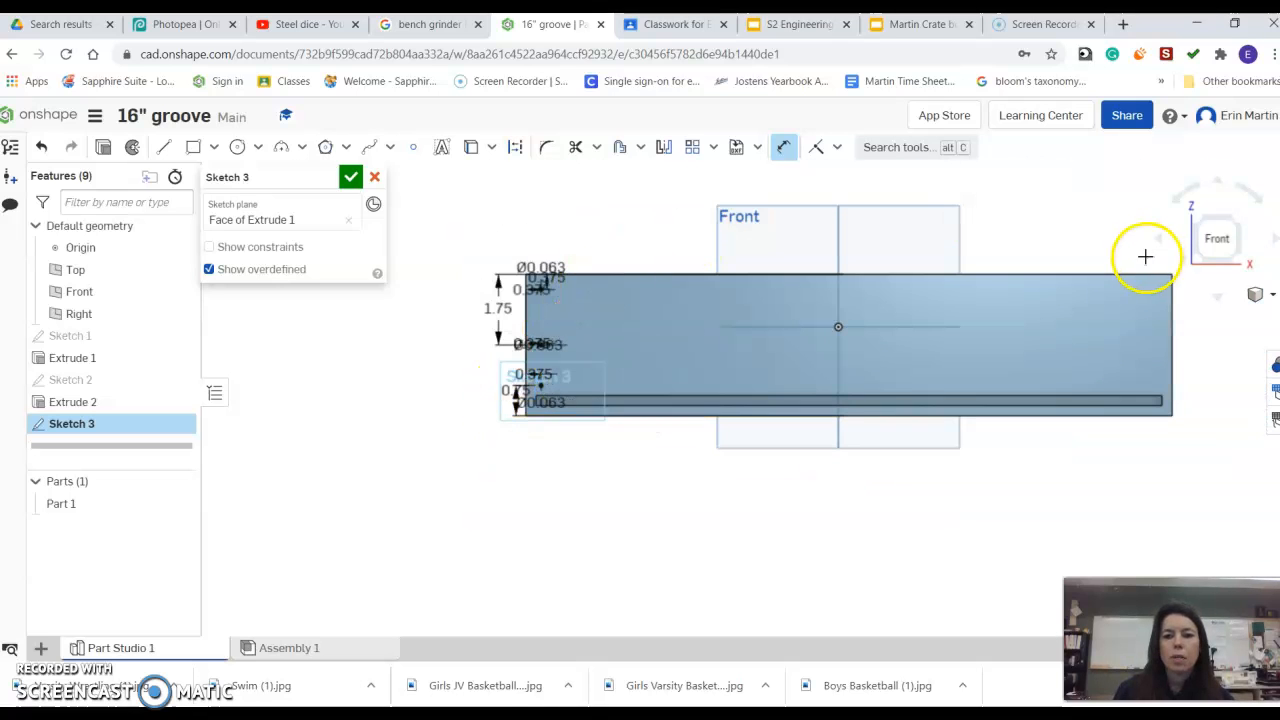
scroll(1143, 256, "up", 2)
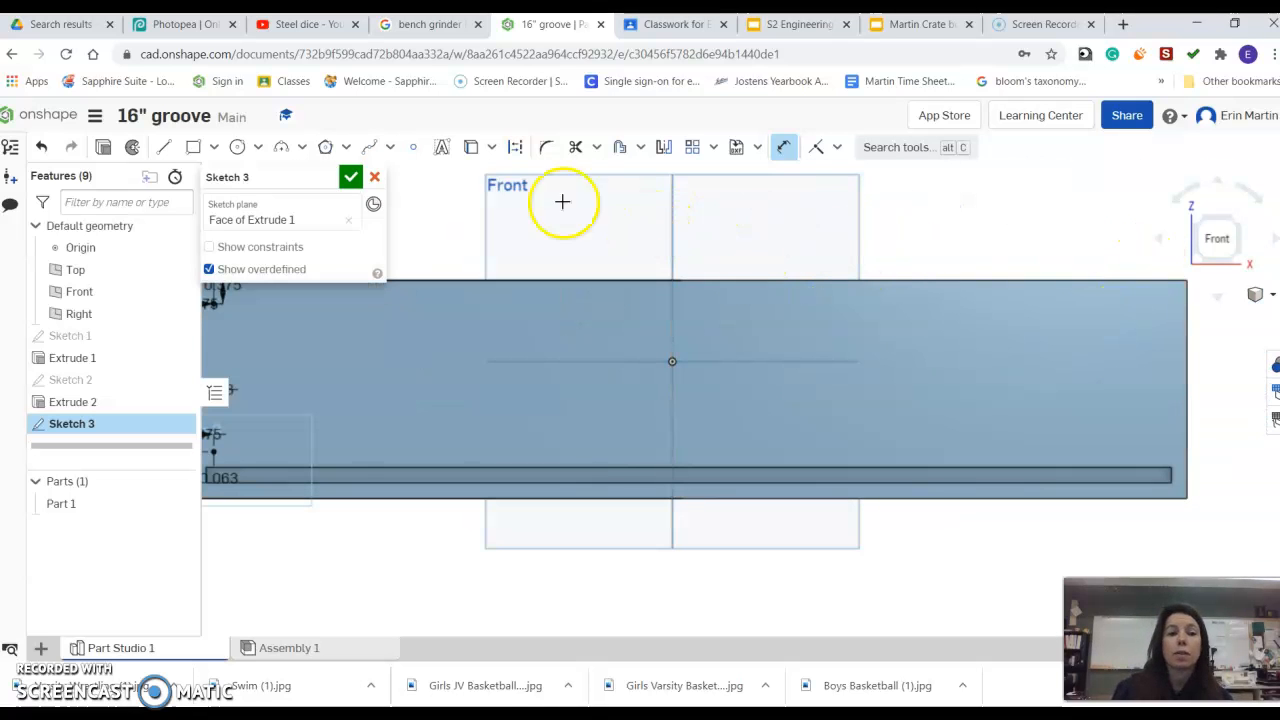
left_click(163, 147)
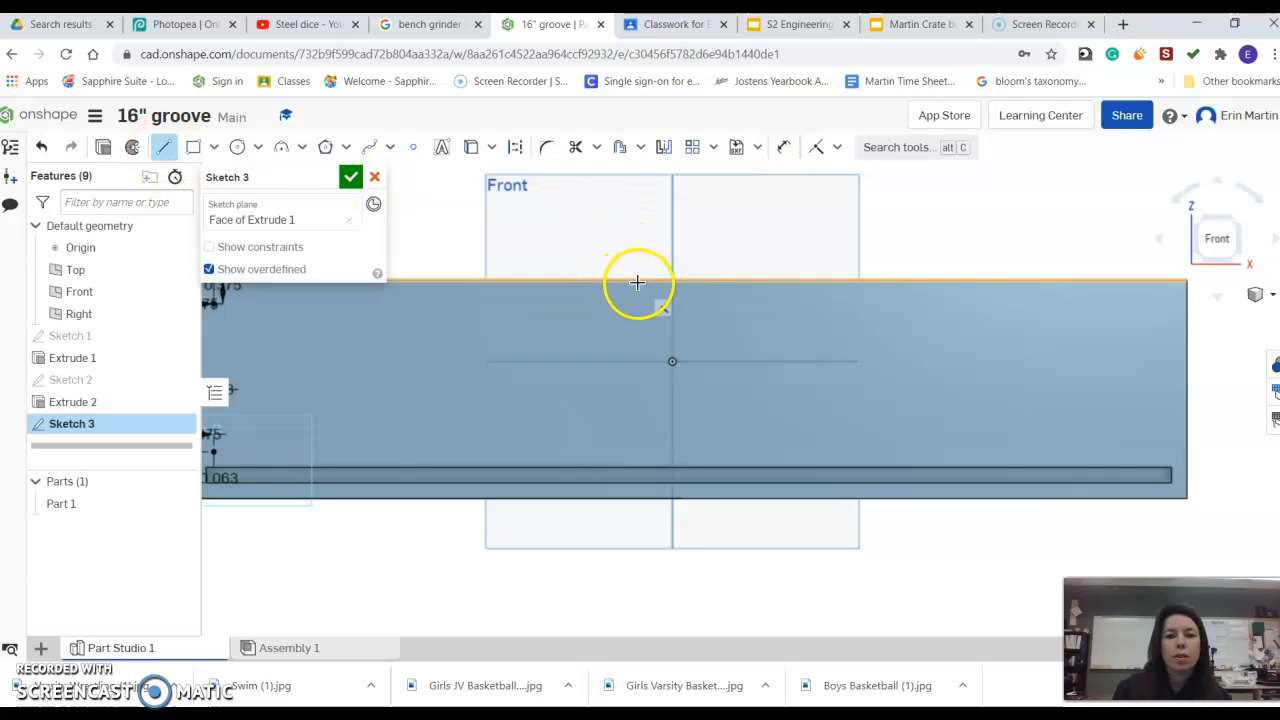
left_click(692, 281)
scroll(703, 526, "down", 2)
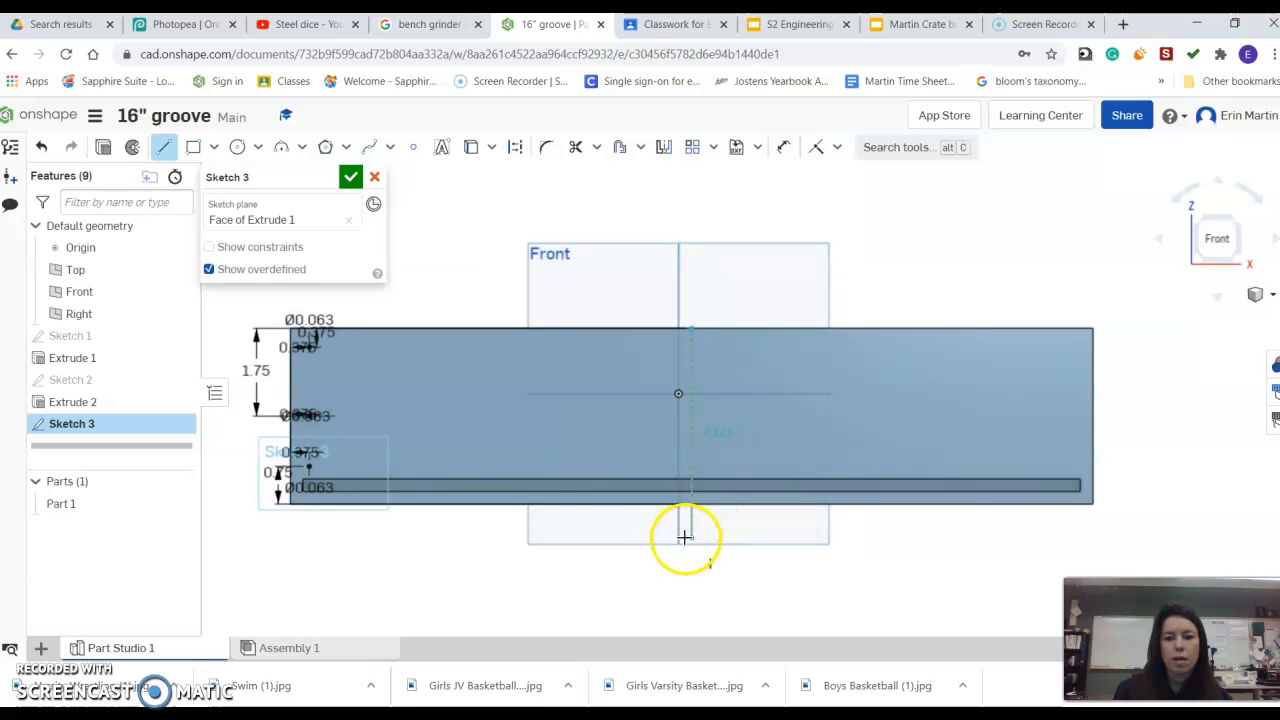
left_click(690, 578)
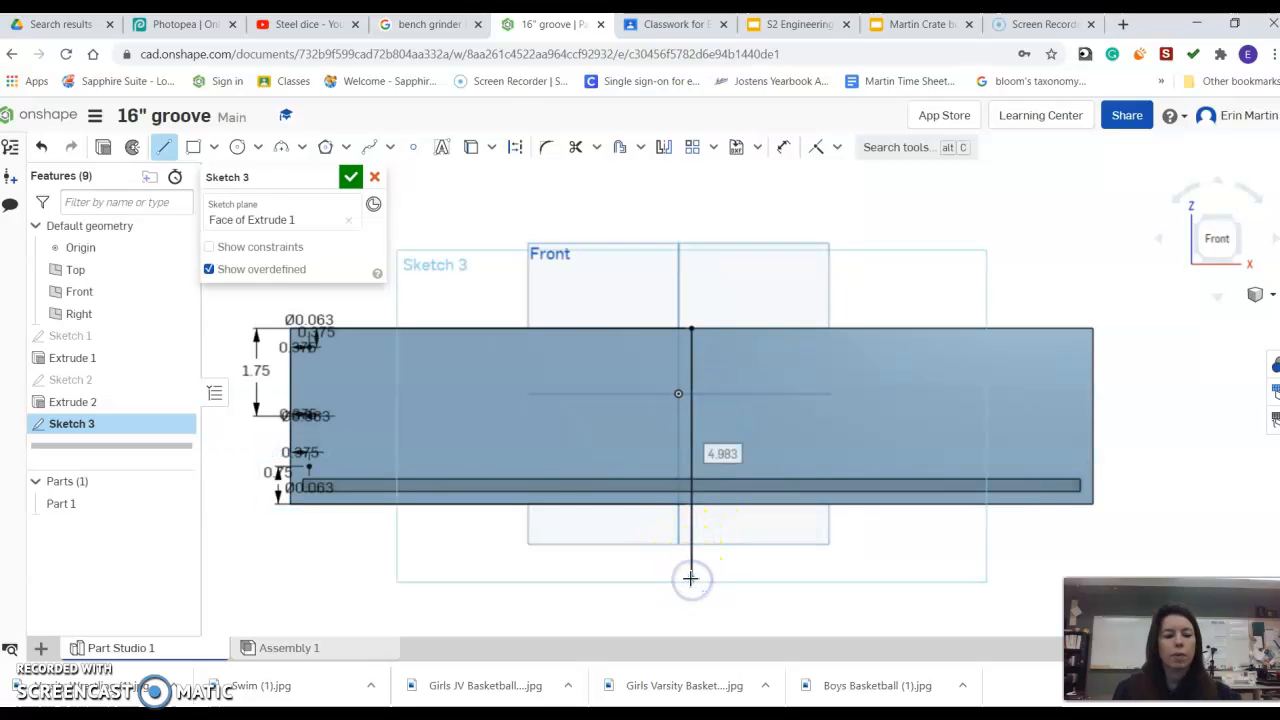
scroll(880, 463, "down", 2)
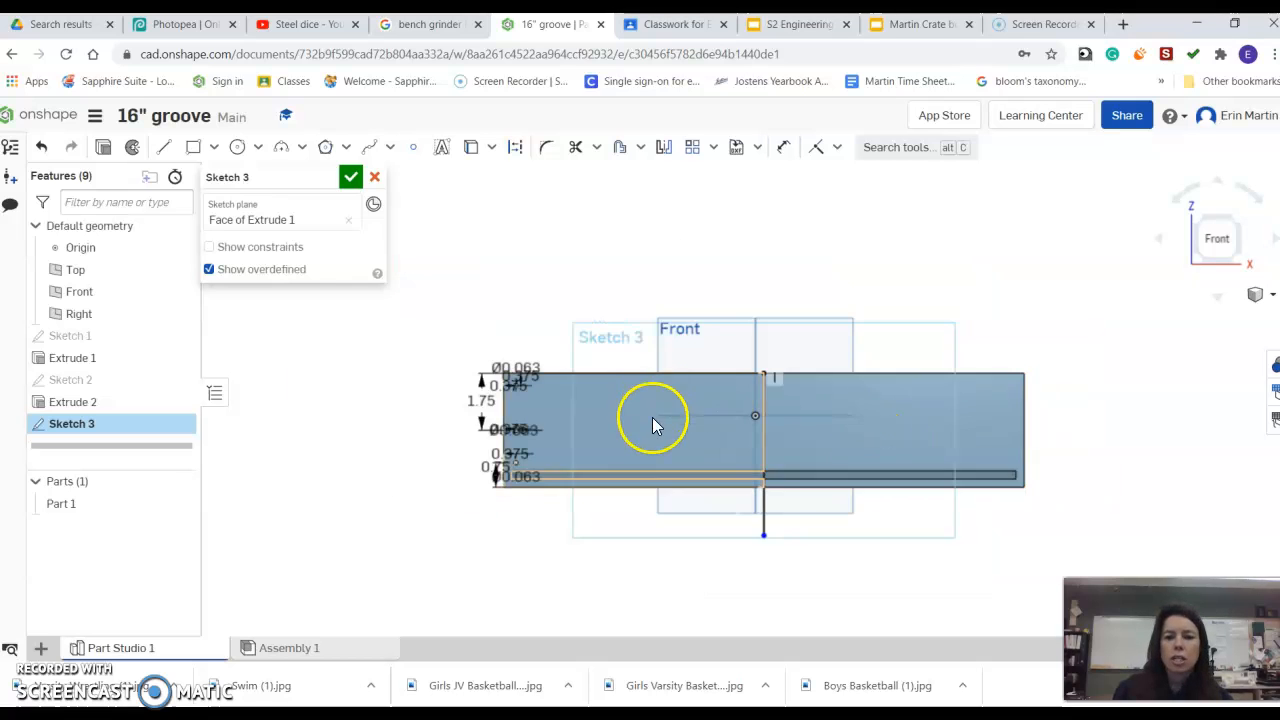
- Dimension the distance between the vertical center line and the board's right edge
scroll(654, 420, "up", 2)
left_click(784, 147)
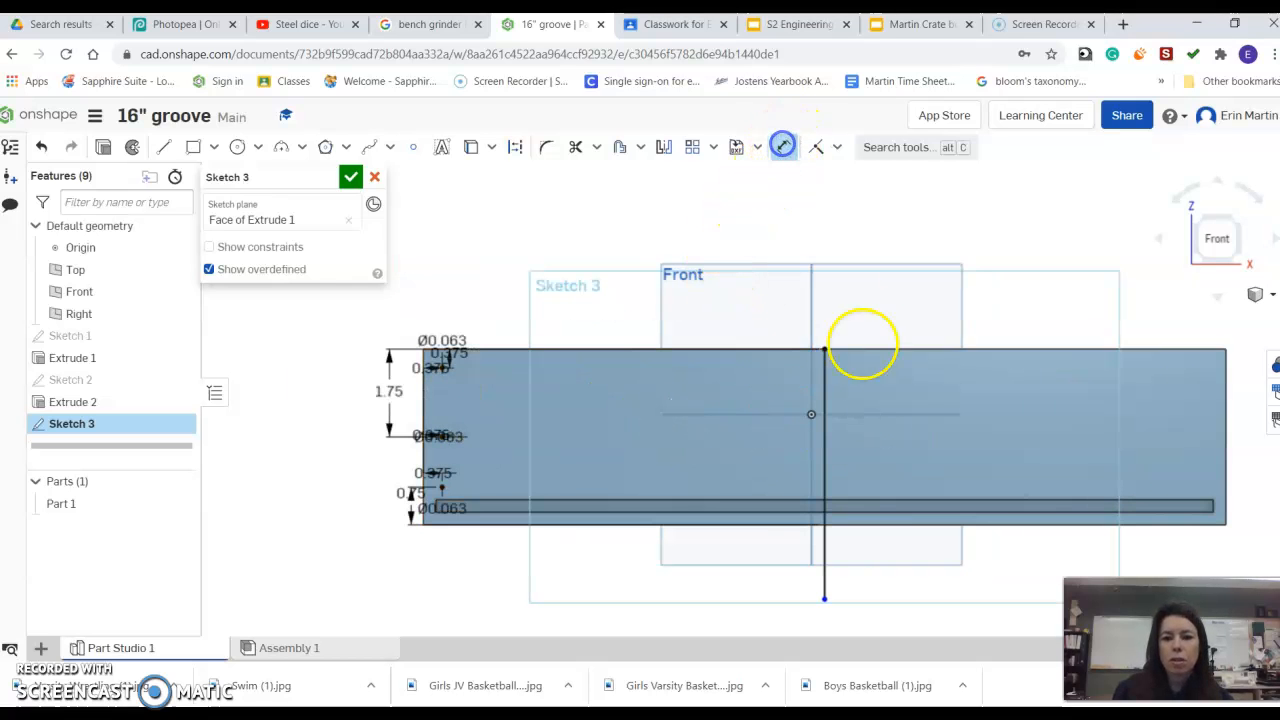
left_click(824, 391)
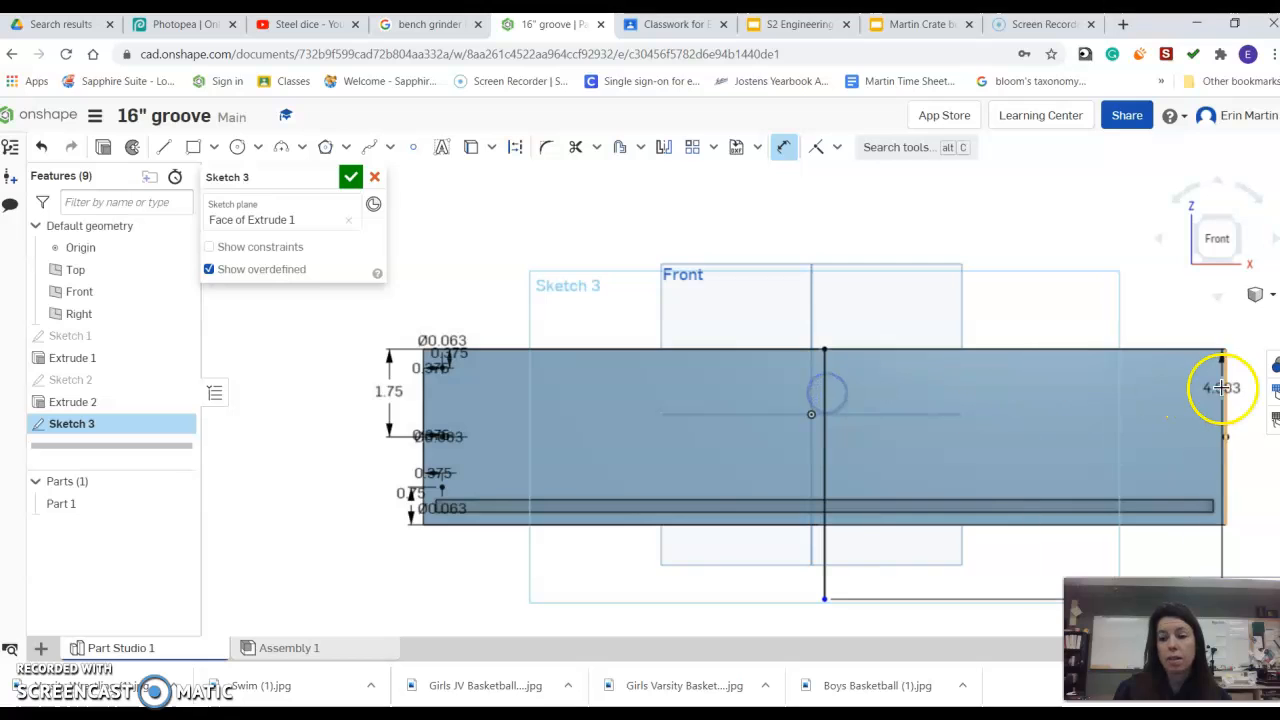
left_click(1222, 388)
left_click(1100, 309)
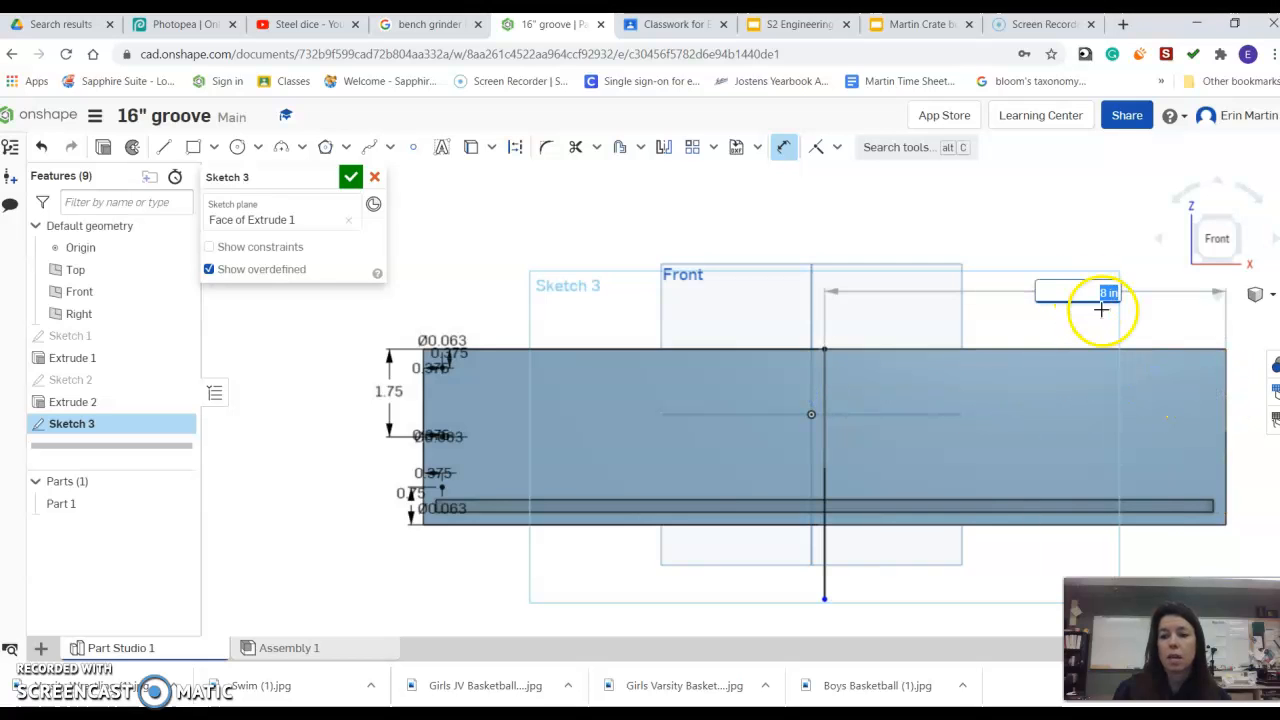
key("Return")
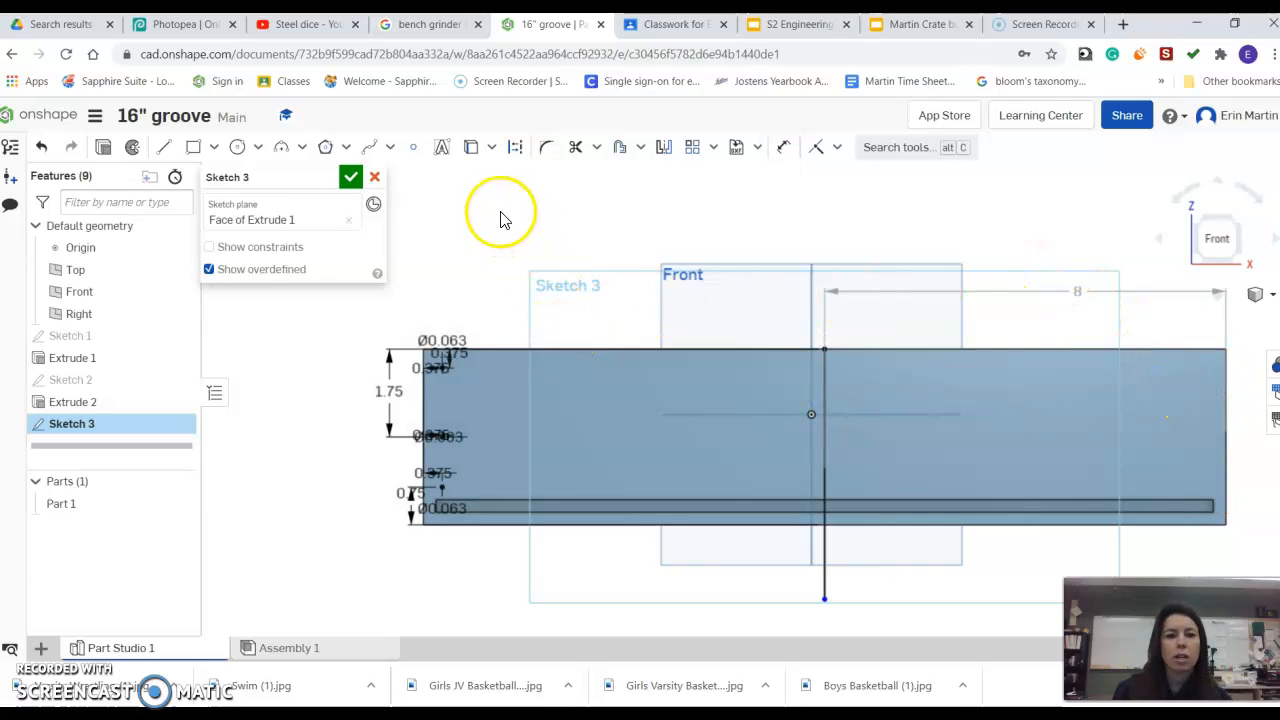
- Mirror the three small circles across the vertical center line to the board's right end
left_click(663, 155)
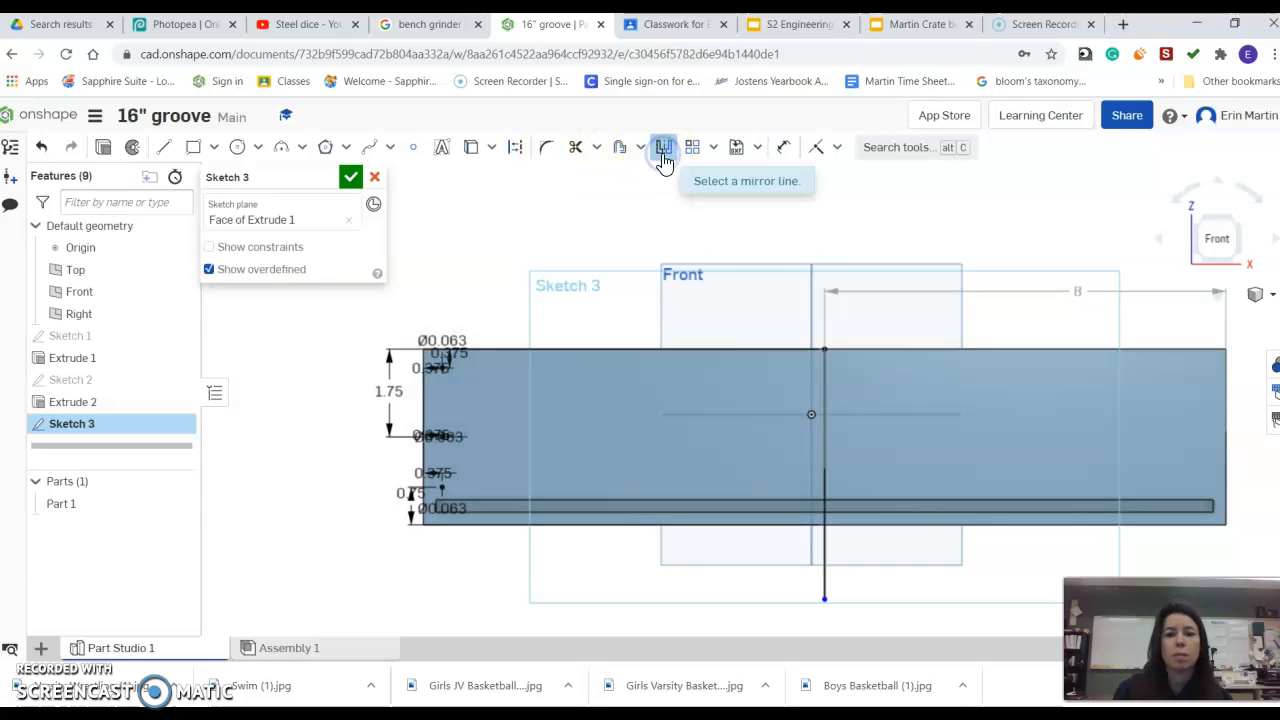
left_click(826, 385)
scroll(440, 440, "up", 4)
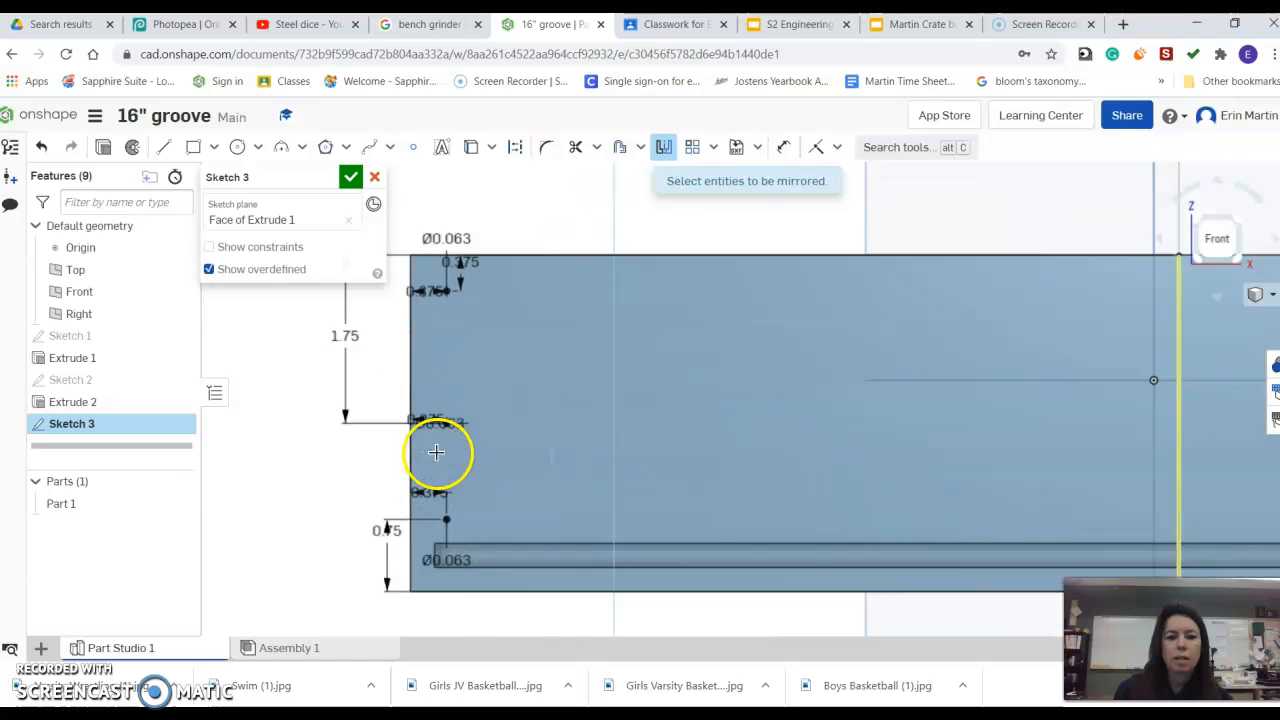
mouse_move(432, 235)
left_mouse_down()
mouse_move(497, 446)
mouse_move(499, 551)
left_mouse_up()
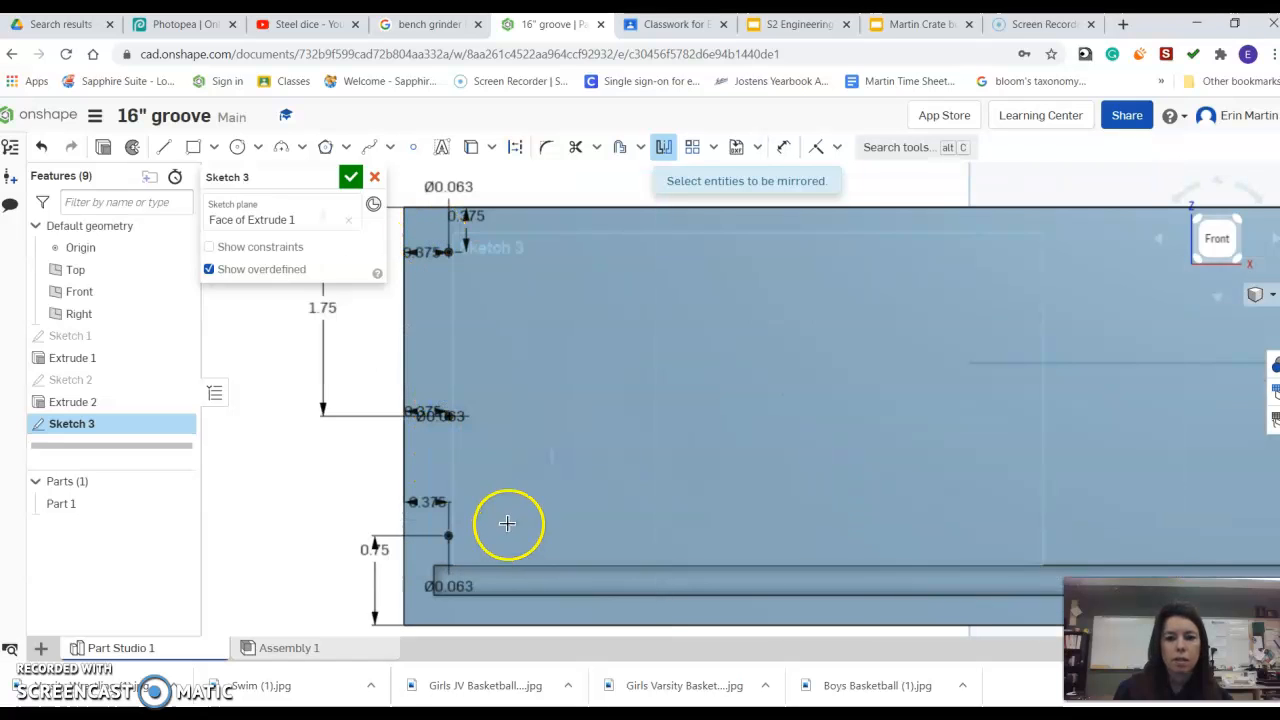
scroll(507, 523, "down", 4)
scroll(854, 374, "up", 4)
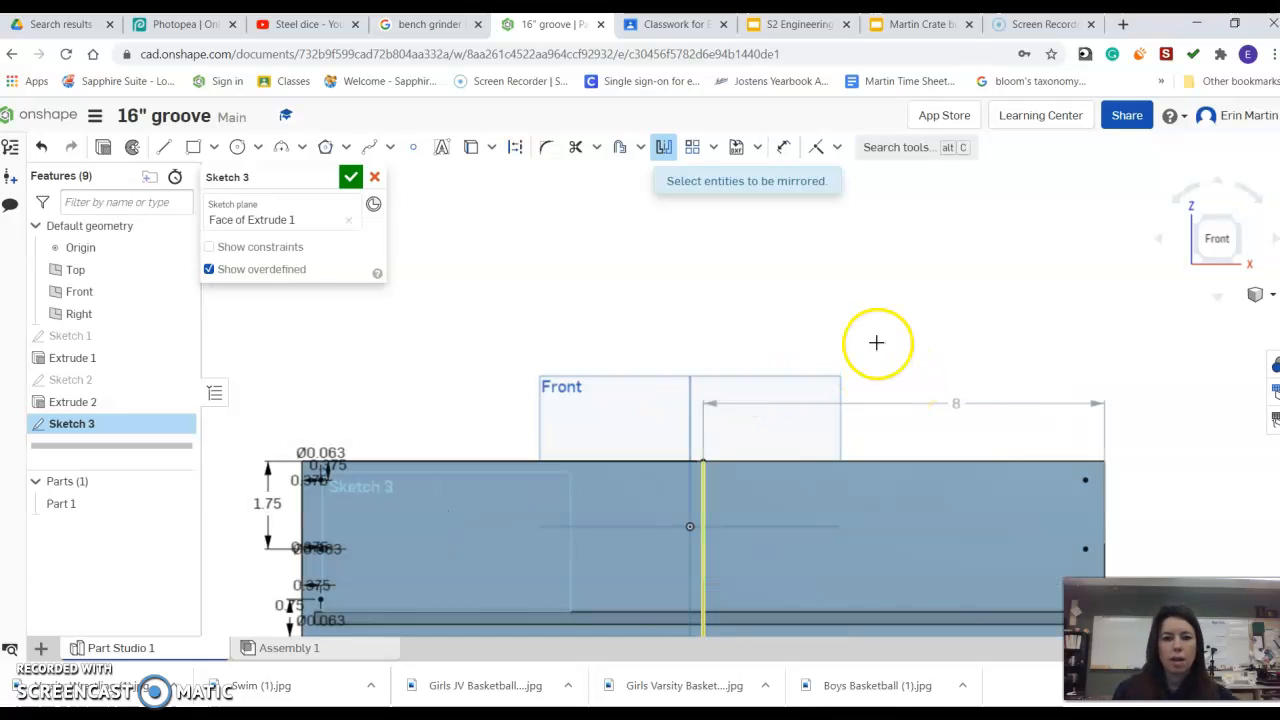
key("Escape")
- Delete the vertical mirror line and finish the hole sketch
scroll(737, 510, "up", 3)
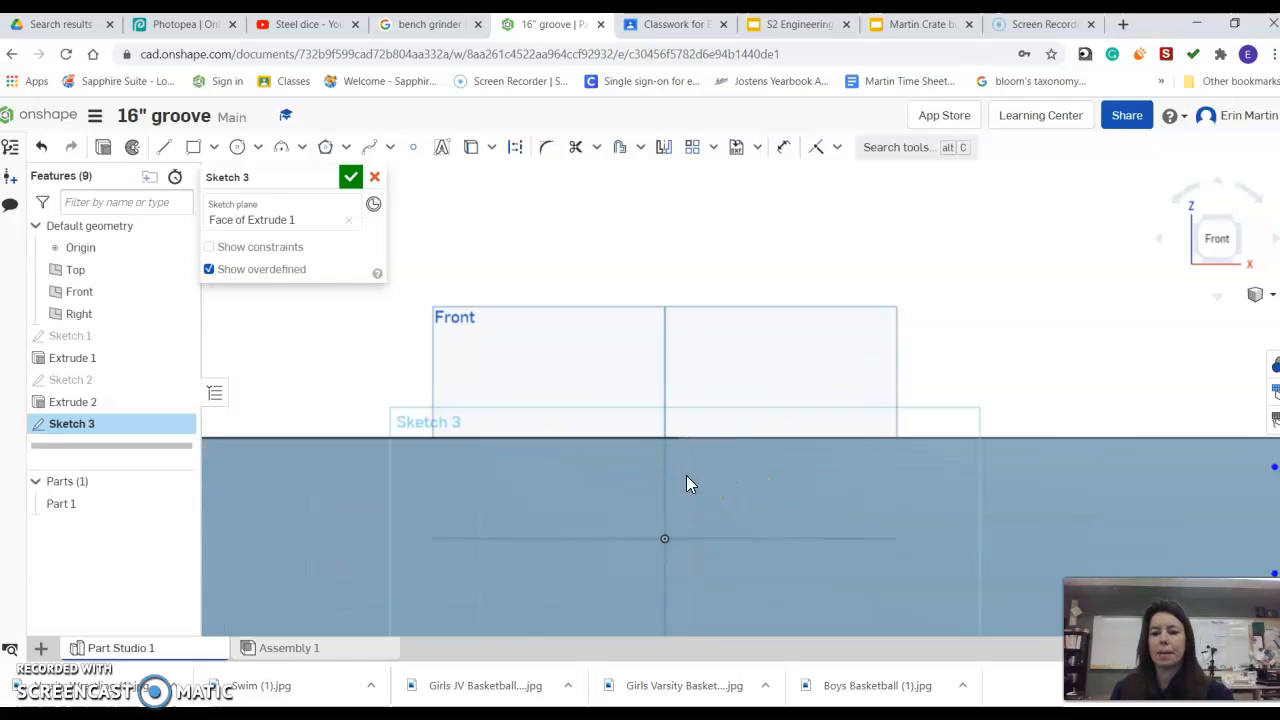
scroll(737, 349, "down", 5)
scroll(757, 566, "up", 1)
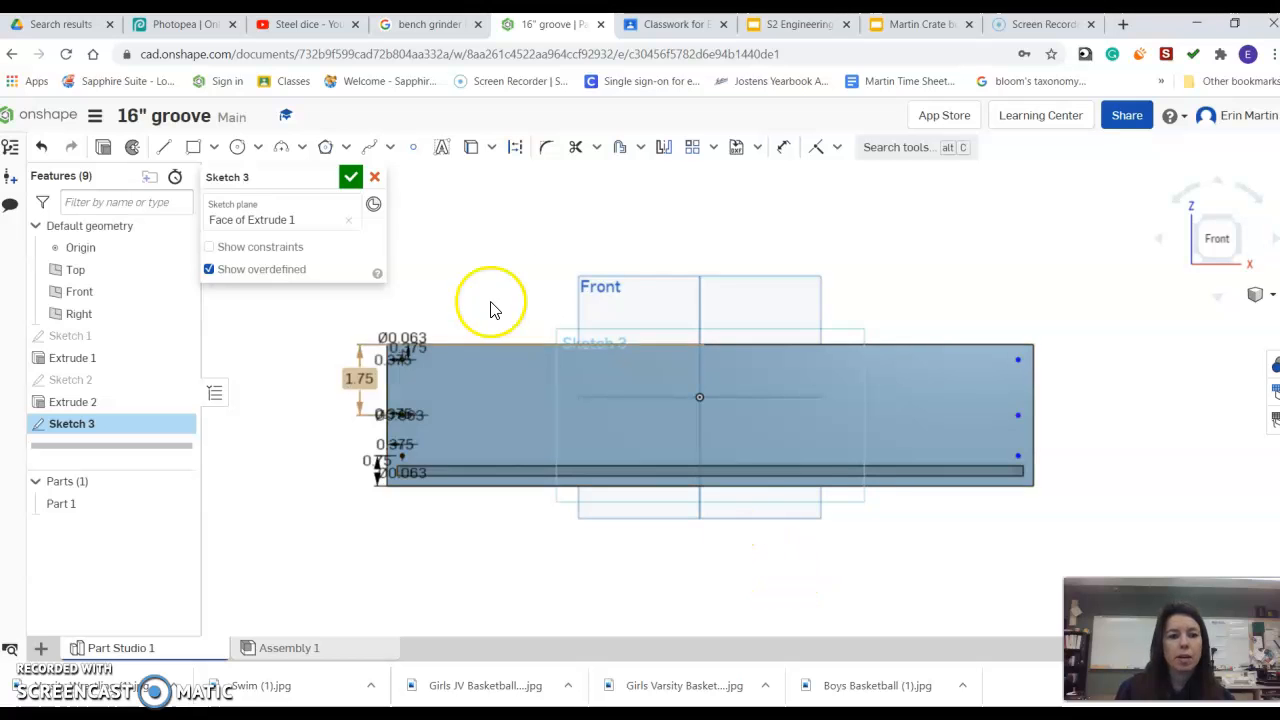
left_click(350, 177)
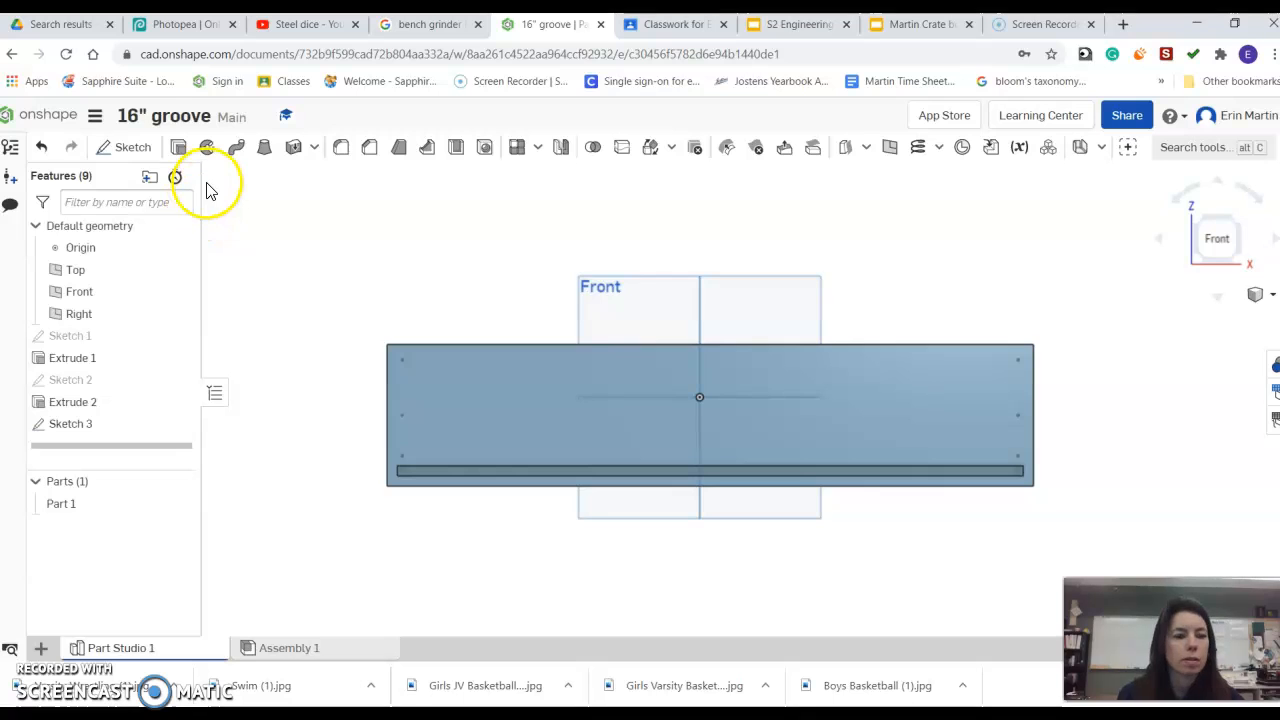
- Start an extrude using the three small circles at the board's left end
left_click(175, 150)
scroll(380, 363, "up", 6)
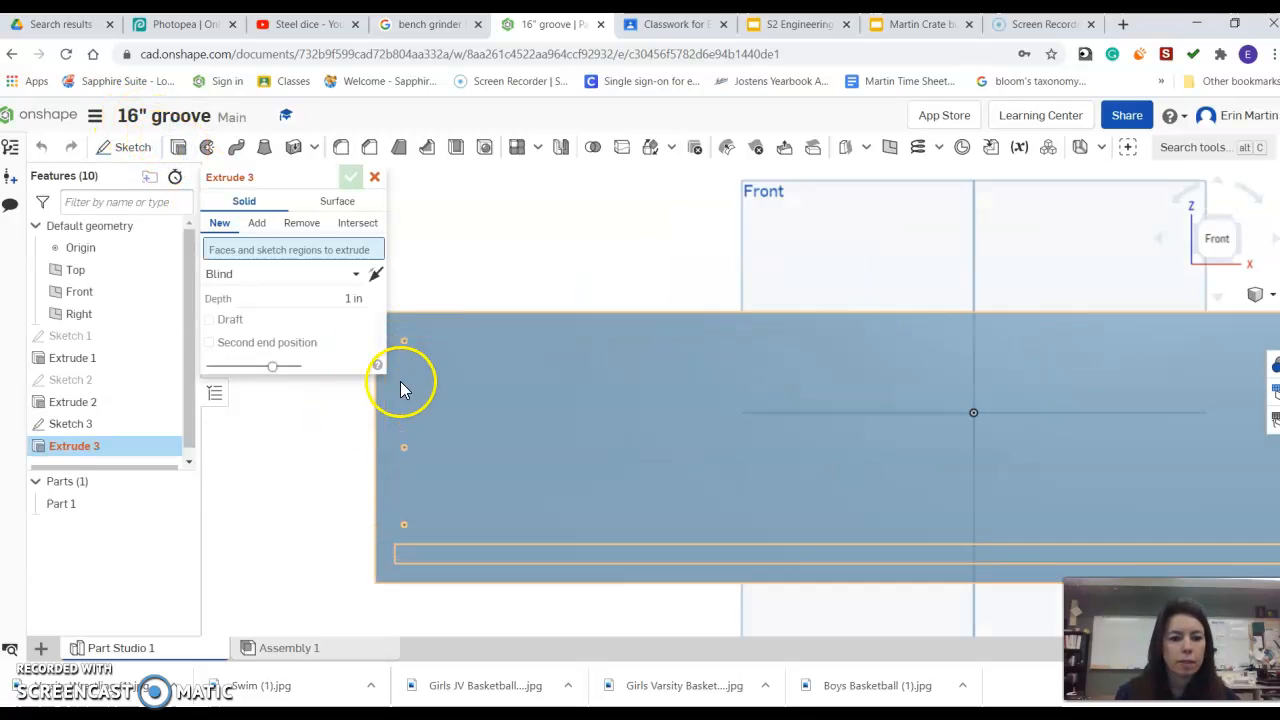
left_click(442, 338)
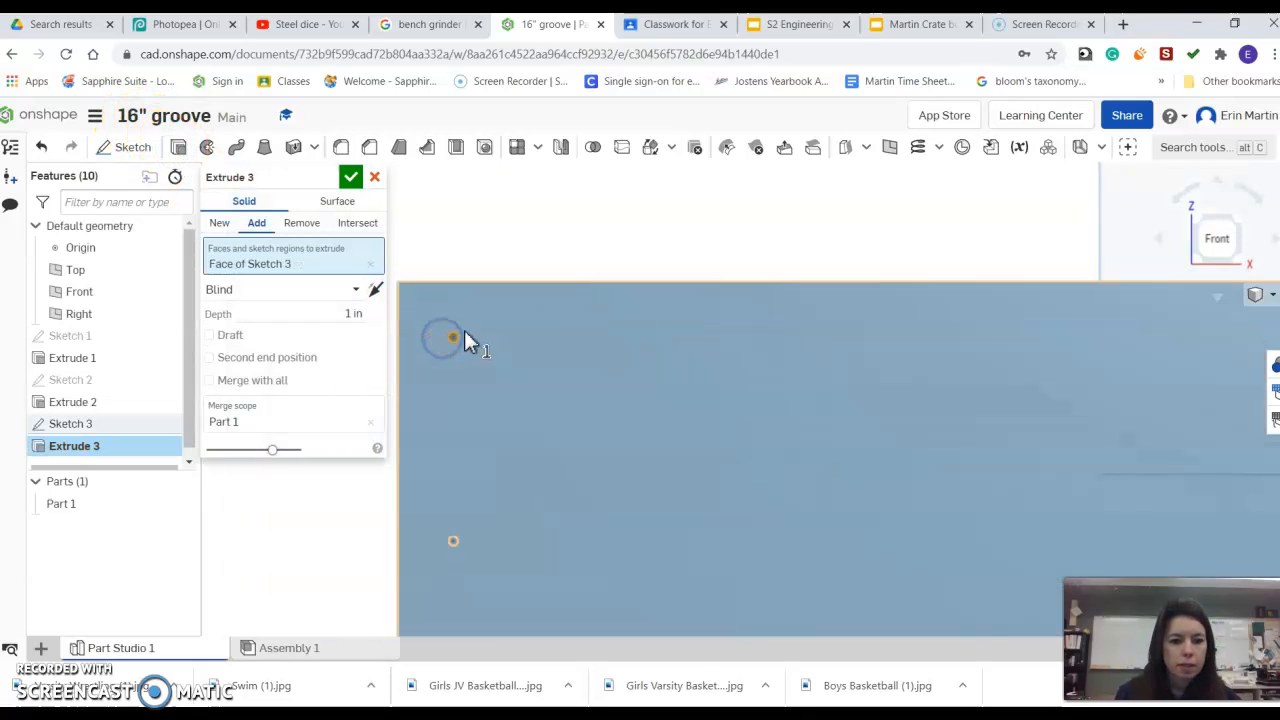
left_click(408, 447)
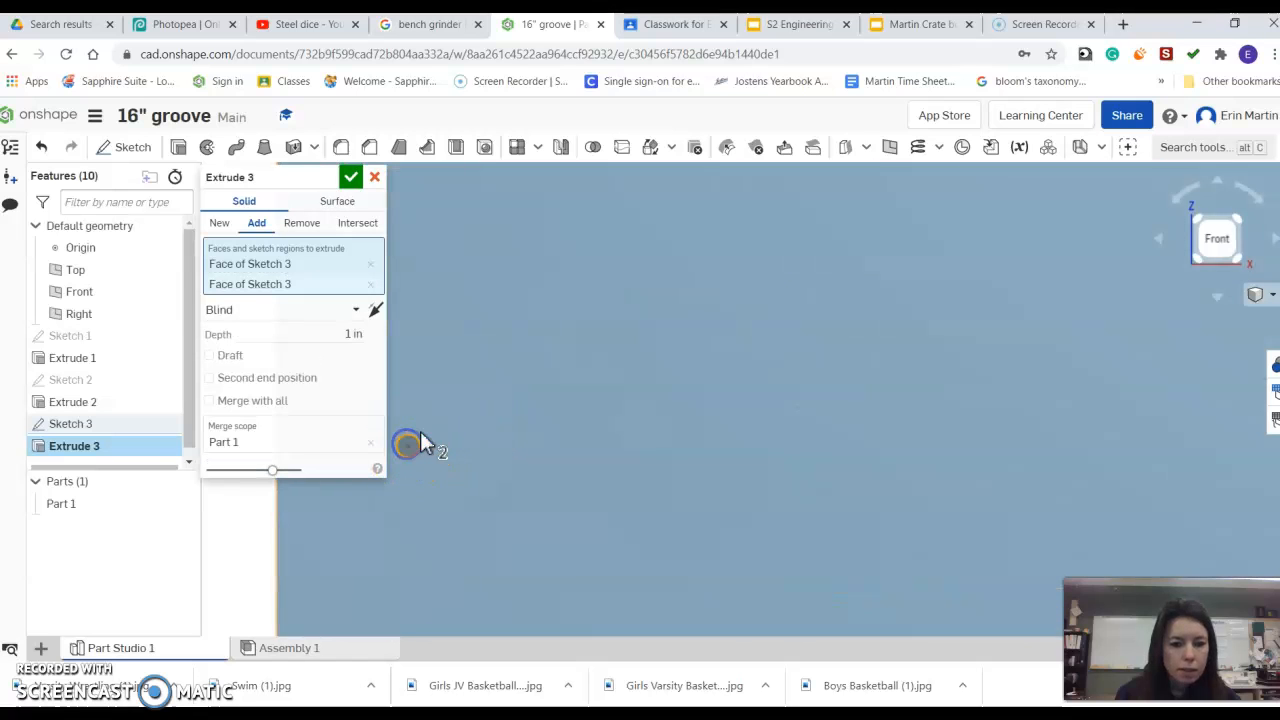
scroll(420, 435, "down", 3)
scroll(425, 520, "up", 3)
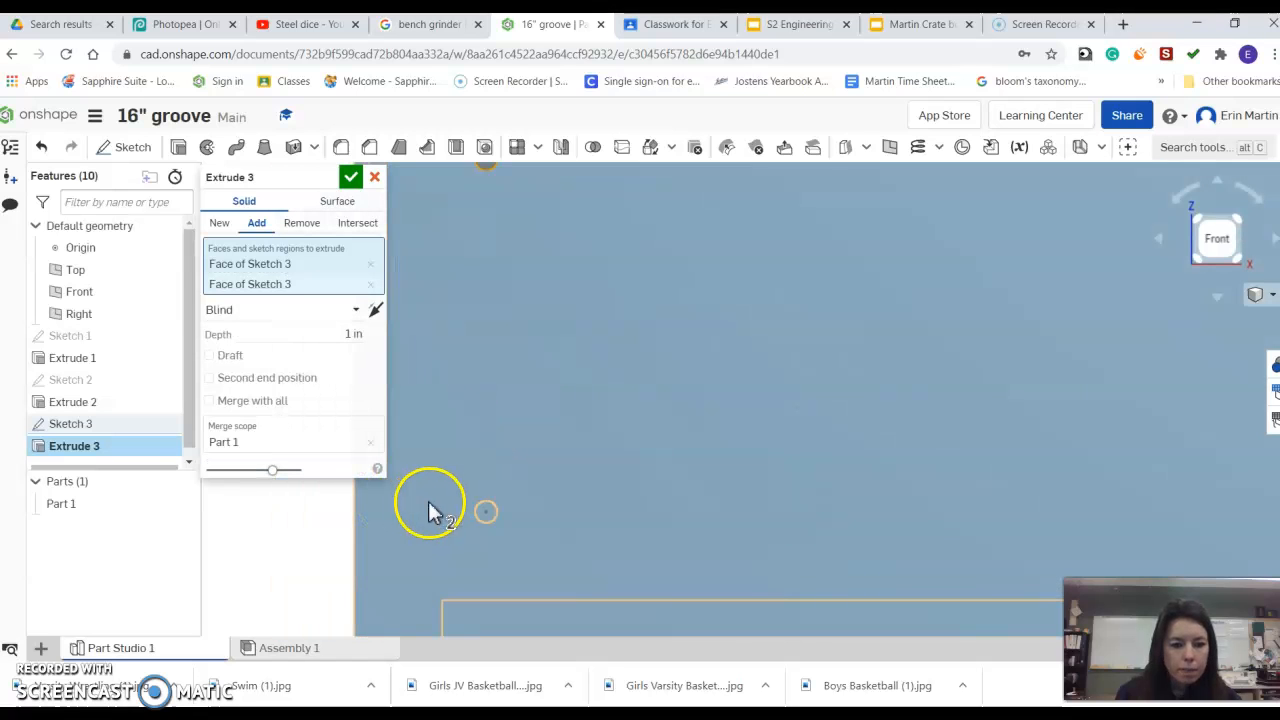
left_click(515, 515)
scroll(428, 451, "down", 3)
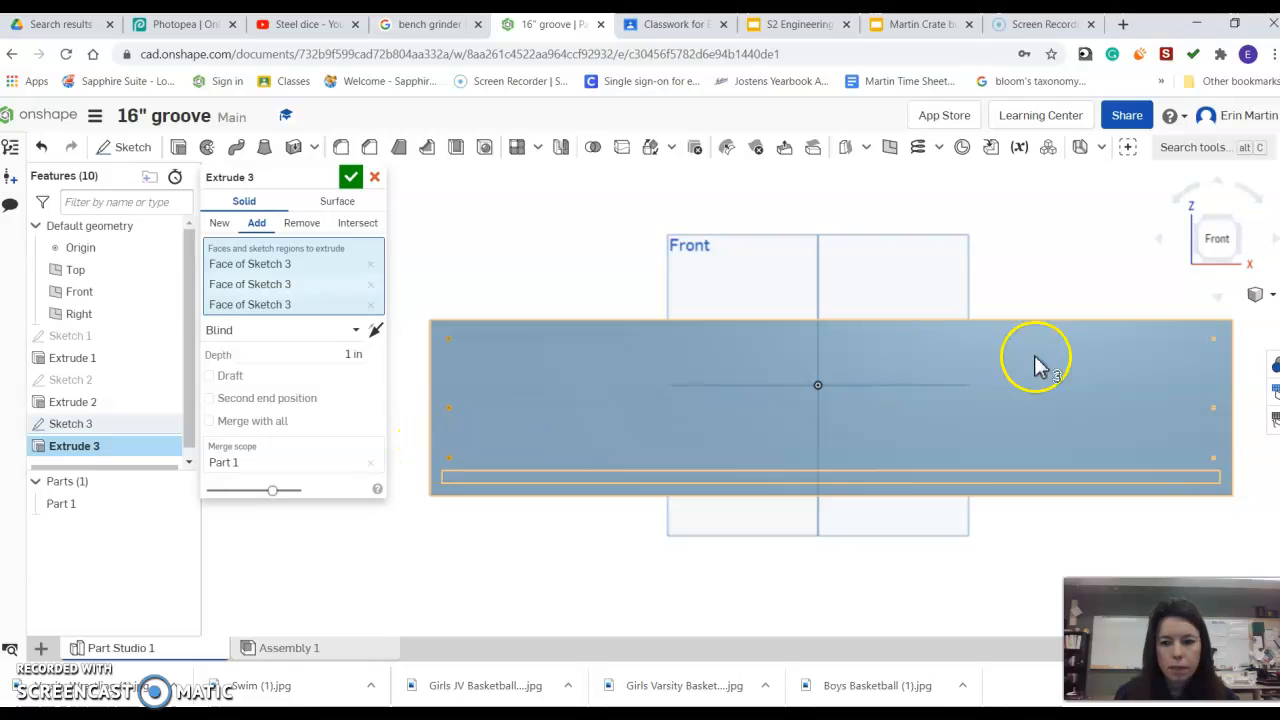
- Add the three small circles at the board's right end to the extrude selection
scroll(1200, 357, "down", 2)
scroll(1220, 335, "up", 5)
scroll(1200, 330, "up", 2)
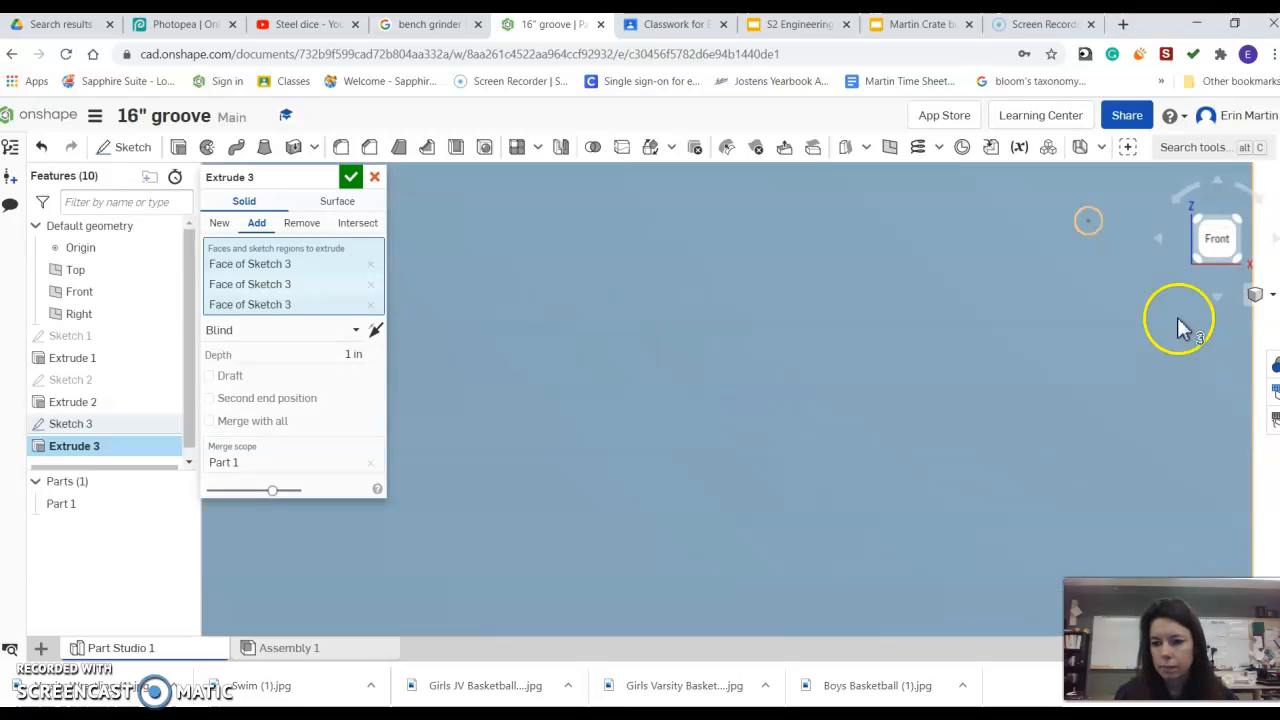
left_click(1089, 230)
scroll(838, 310, "down", 2)
scroll(838, 303, "down", 2)
scroll(907, 446, "up", 7)
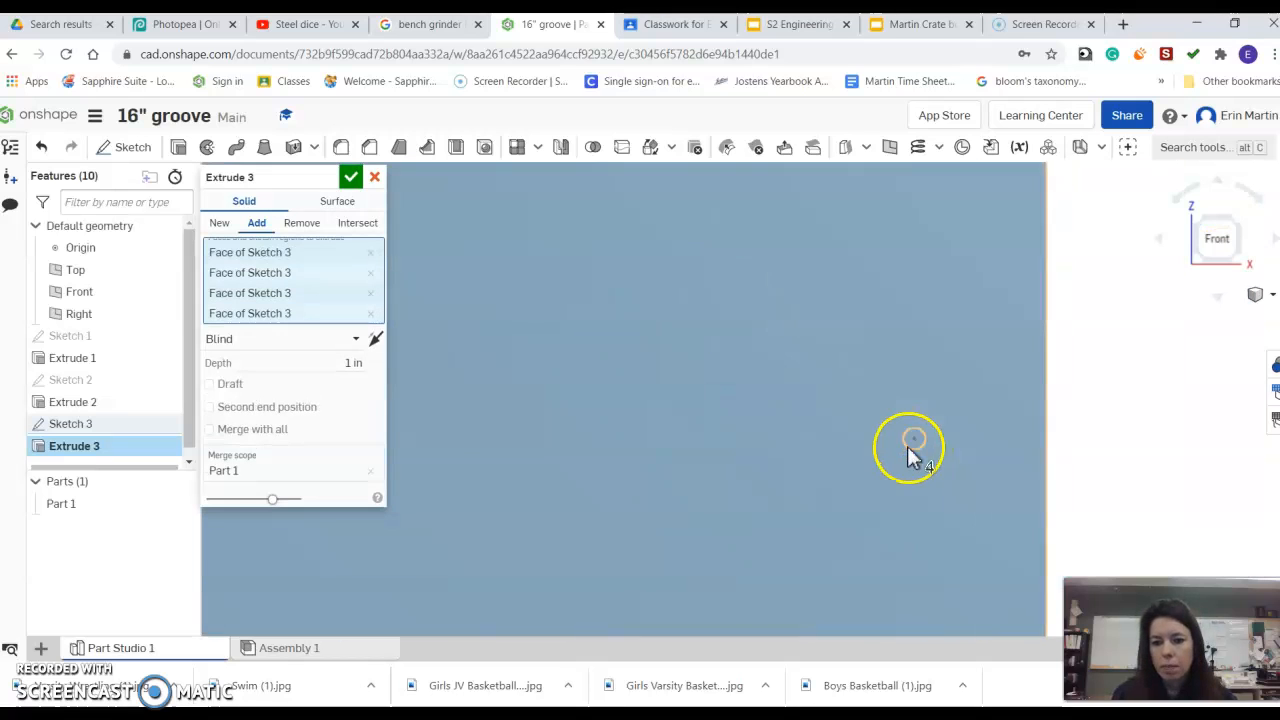
left_click(914, 434)
scroll(885, 412, "down", 6)
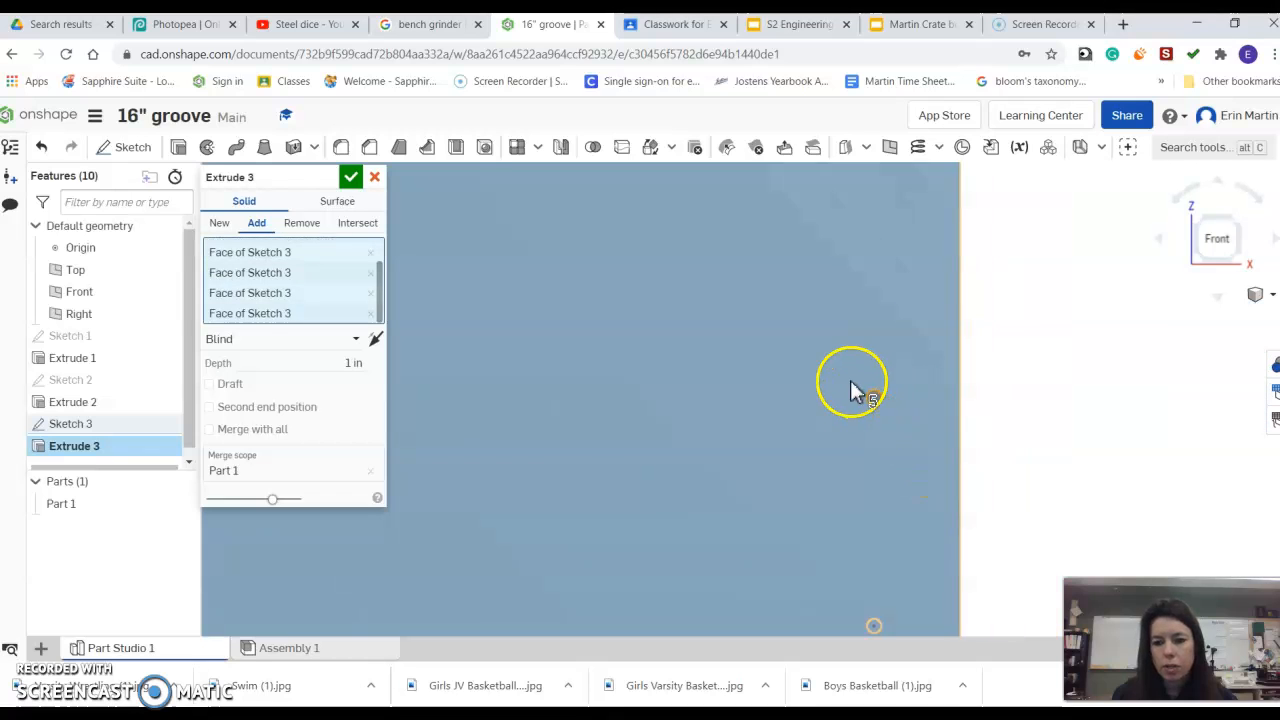
scroll(879, 529, "up", 3)
scroll(829, 470, "up", 3)
left_click(828, 462)
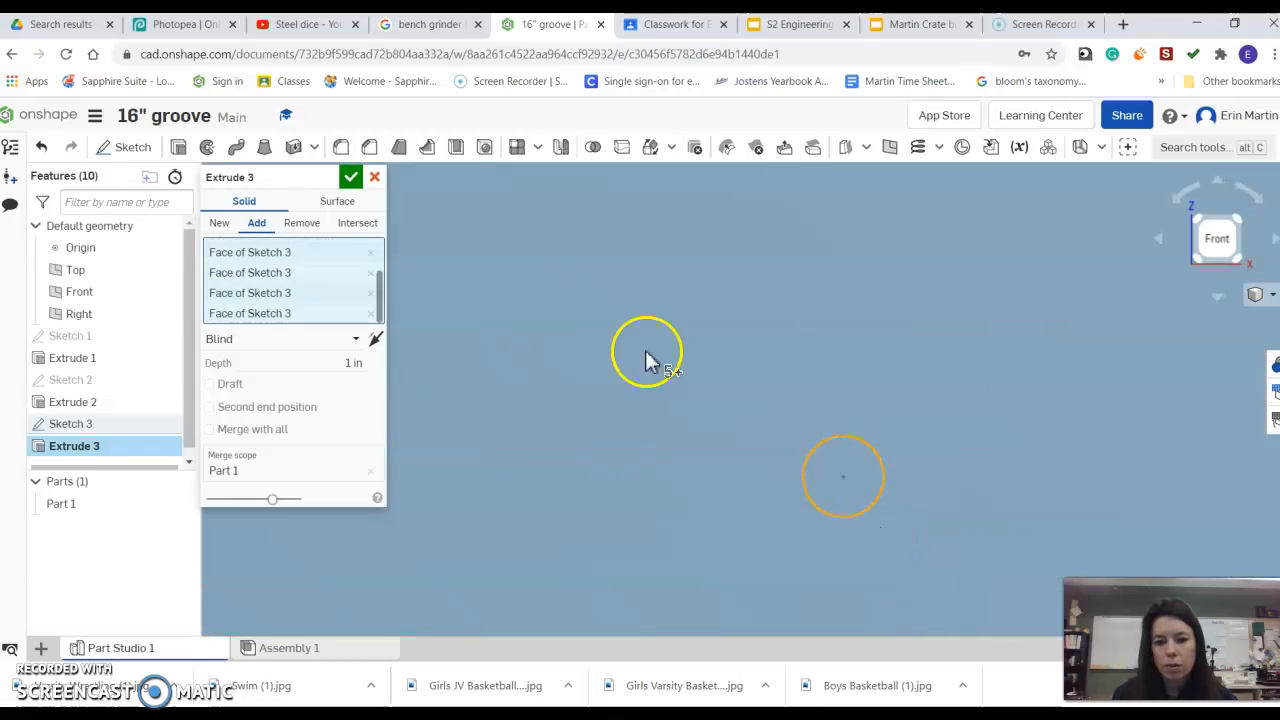
- Make the extrude a blind removal 1 in deep and finish it to cut the six holes
left_click(301, 222)
left_click(349, 177)
scroll(549, 302, "down", 5)
scroll(600, 304, "down", 10)
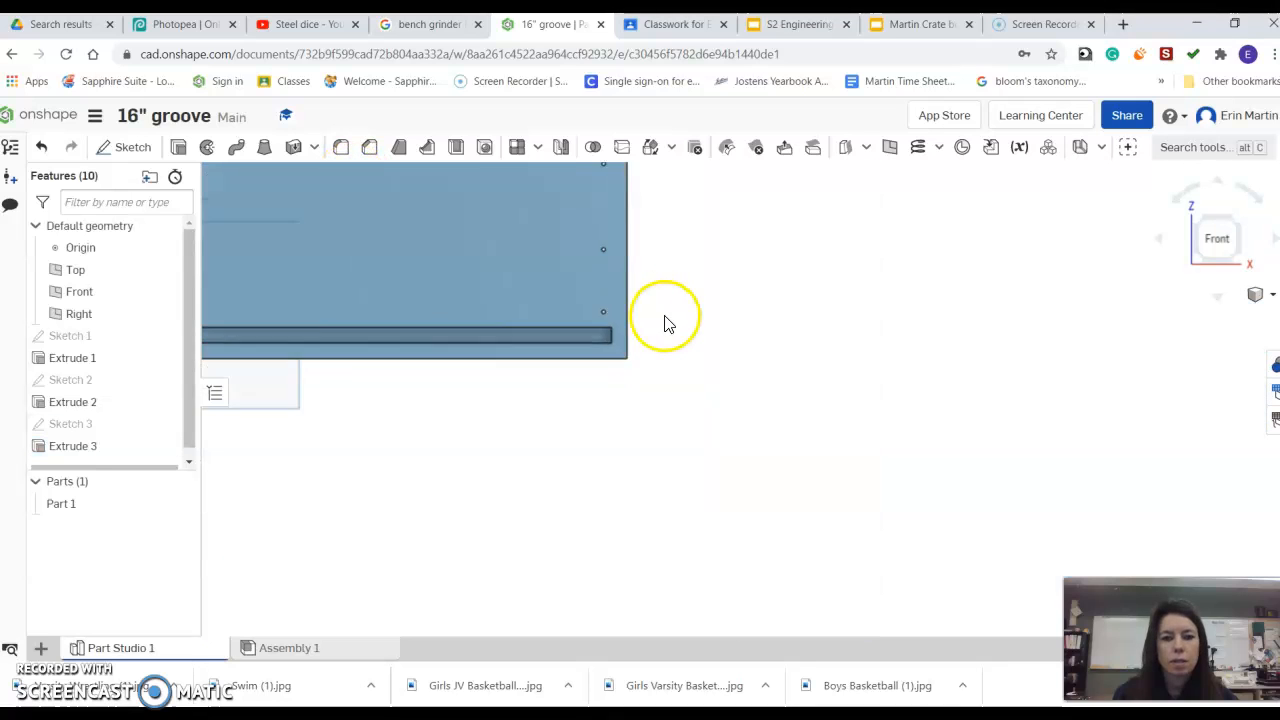
scroll(312, 232, "up", 4)
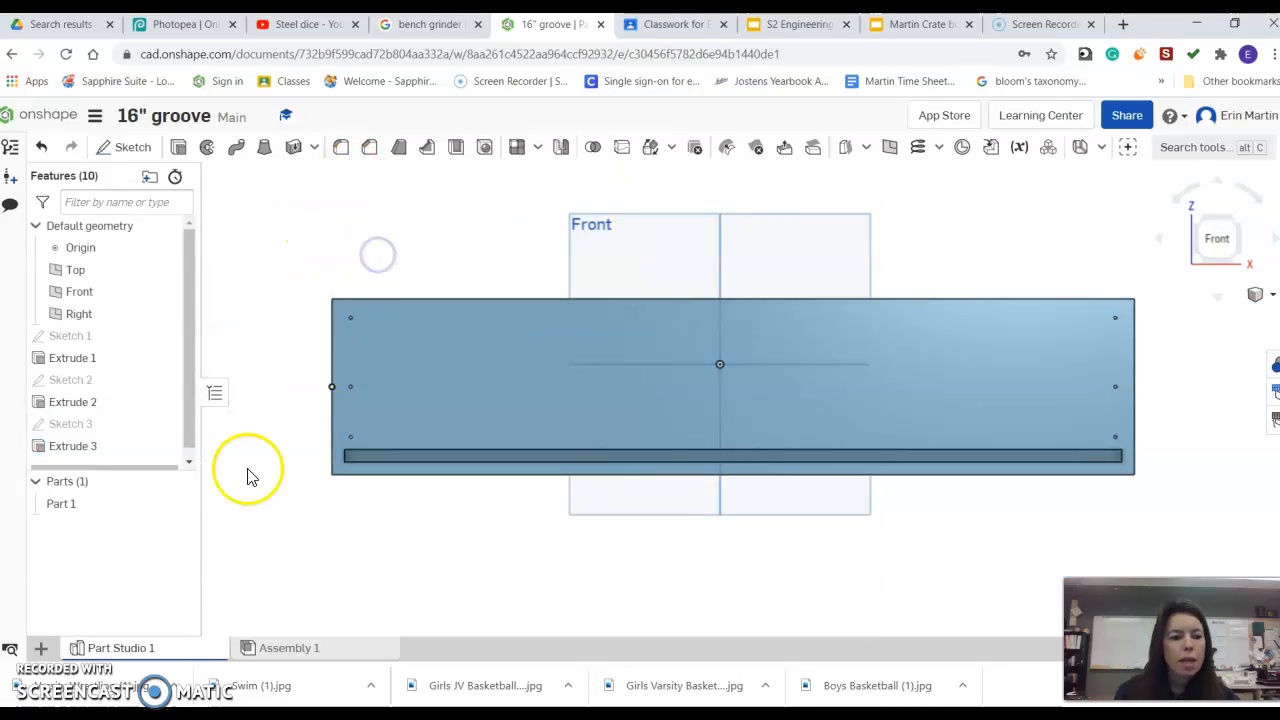
- Create a new drawing in the document
left_click(42, 650)
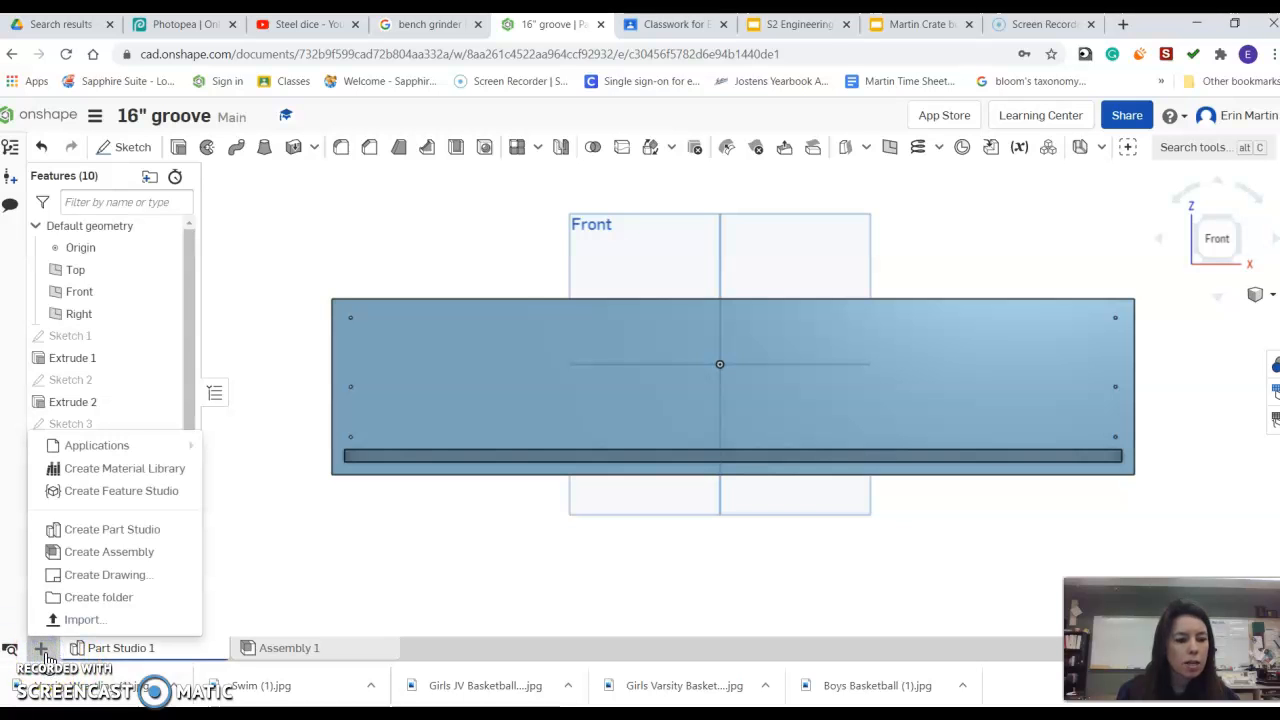
left_click(89, 577)
left_click(966, 559)
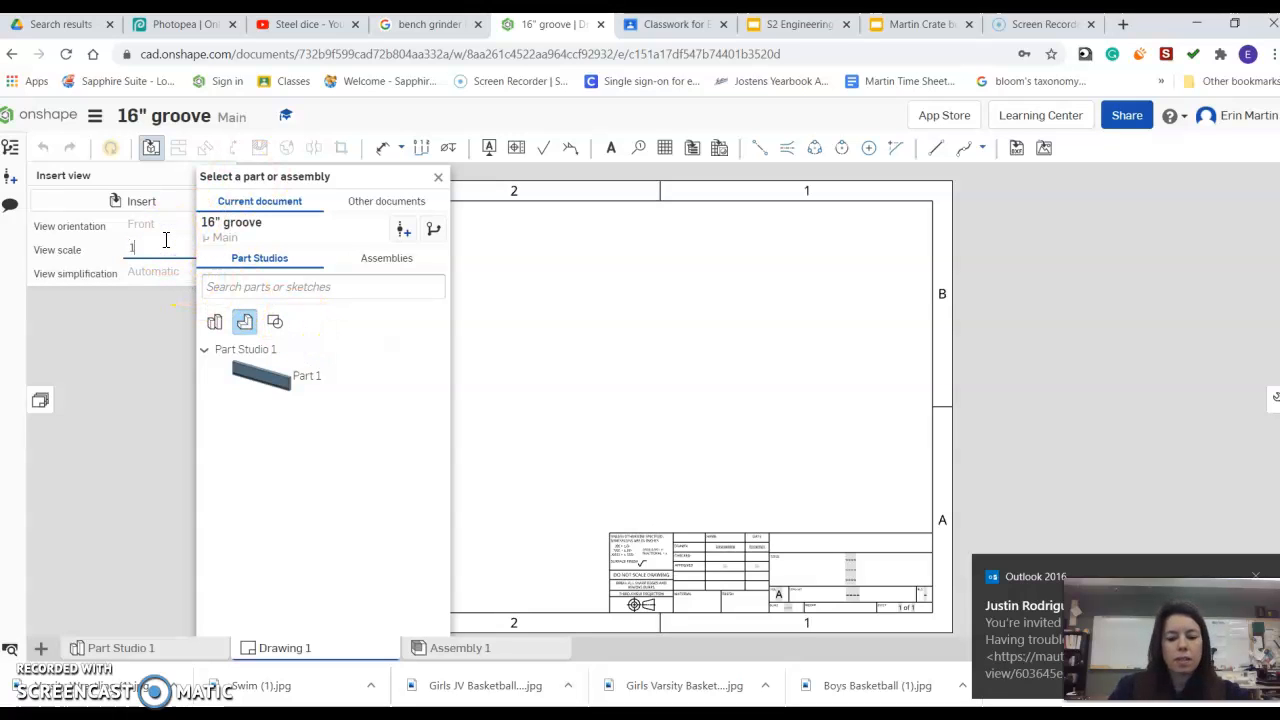
- Insert the front view of Part 1 at 1:4 scale in the lower left area of the sheet, above the title block
type(".")
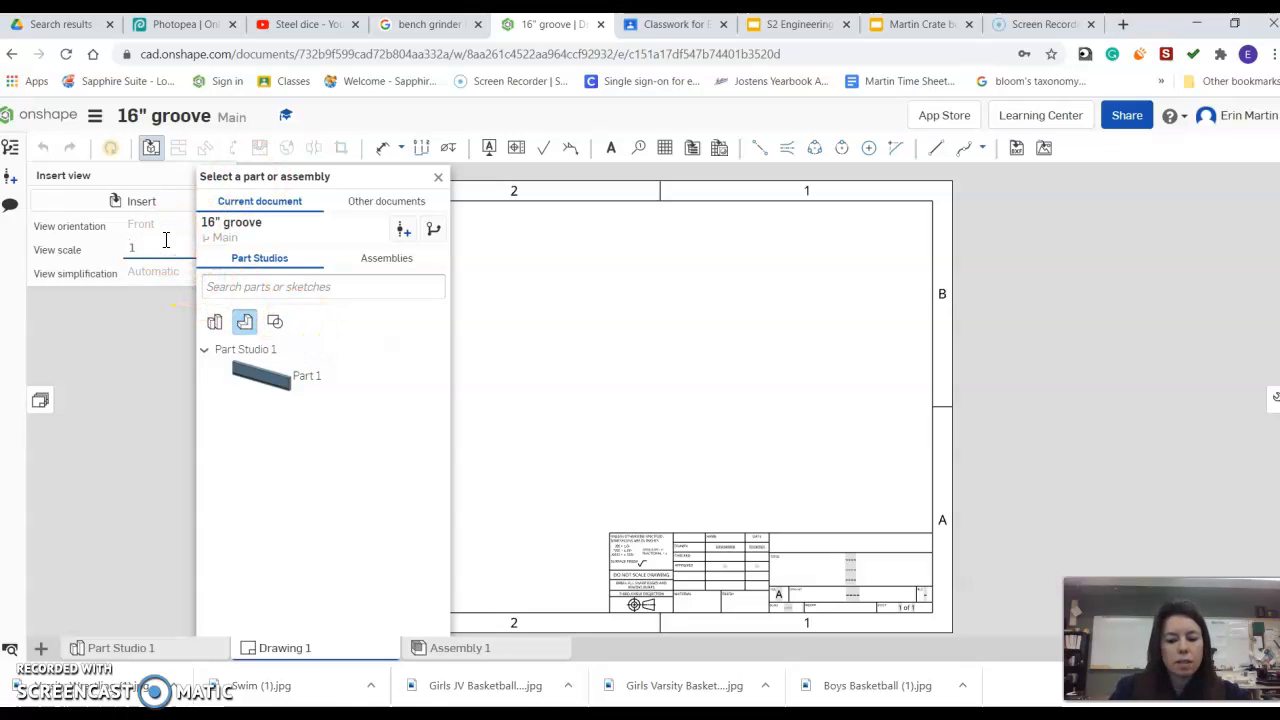
left_click(272, 378)
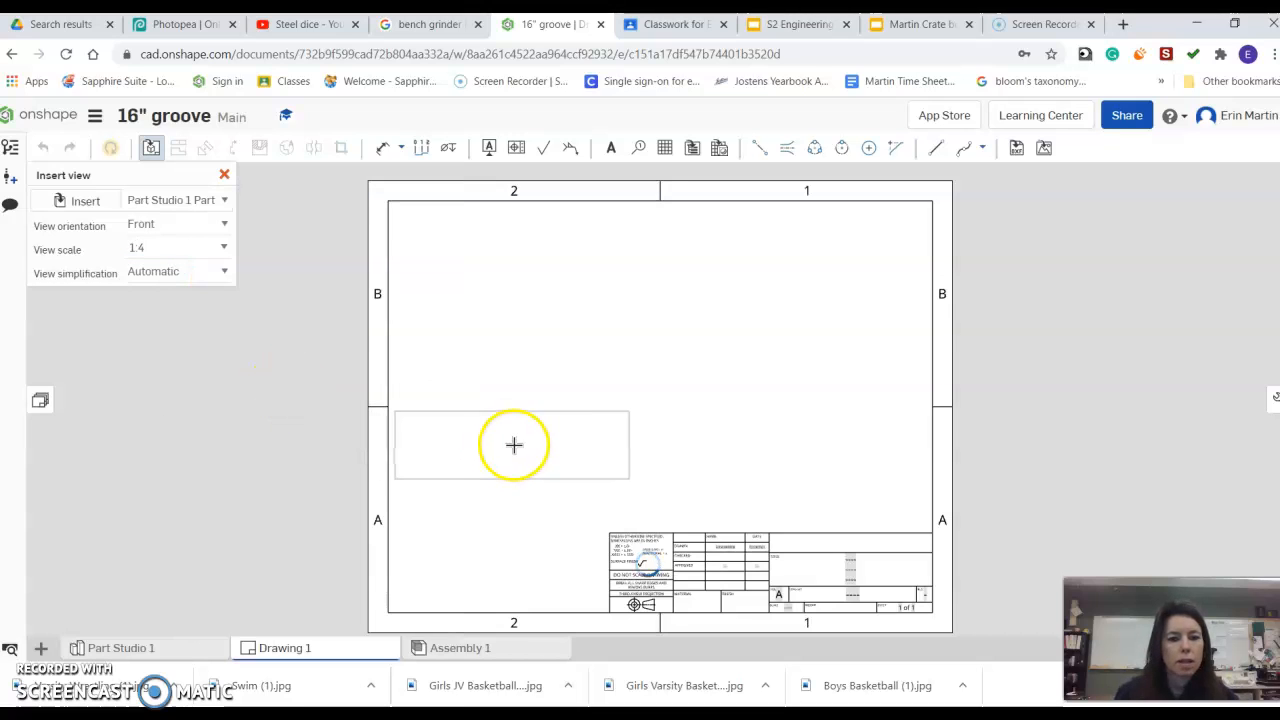
left_click(581, 443)
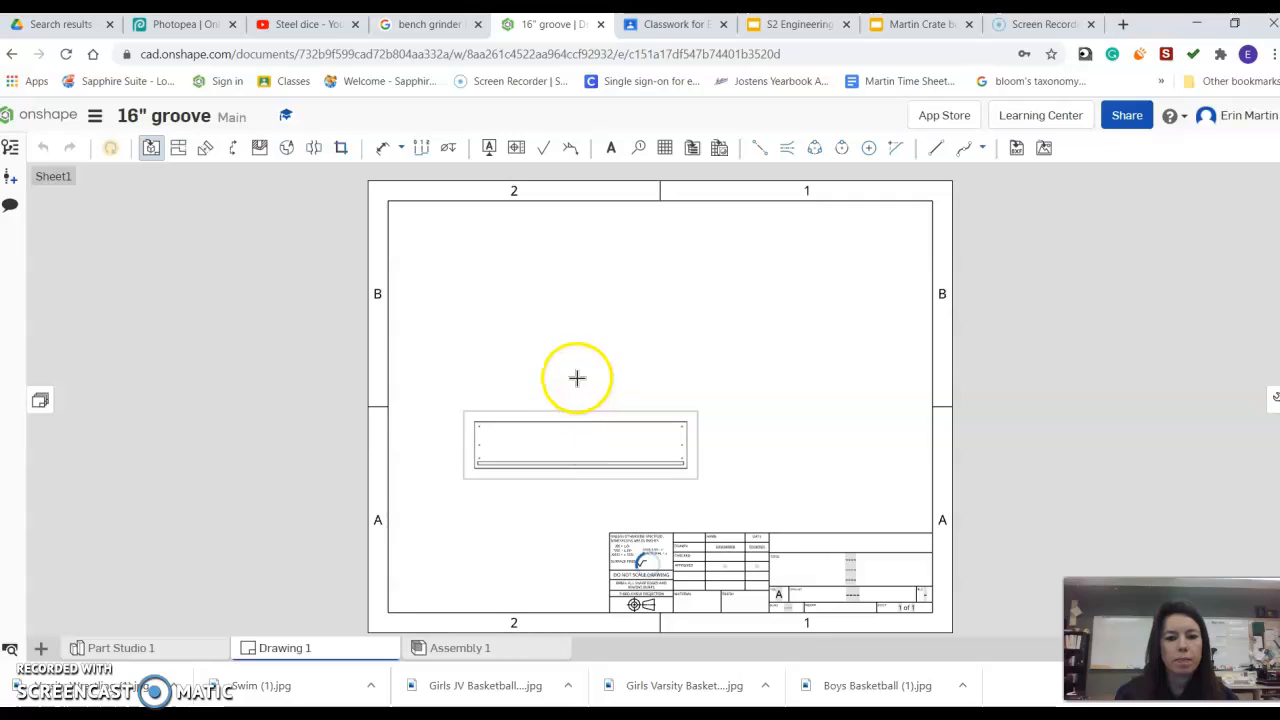
- Project top, right side and isometric views of the board from the front view
left_click(577, 325)
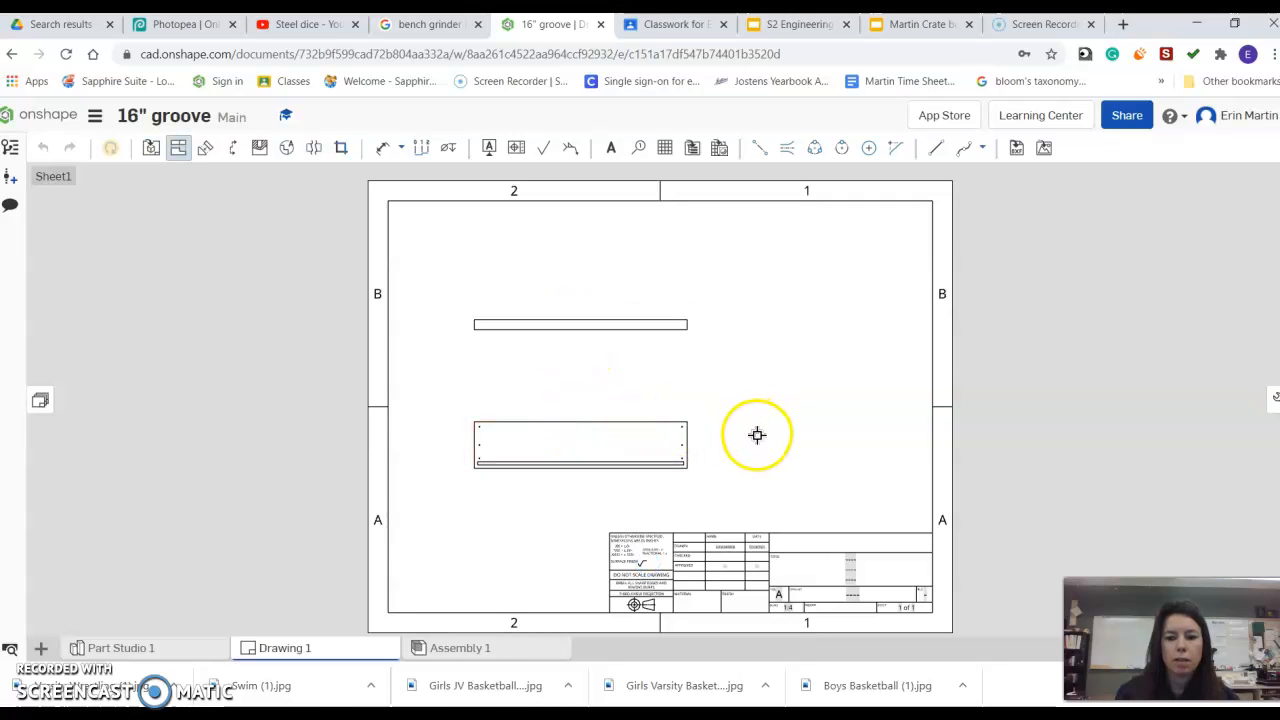
left_click(680, 446)
left_click(771, 443)
left_click(671, 444)
left_click(819, 290)
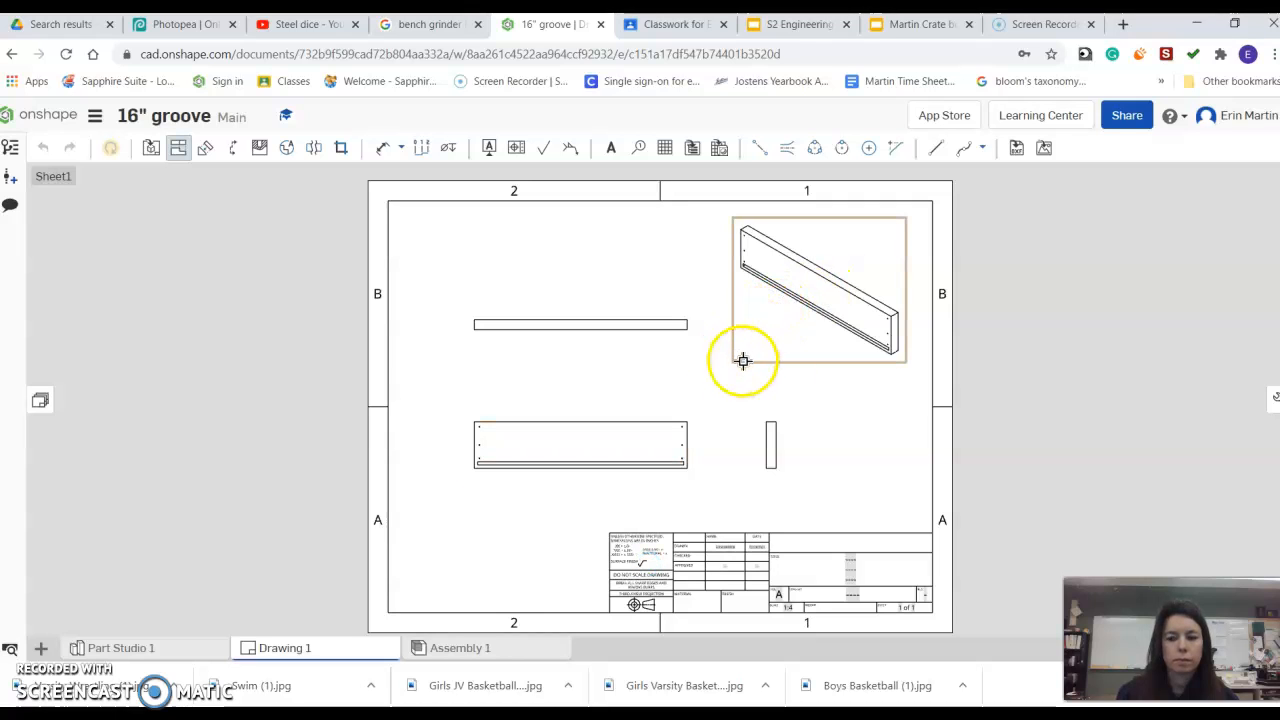
- Set the drawing's primary units to Inches fractional
left_click(1274, 399)
left_click(1213, 300)
left_click(1210, 334)
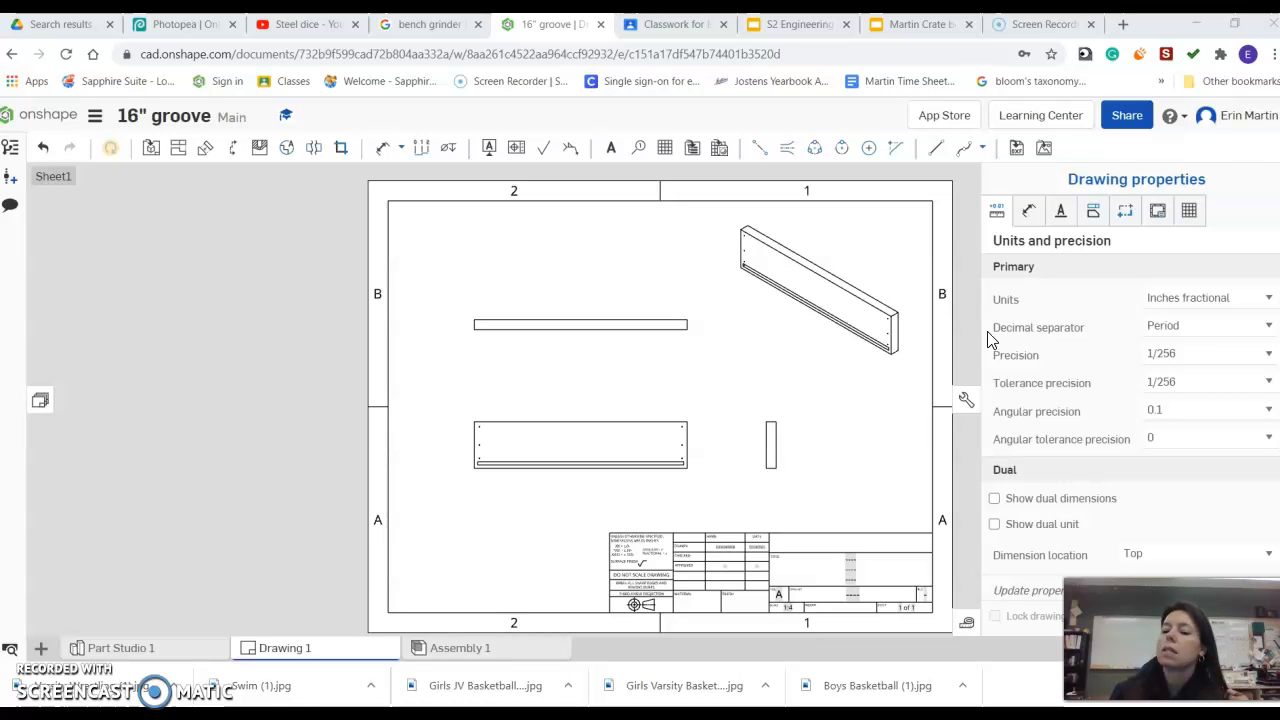
scroll(794, 478, "up", 2)
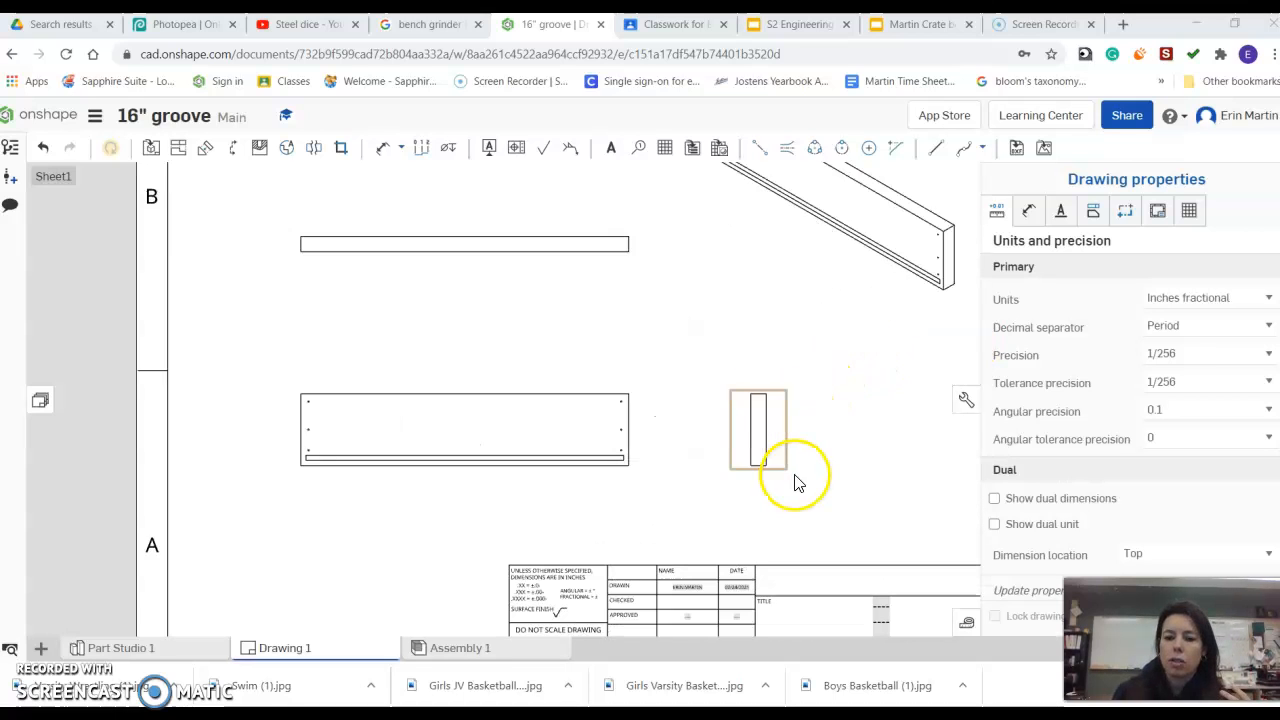
scroll(768, 440, "up", 1)
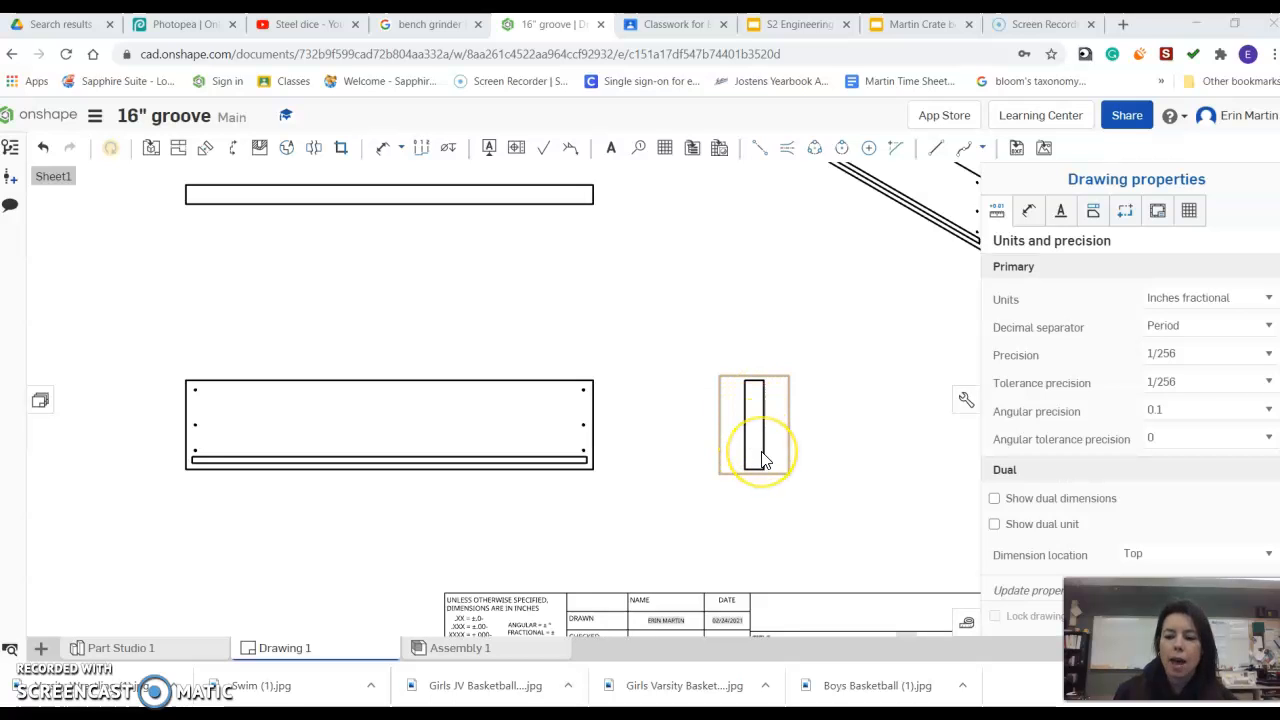
right_click(762, 459)
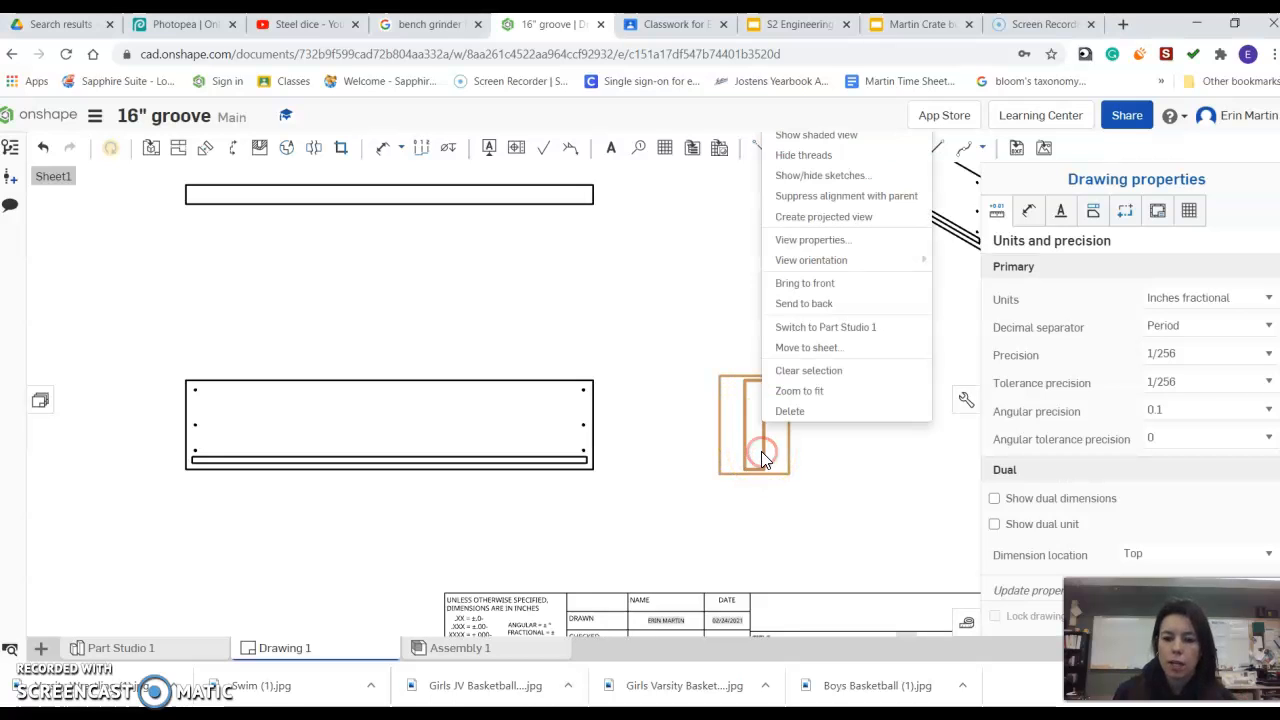
scroll(762, 459, "down", 5)
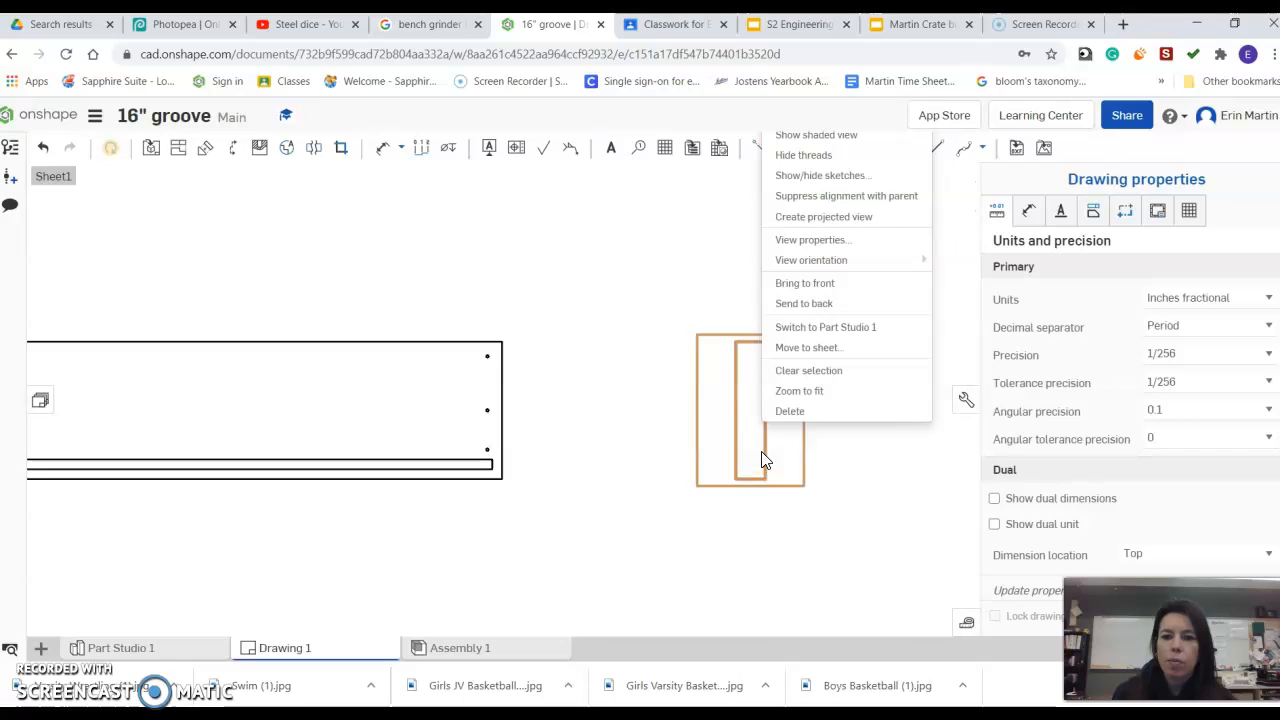
left_click(707, 362)
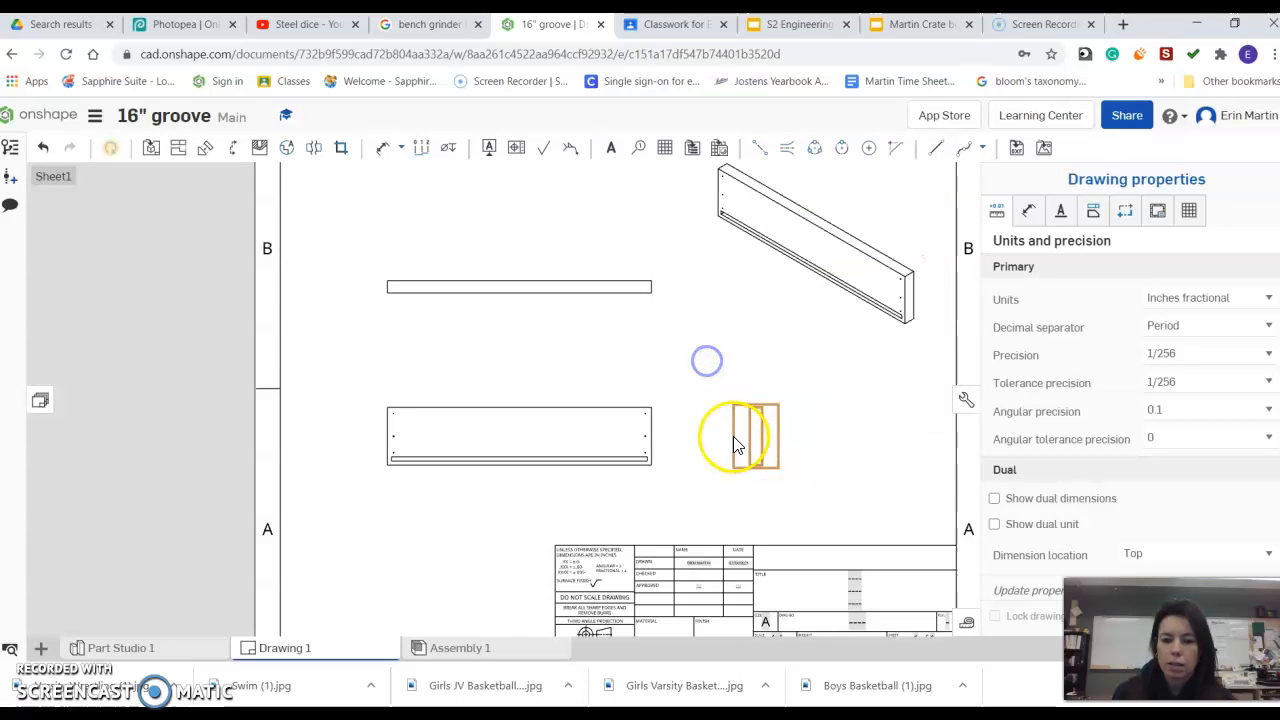
right_click(736, 466)
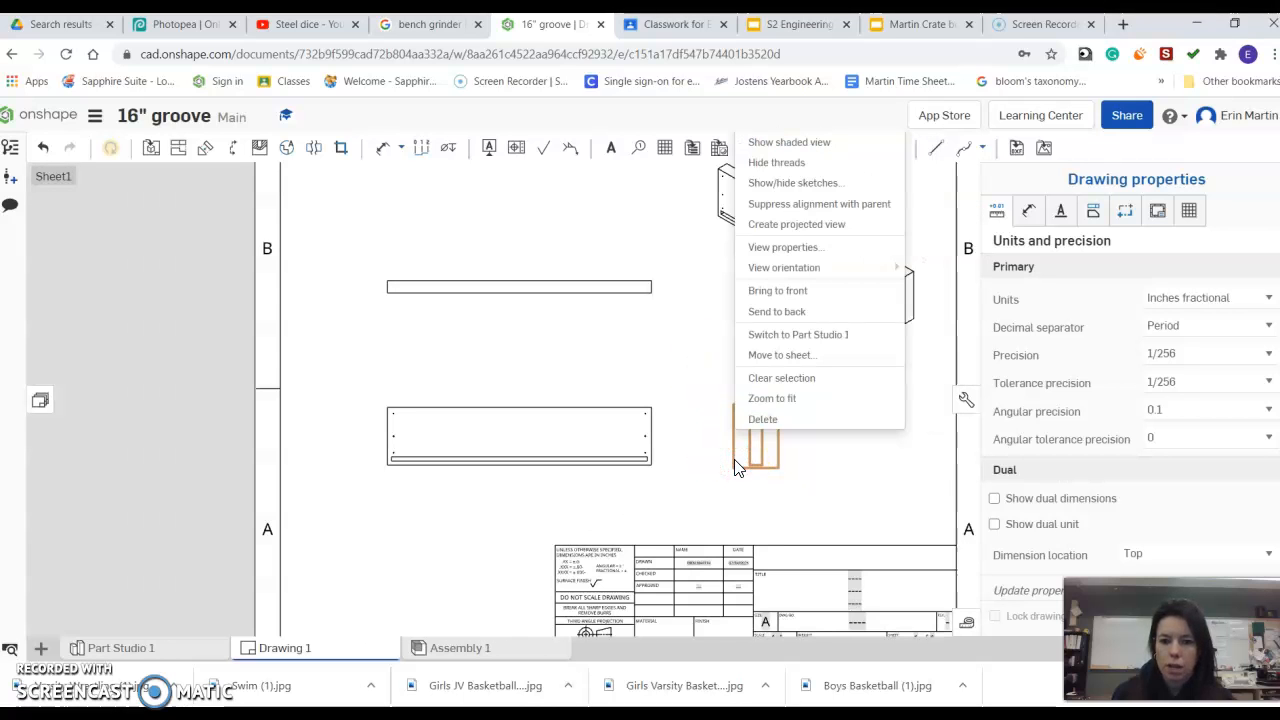
left_click(702, 418)
scroll(705, 427, "down", 5)
right_click(722, 426)
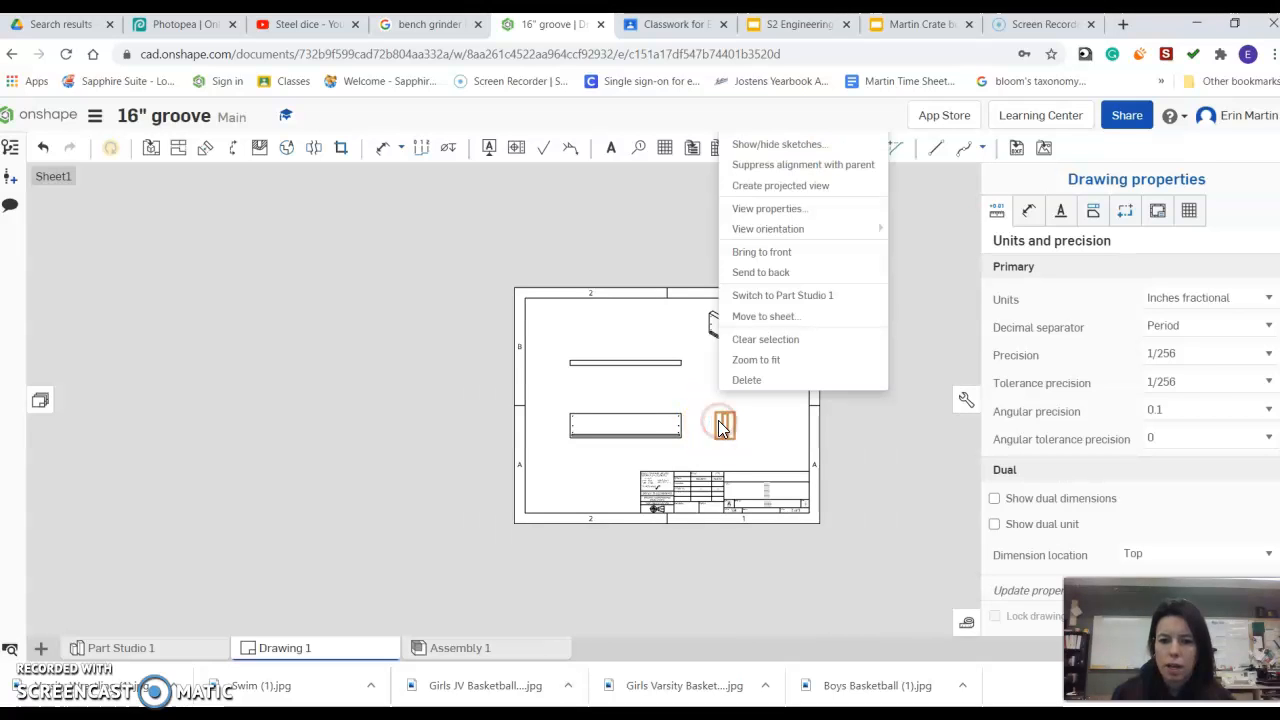
left_click(820, 146)
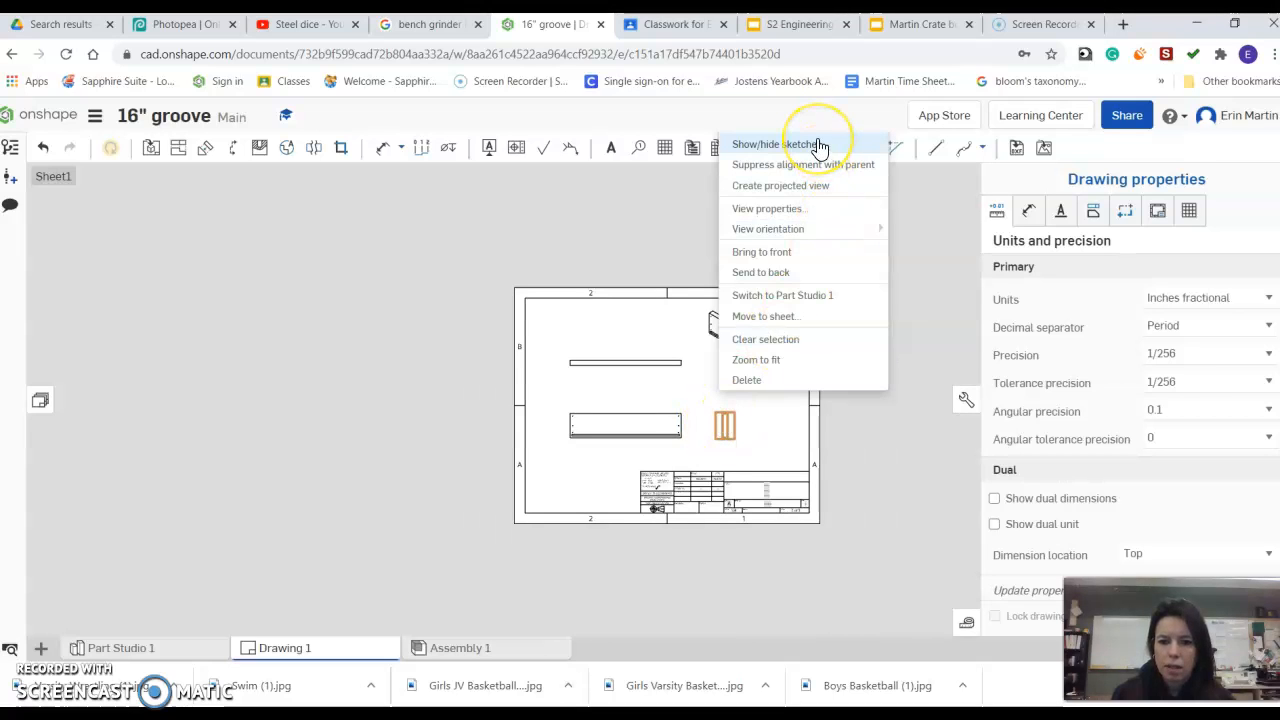
- Show the hidden lines in the board's top view
left_click(648, 357)
right_click(643, 362)
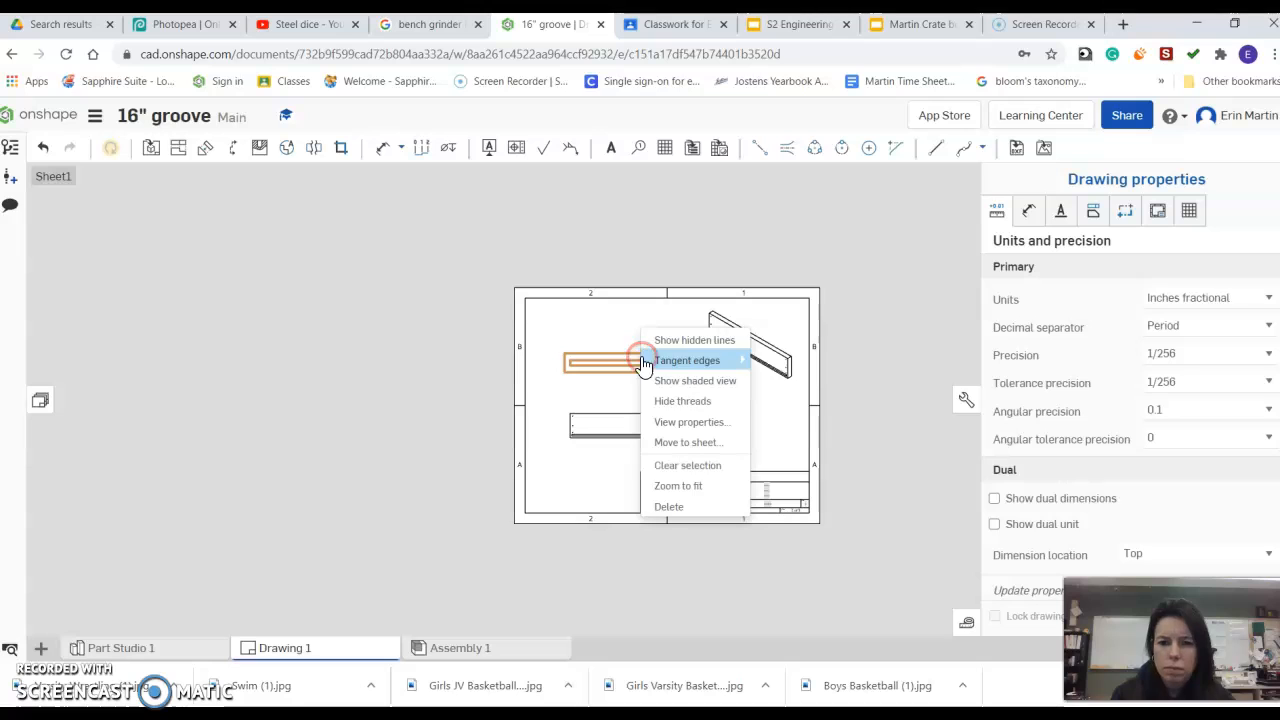
left_click(594, 341)
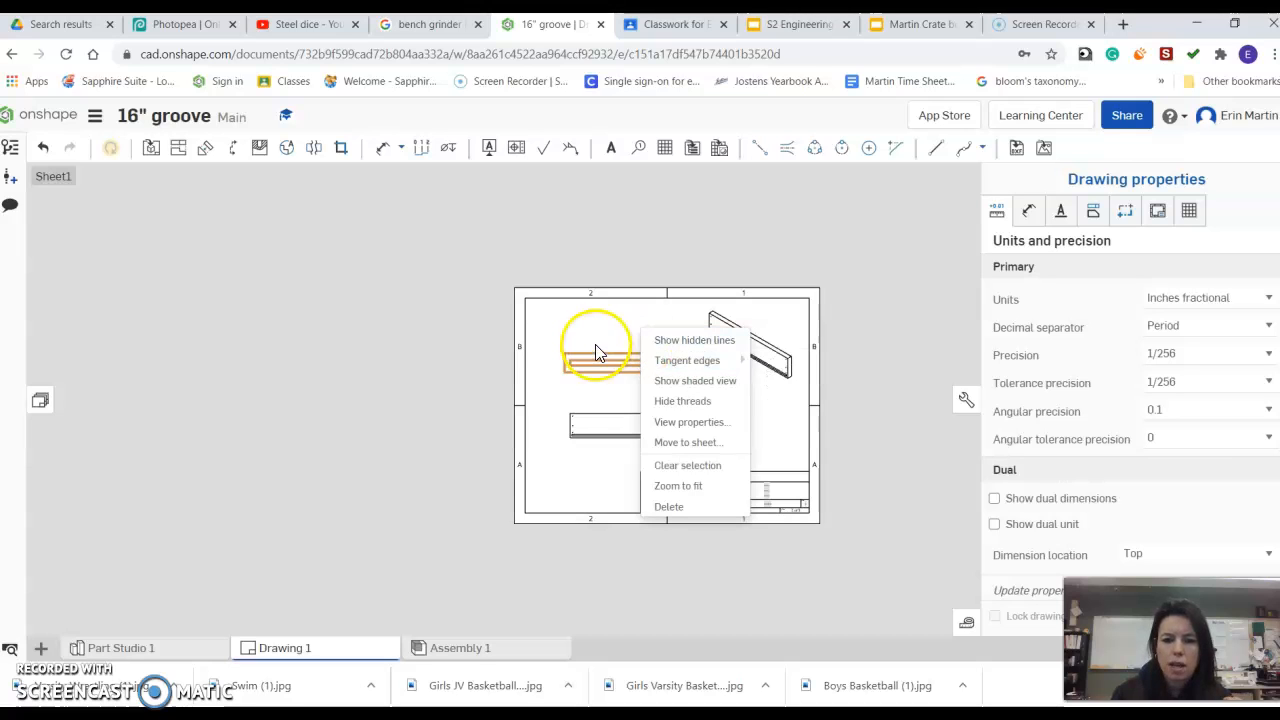
right_click(634, 362)
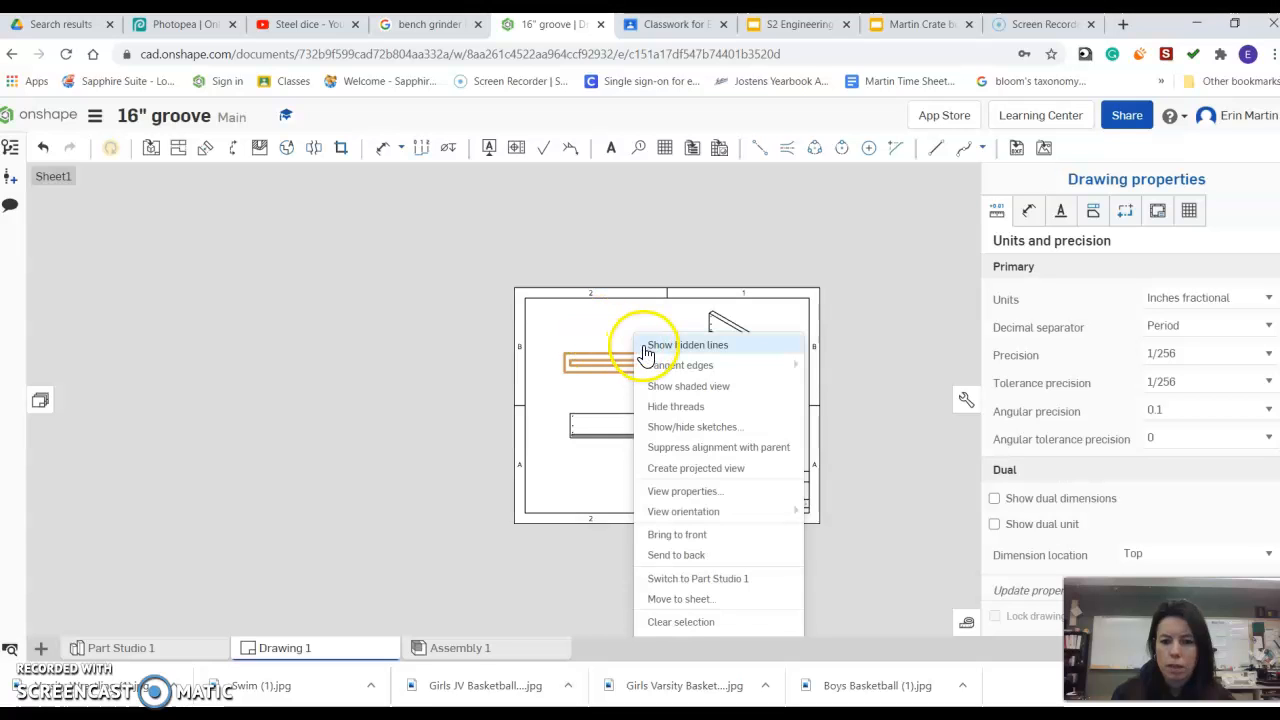
left_click(647, 349)
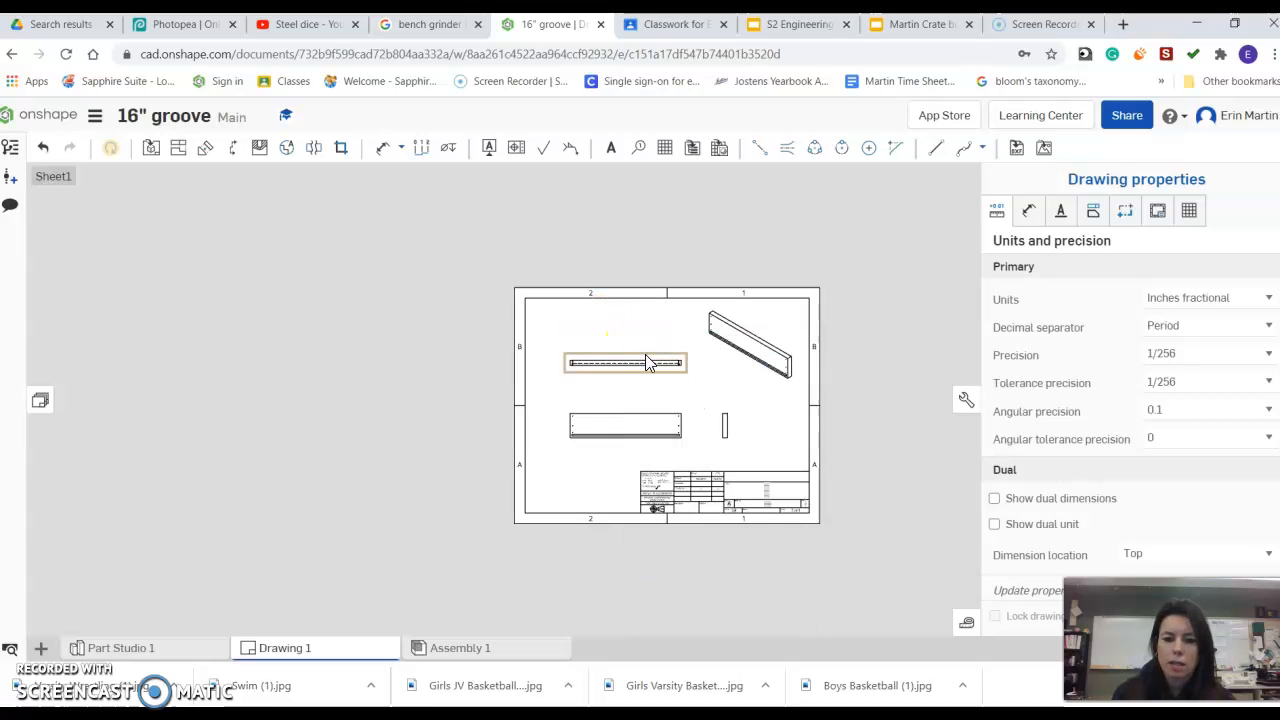
- Examine the hidden lines of the holes and groove at both ends of the top view
scroll(645, 364, "up", 3)
scroll(631, 369, "up", 2)
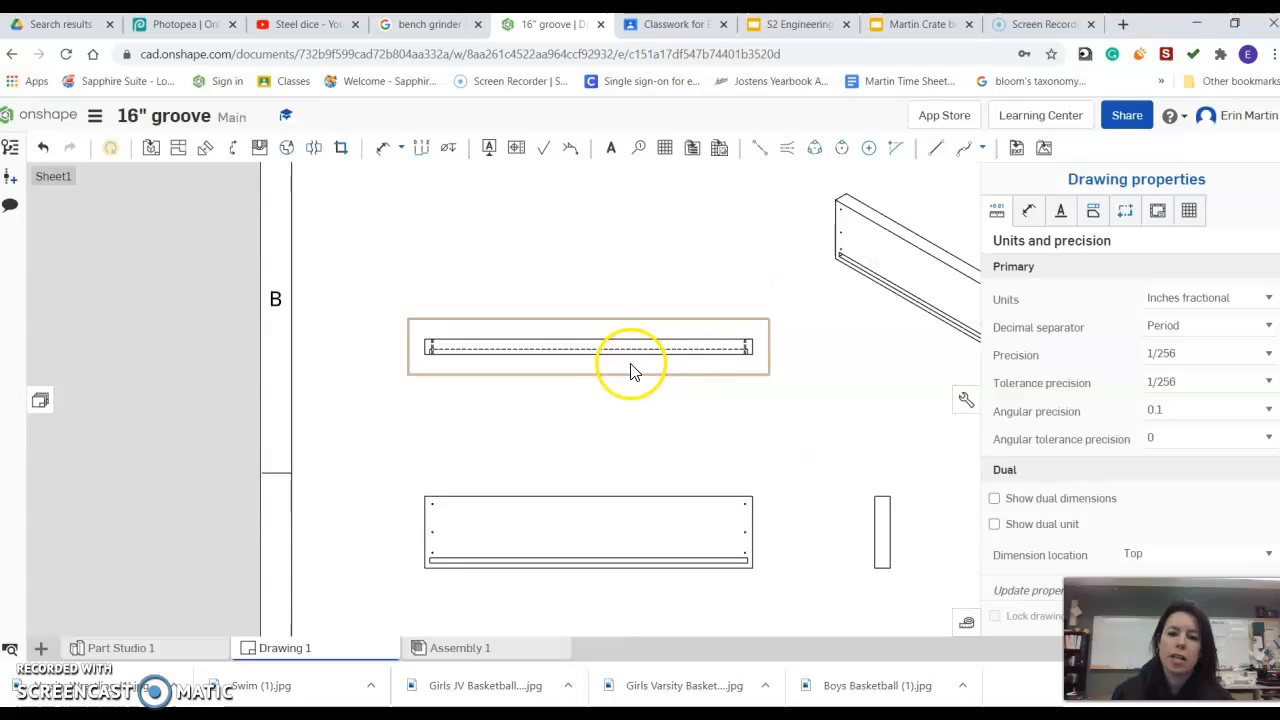
scroll(631, 369, "up", 2)
scroll(776, 358, "up", 3)
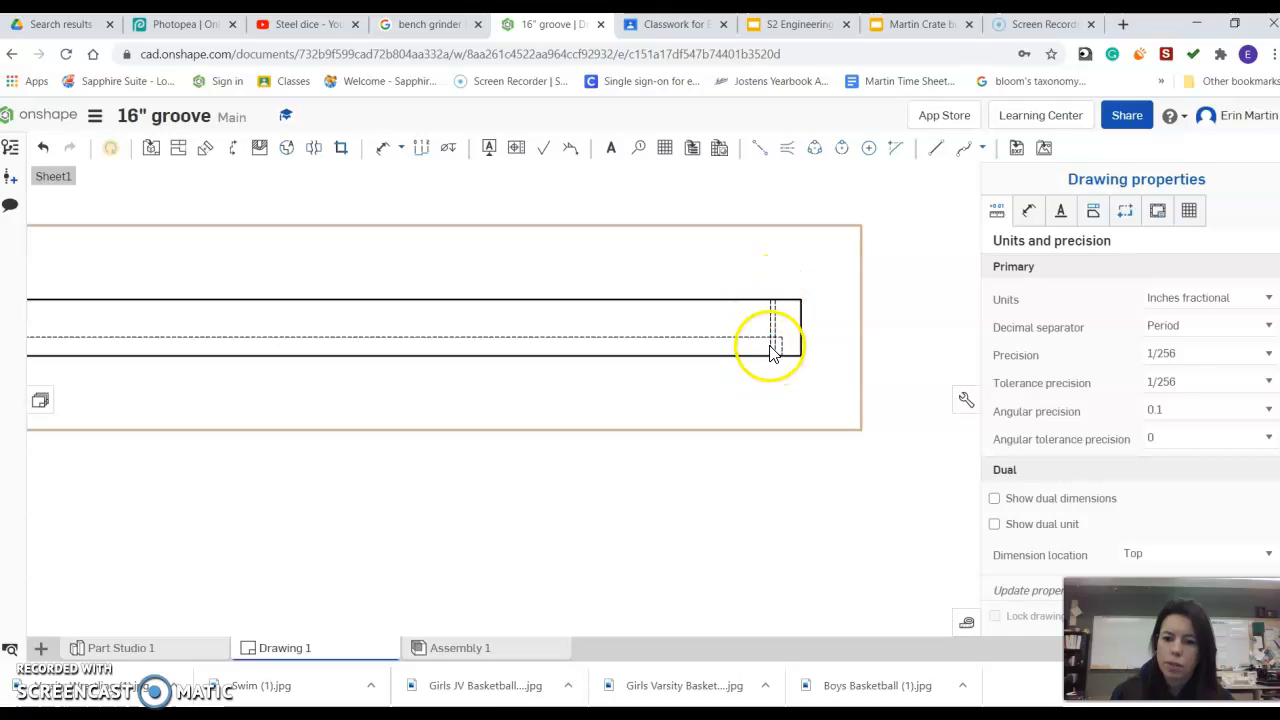
scroll(690, 343, "down", 3)
scroll(243, 349, "up", 3)
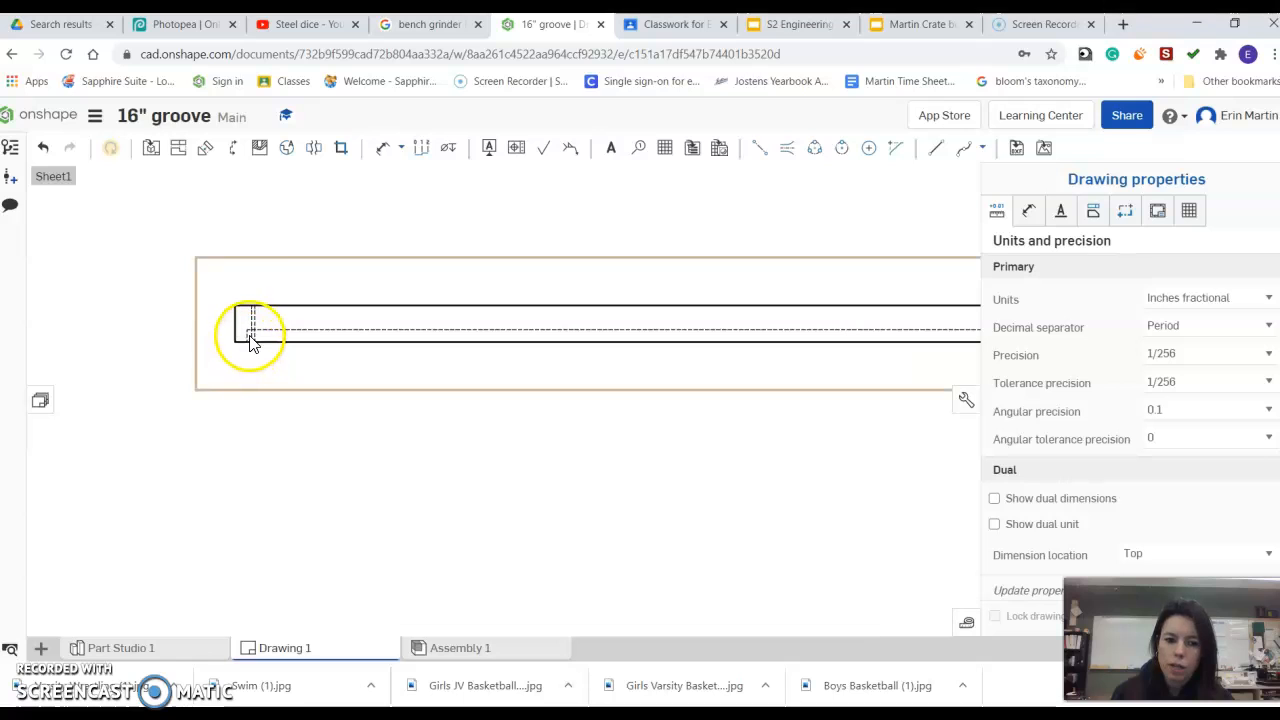
scroll(251, 330, "down", 5)
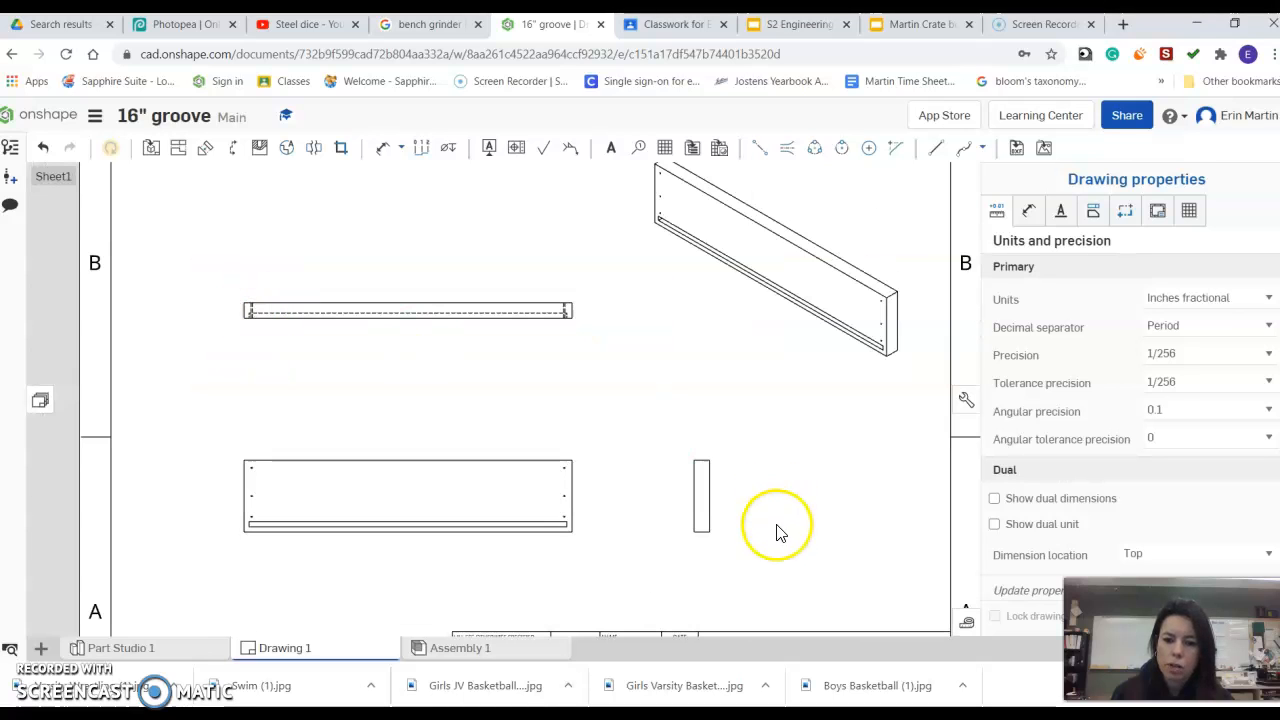
- Show the hidden lines in the board's right side view
right_click(724, 535)
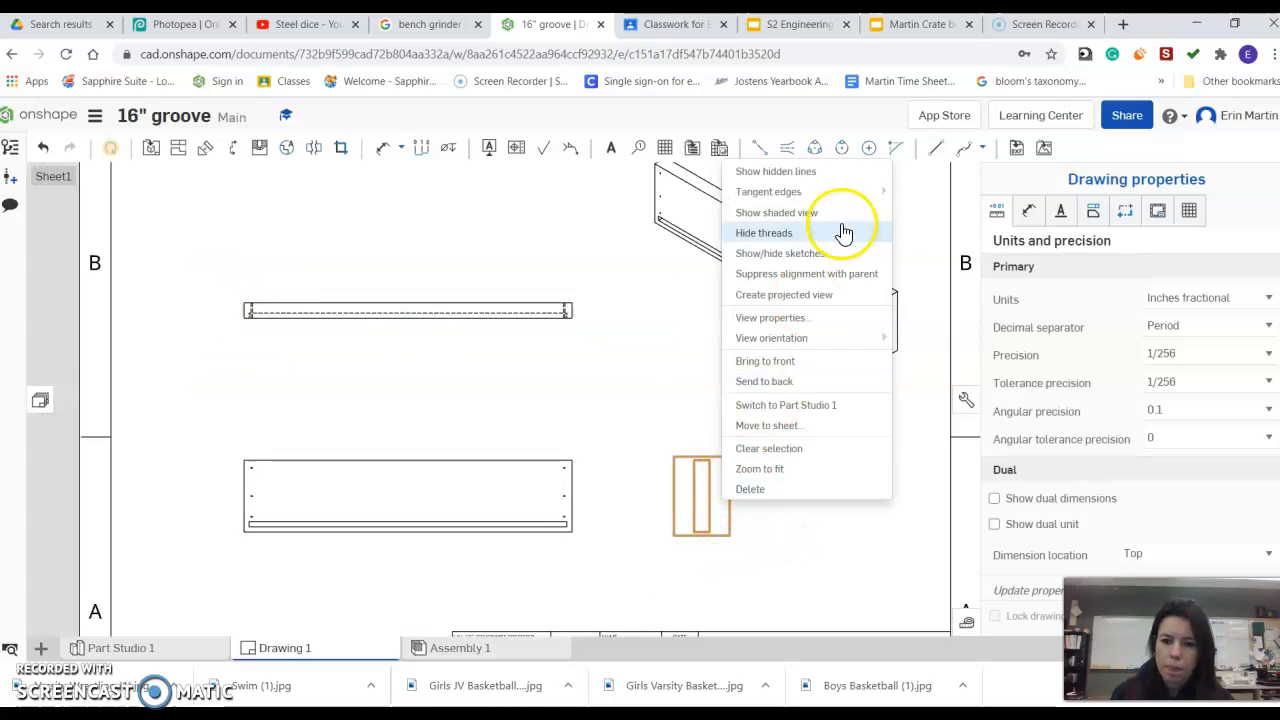
left_click(776, 171)
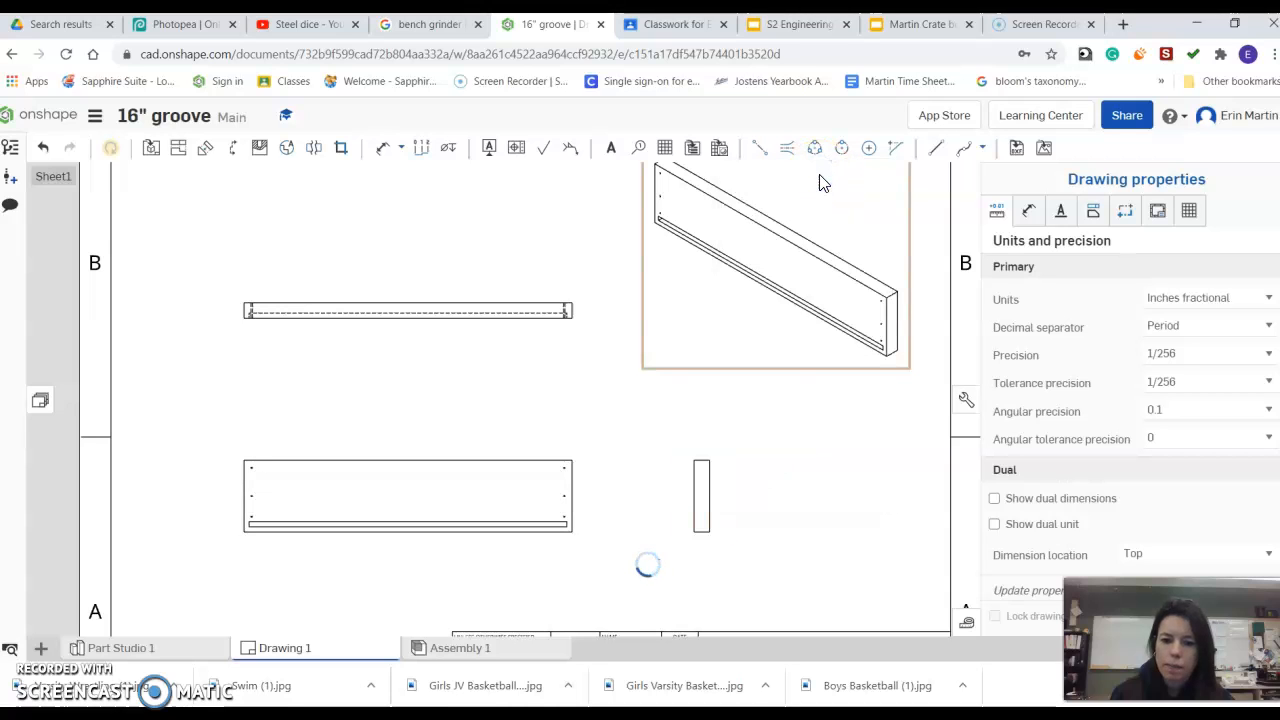
scroll(696, 535, "up", 2)
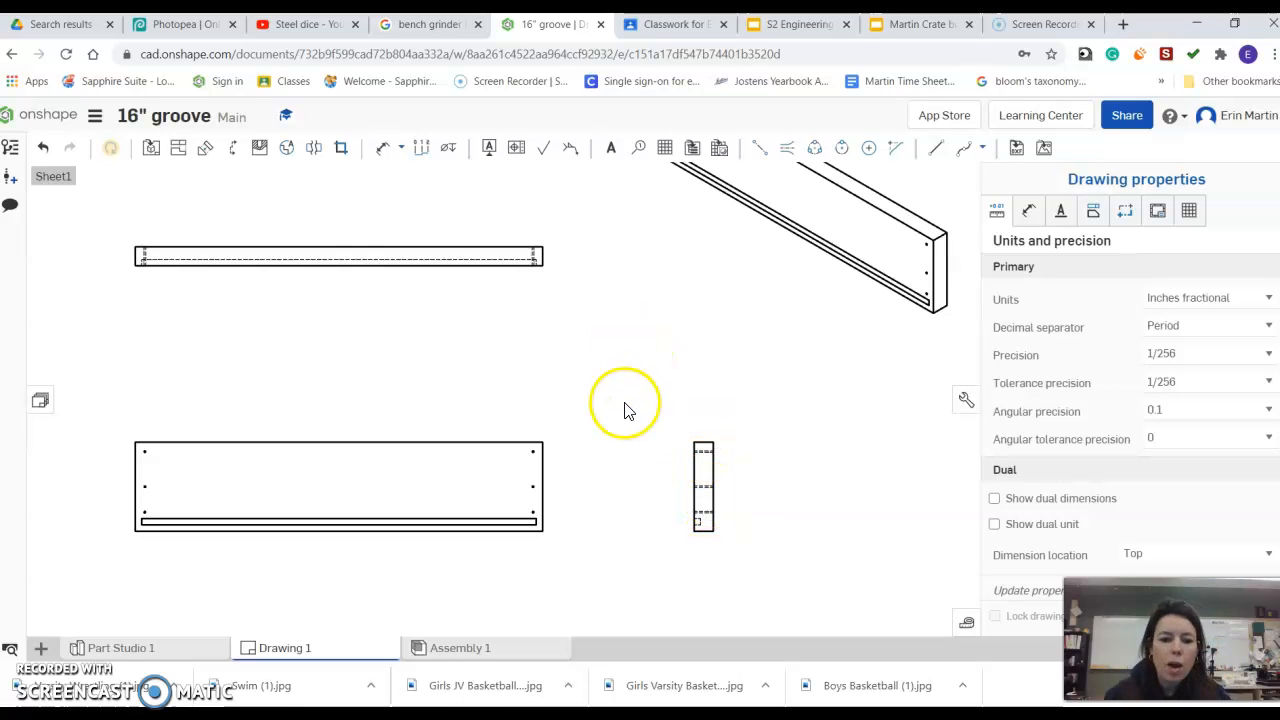
scroll(471, 354, "down", 3)
scroll(466, 349, "up", 2)
scroll(390, 310, "up", 1)
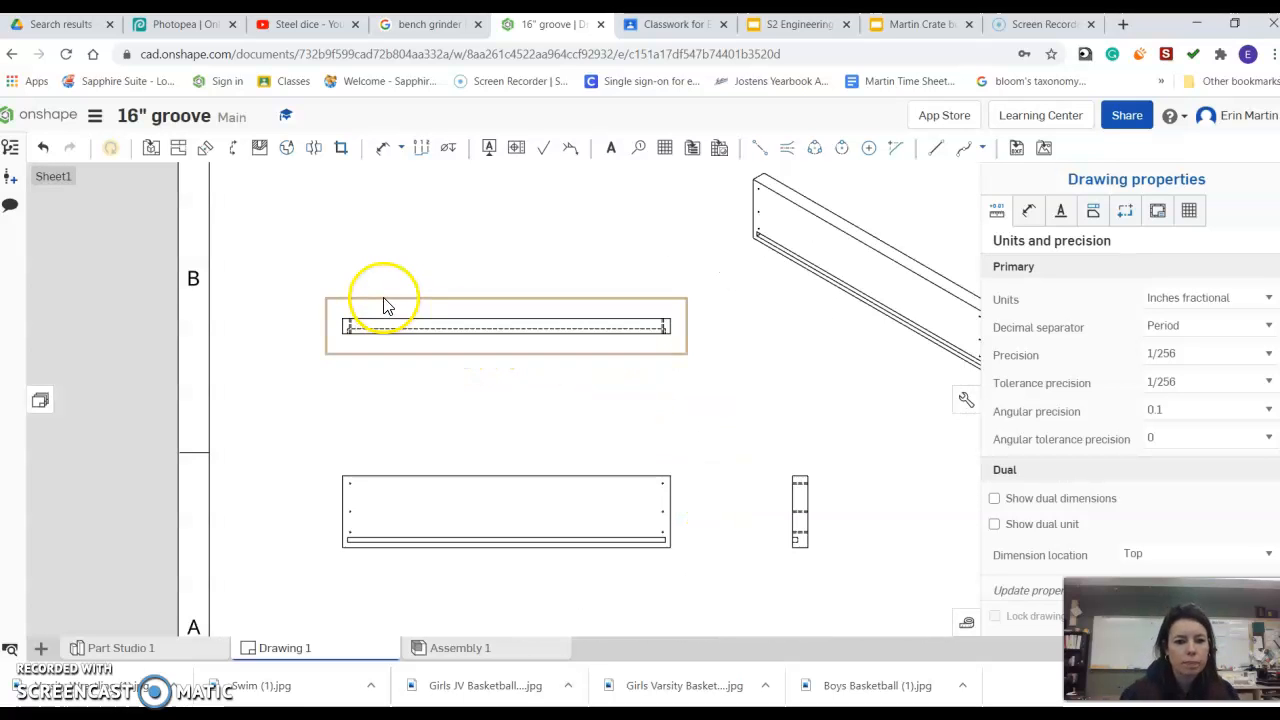
- Dimension the board's overall length in the front view, placing the dimension above the board
left_click(383, 148)
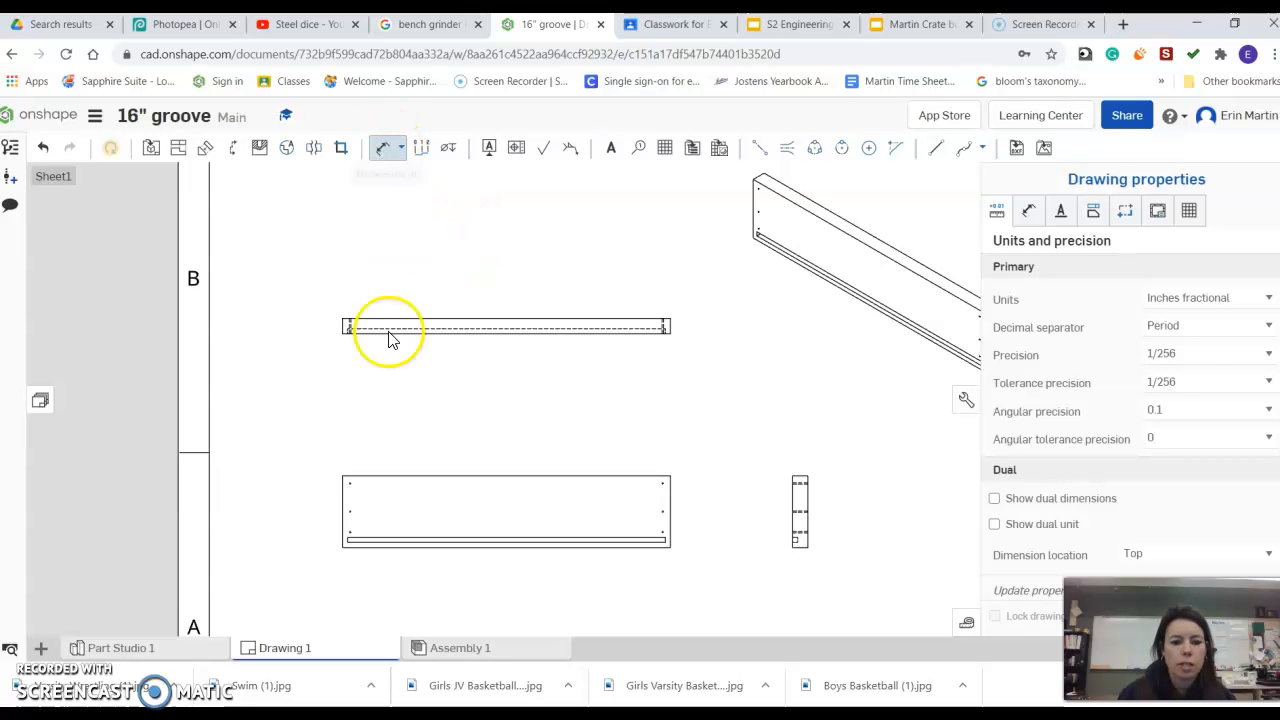
scroll(354, 411, "up", 2)
left_click(372, 507)
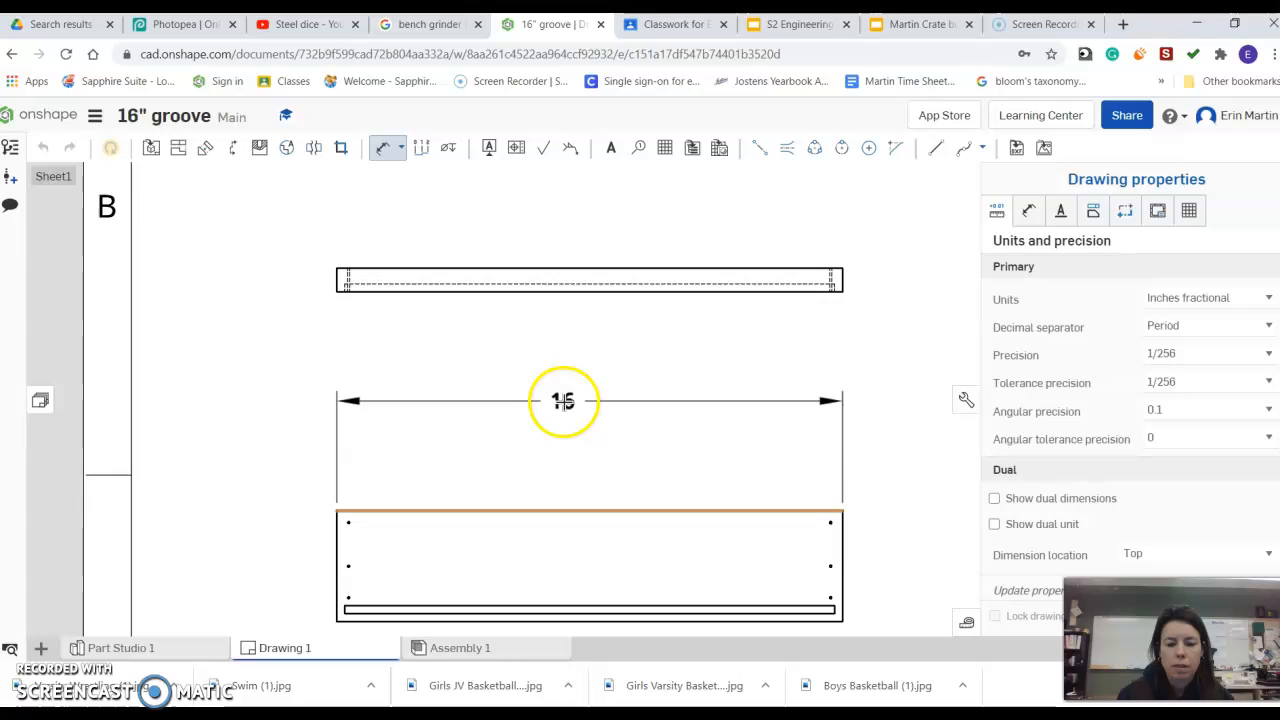
left_click(580, 416)
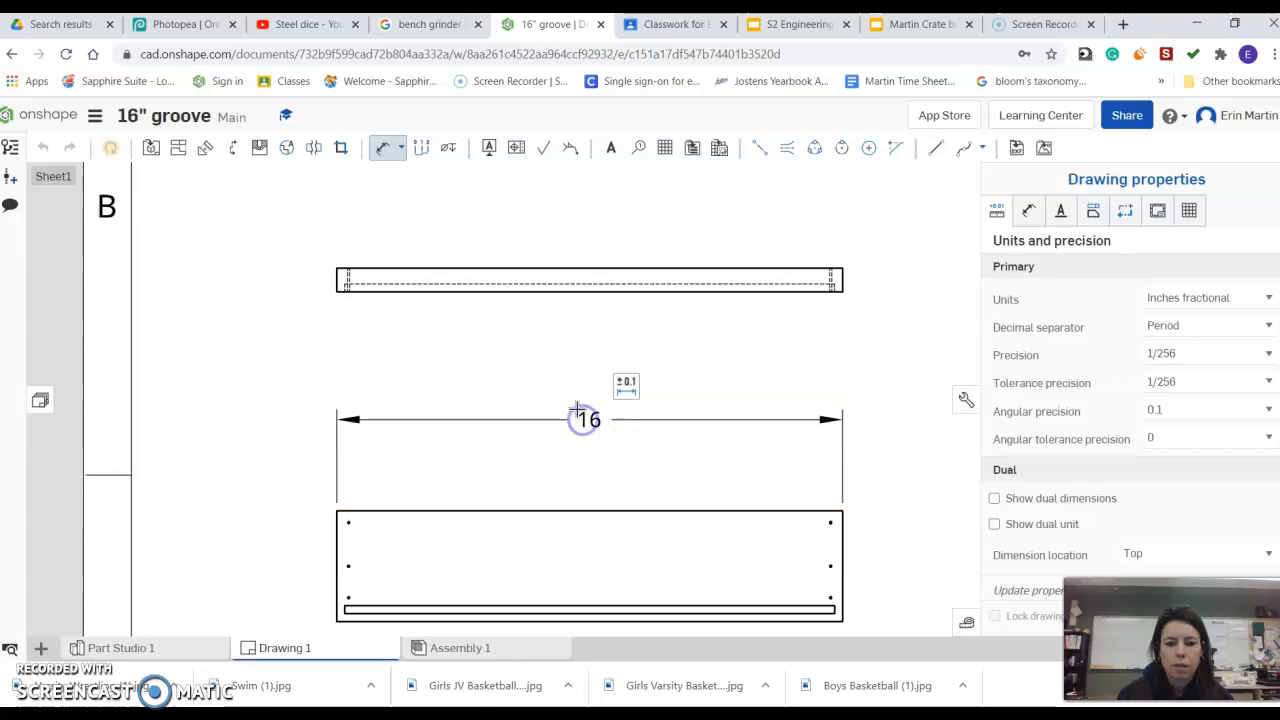
scroll(440, 331, "down", 2)
- Dimension the groove's distance from the board's bottom edge and the groove's width, placing both beside the front view's left end
scroll(314, 503, "up", 5)
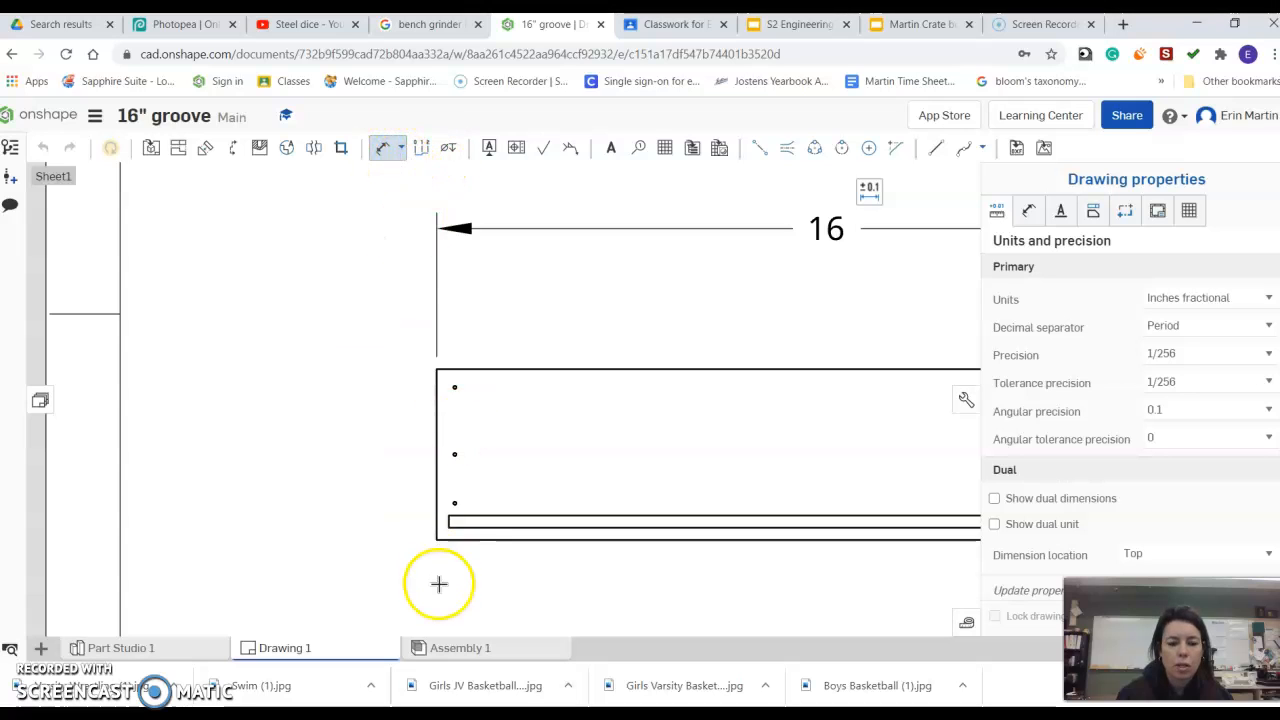
scroll(445, 570, "up", 3)
left_click(470, 517)
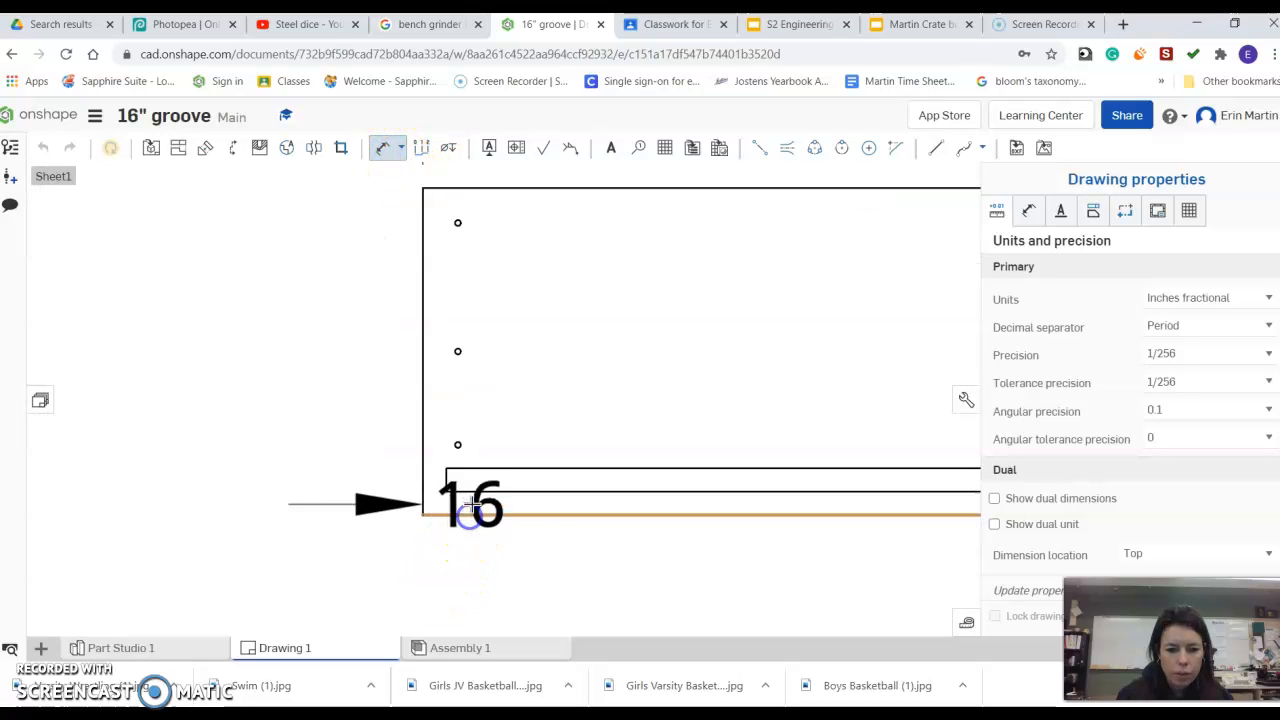
left_click(473, 490)
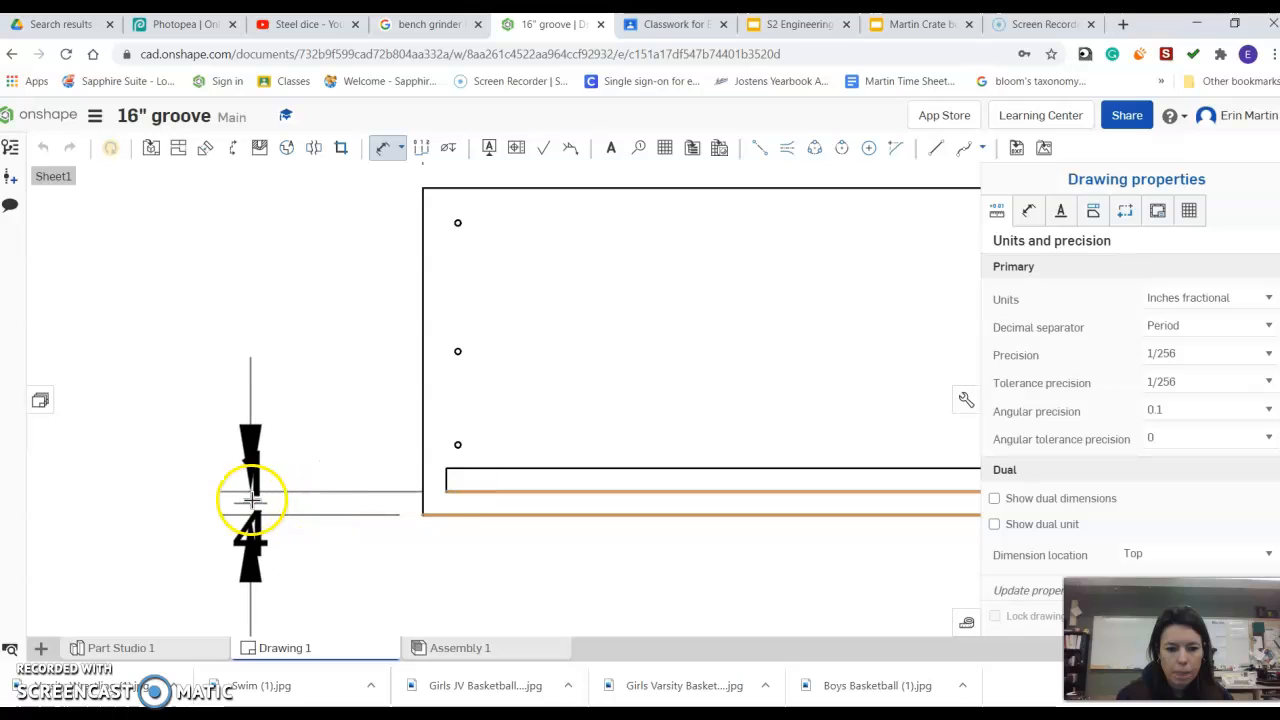
left_click(251, 500)
left_click(457, 490)
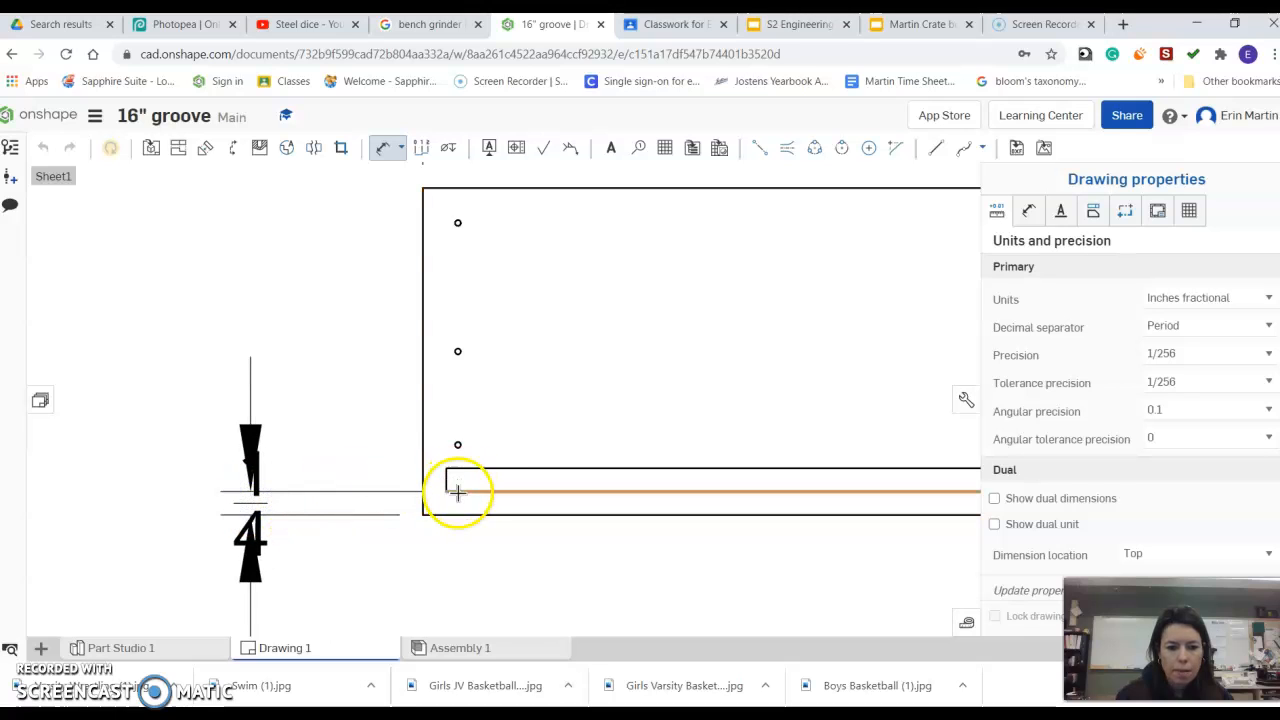
left_click(457, 467)
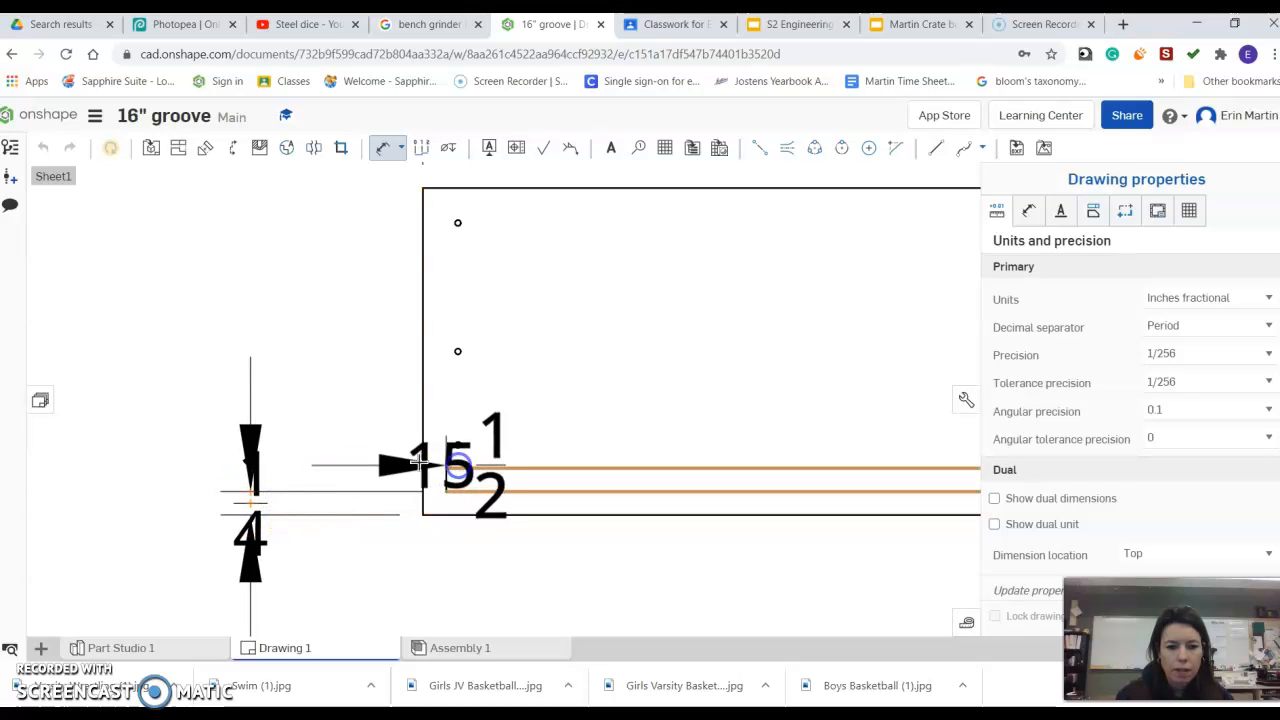
left_click(293, 420)
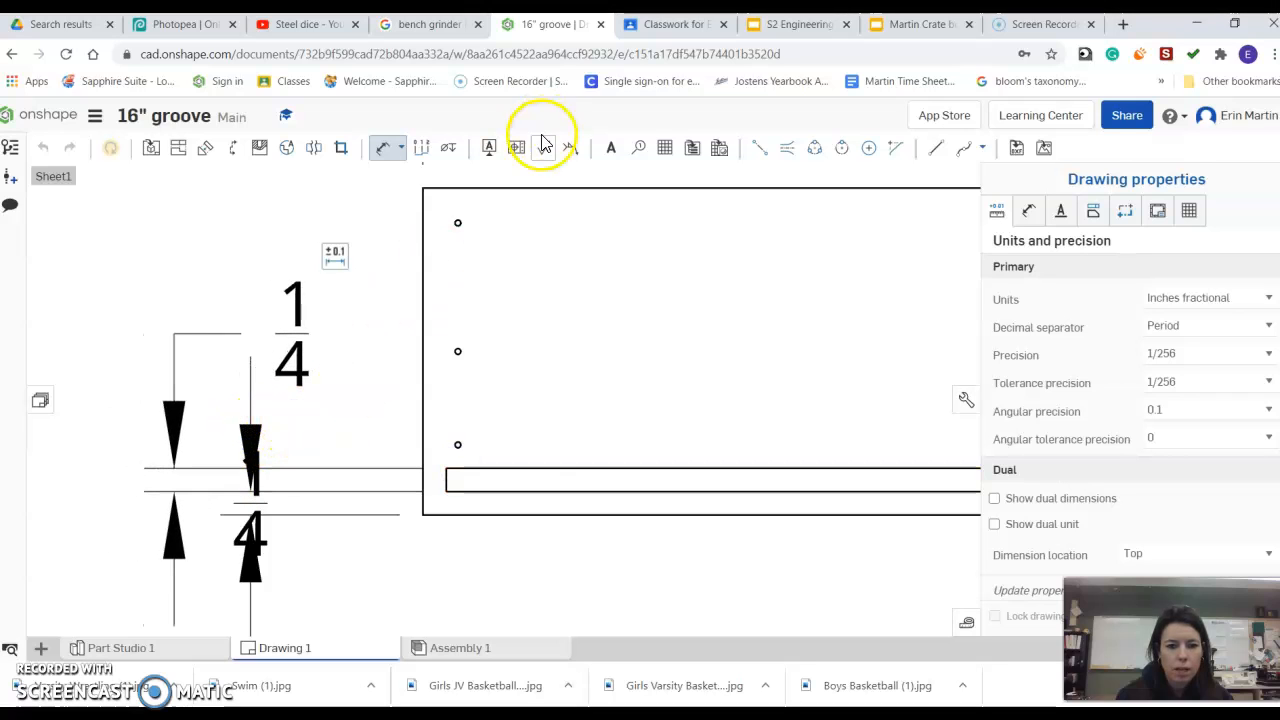
- Dimension the gap between the board's left end and the groove's left end, placing it below the front view
scroll(429, 537, "up", 2)
left_click(421, 484)
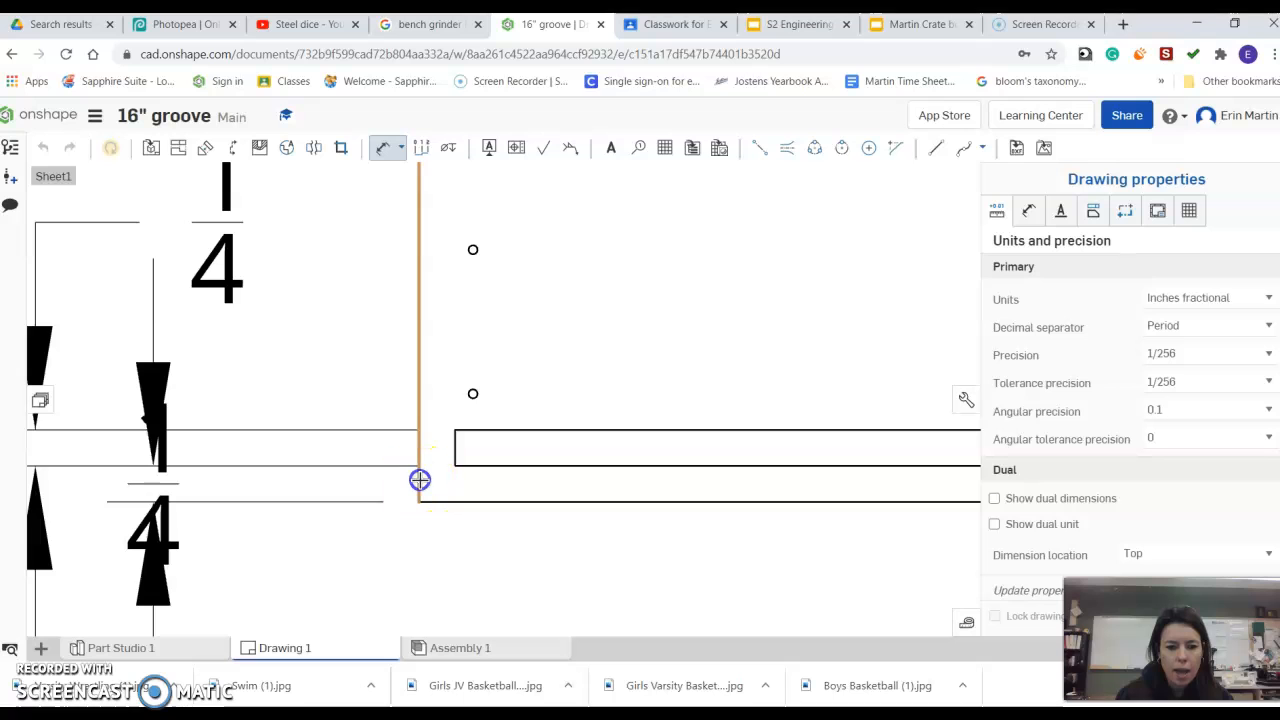
left_click(453, 457)
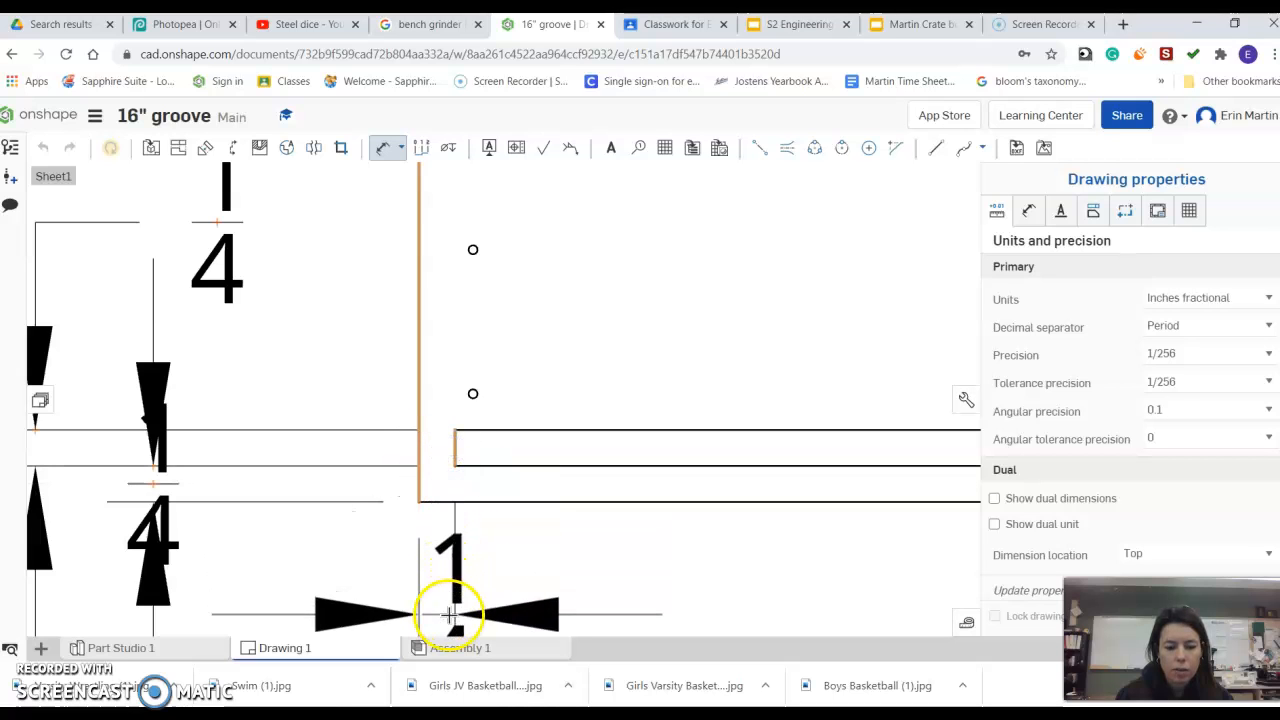
scroll(440, 600, "down", 3)
scroll(430, 562, "down", 3)
scroll(434, 590, "up", 3)
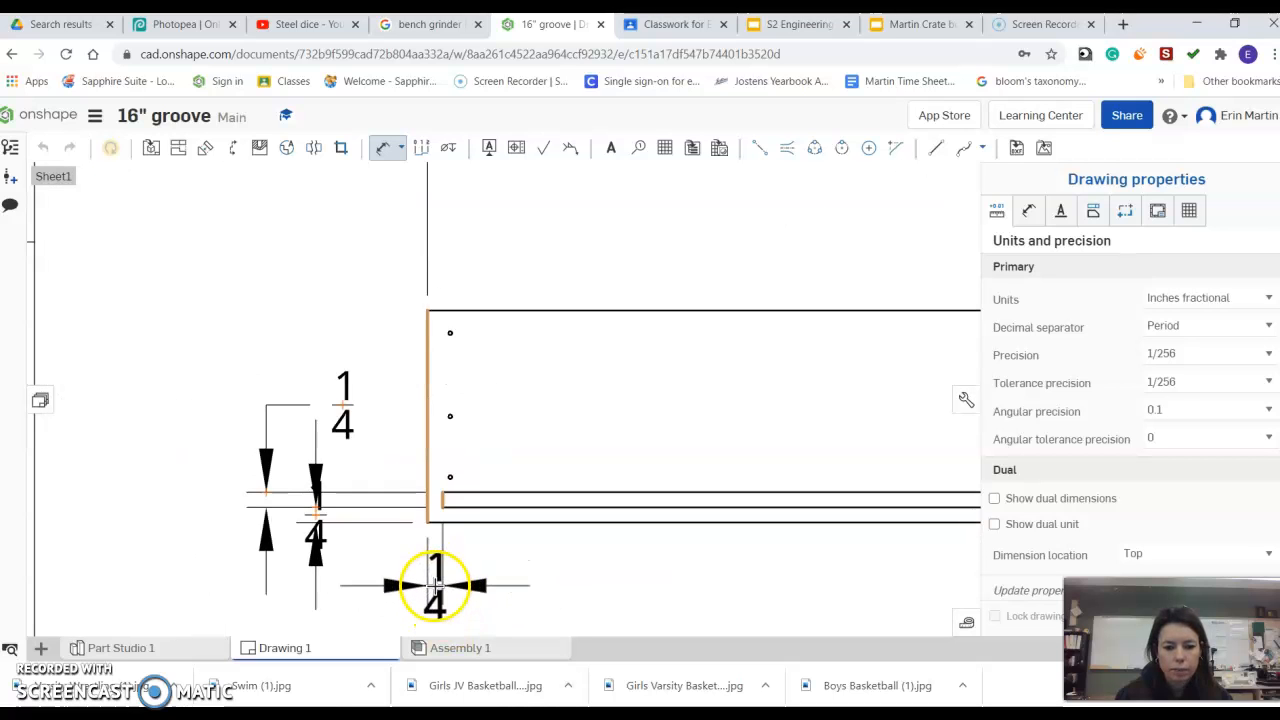
left_click(432, 590)
scroll(402, 535, "down", 5)
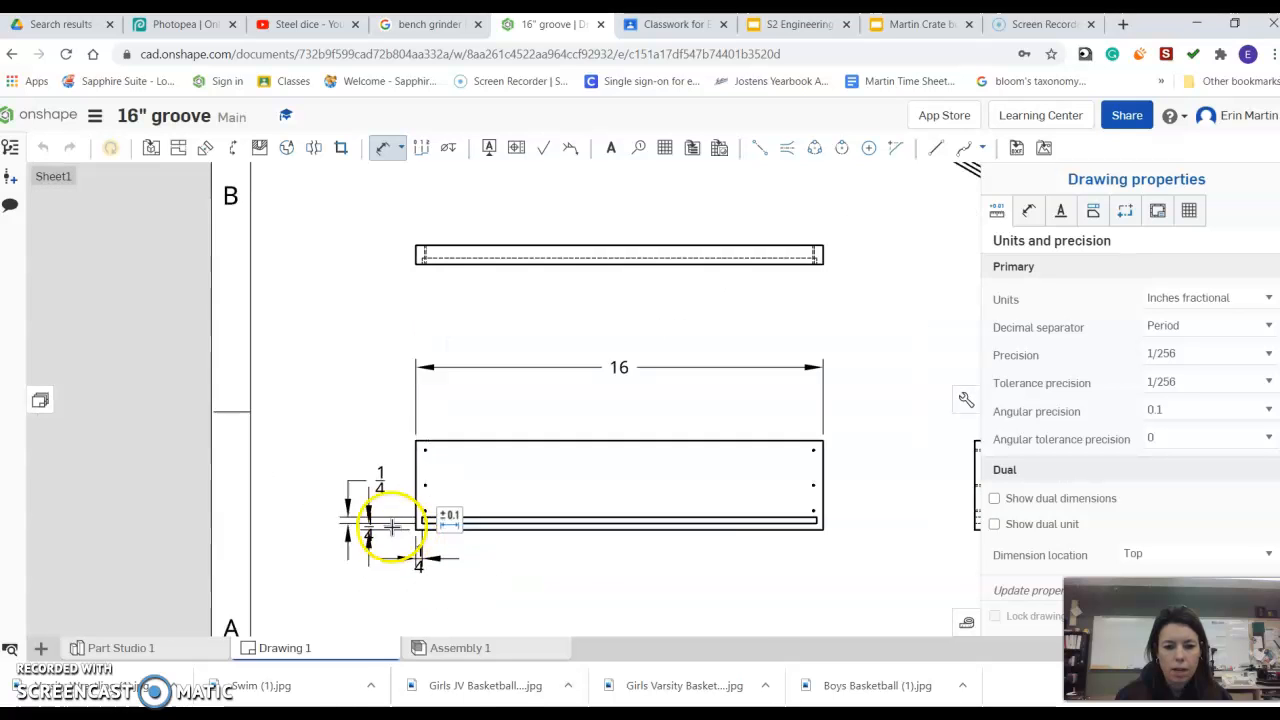
scroll(788, 518, "up", 5)
scroll(653, 427, "down", 3)
scroll(653, 427, "up", 4)
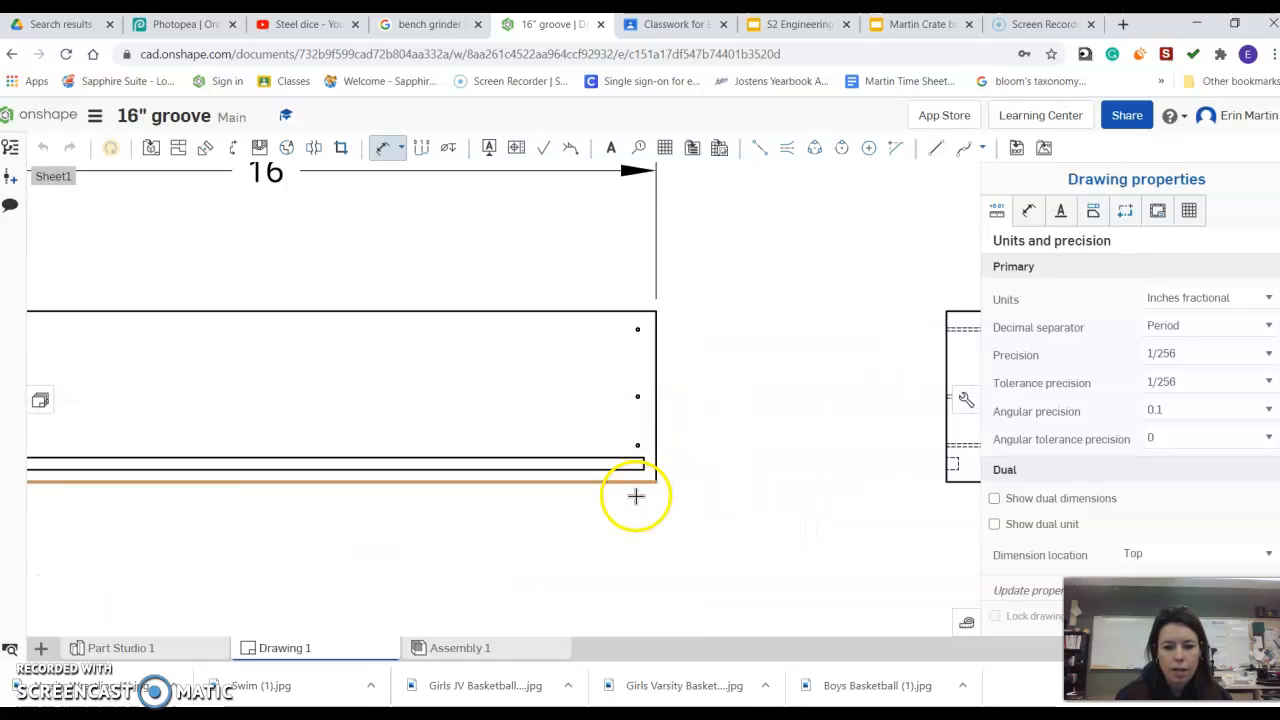
left_click(654, 445)
left_click(661, 515)
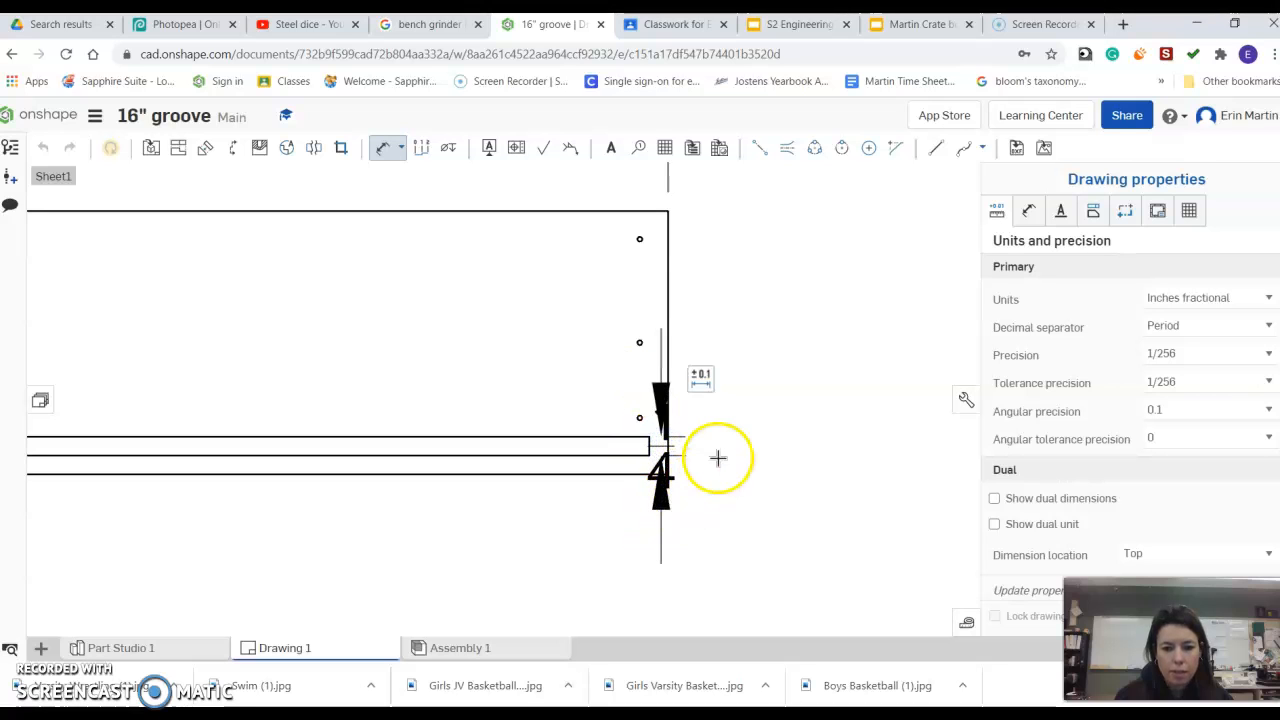
left_click(43, 148)
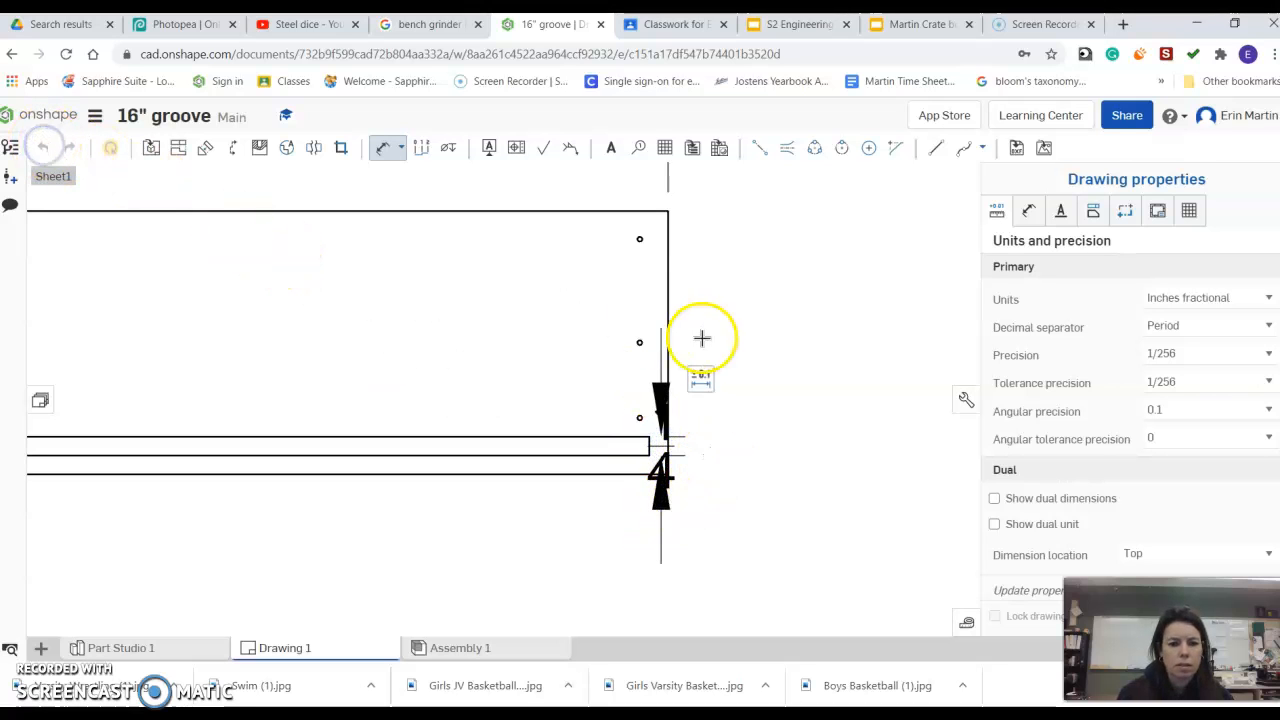
left_click(659, 413)
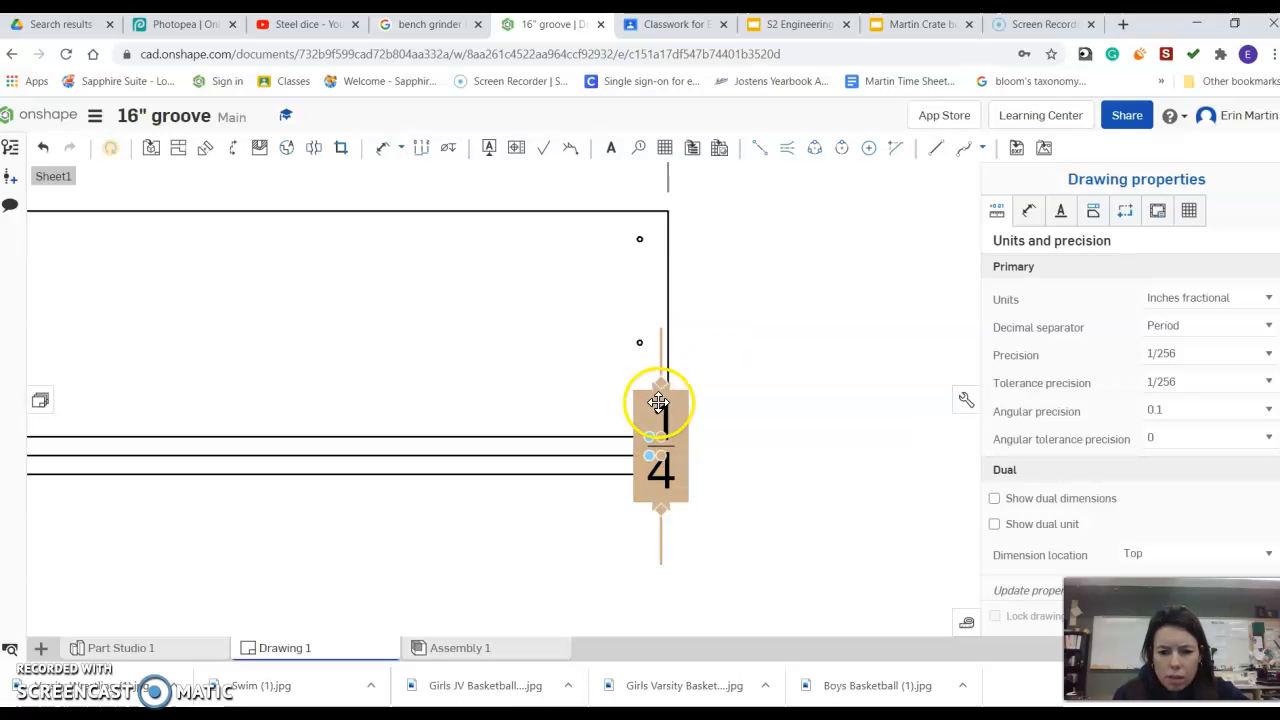
key("Delete")
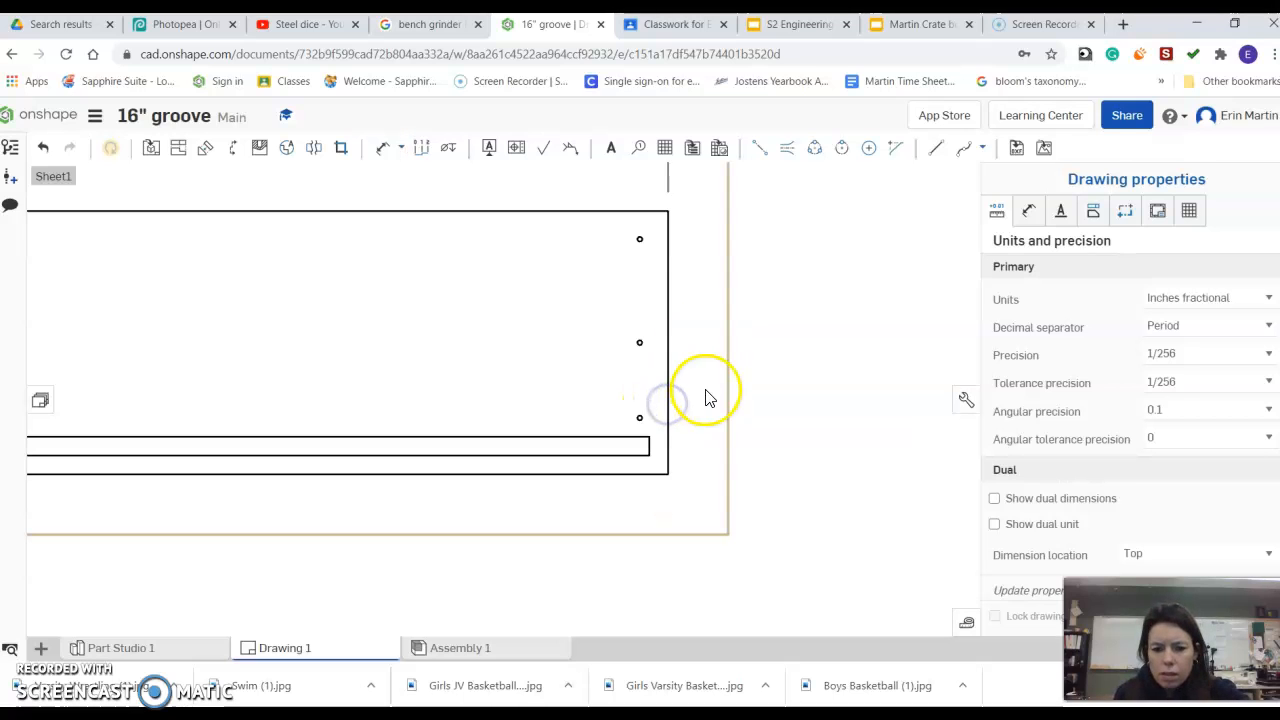
- Dimension the gap between the groove's right end and the board's right end, placing it below the front view
left_click(382, 148)
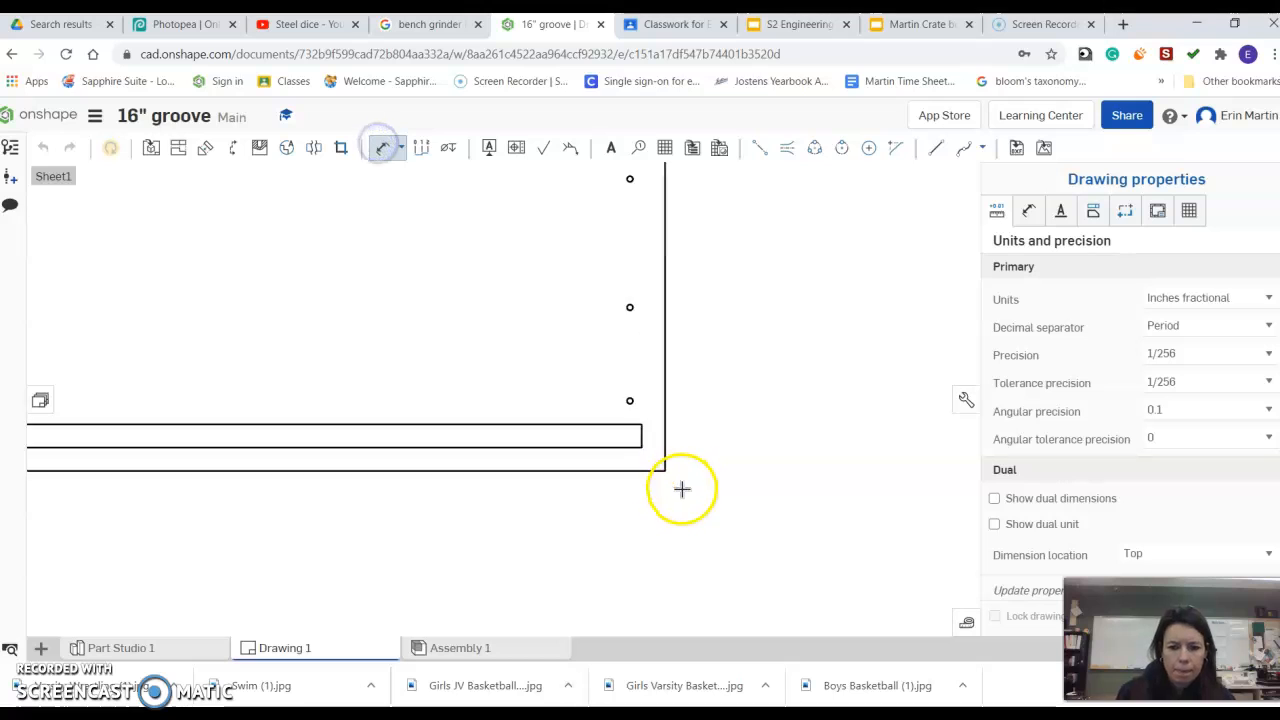
left_click(633, 426)
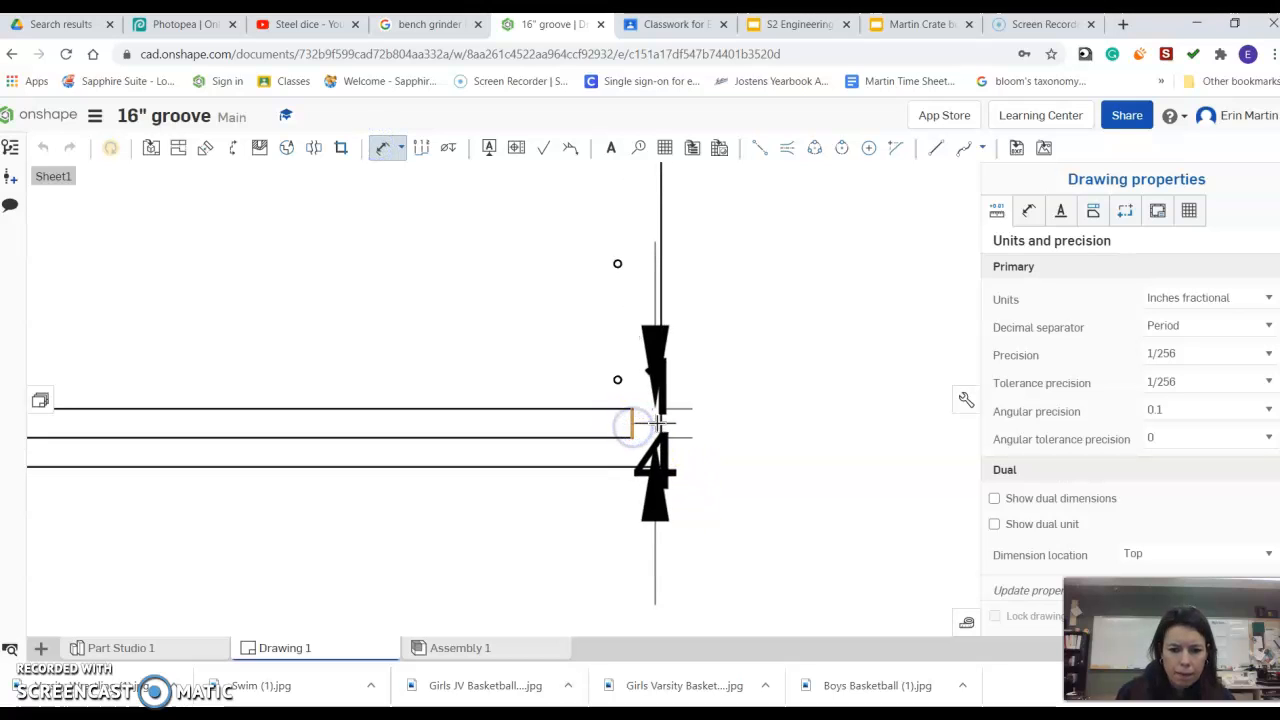
left_click(655, 462)
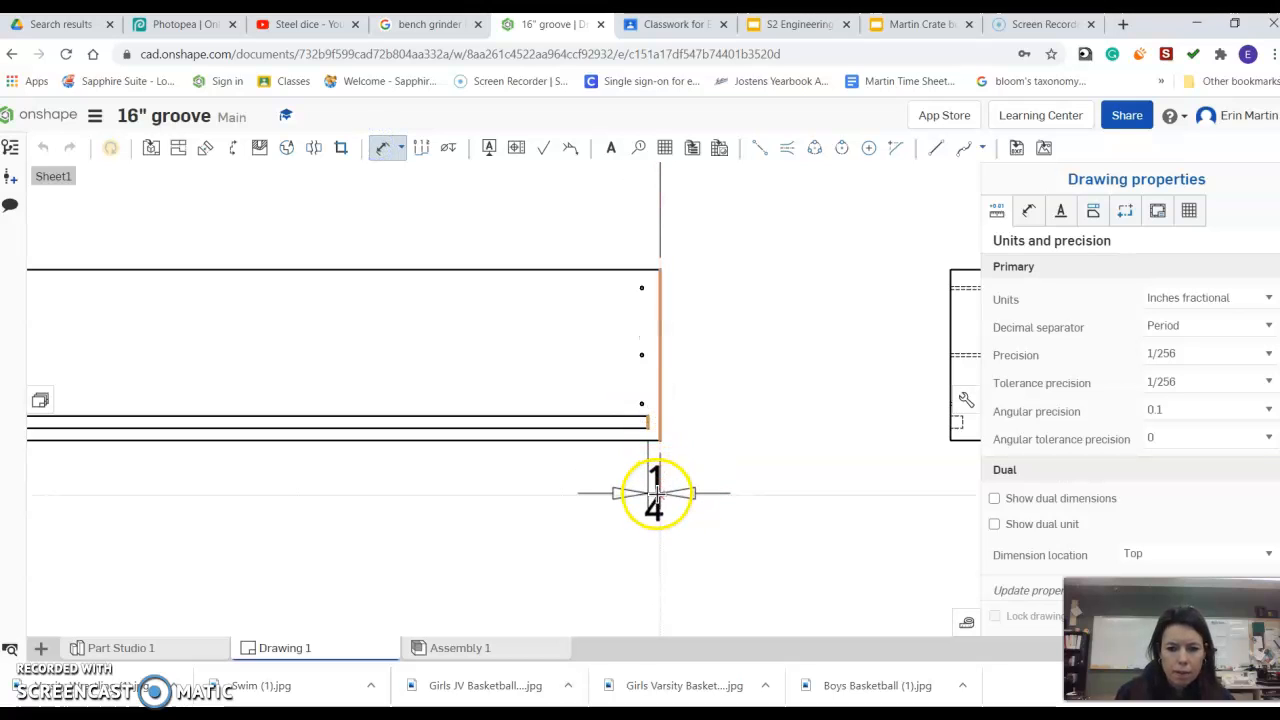
scroll(703, 460, "down", 5)
- Move the overlapping texts of the groove's offset dimensions in the front view outside their extension lines and arrows
scroll(385, 456, "up", 5)
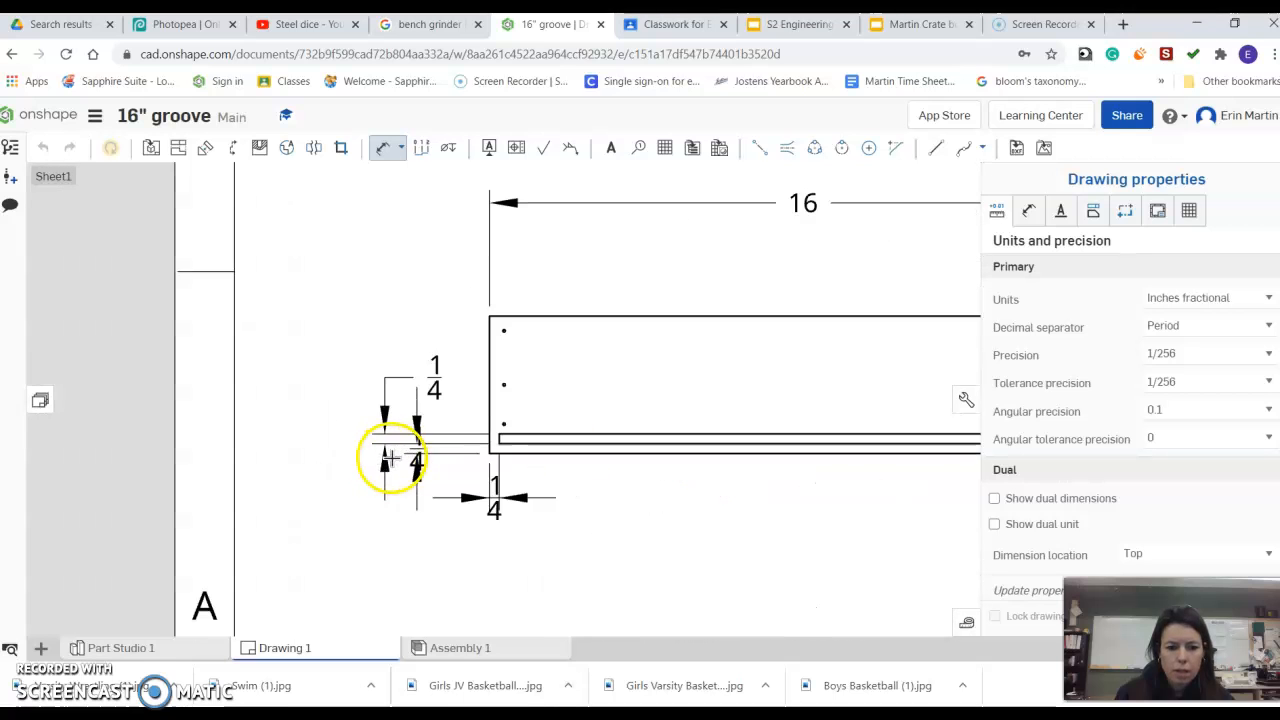
key("Escape")
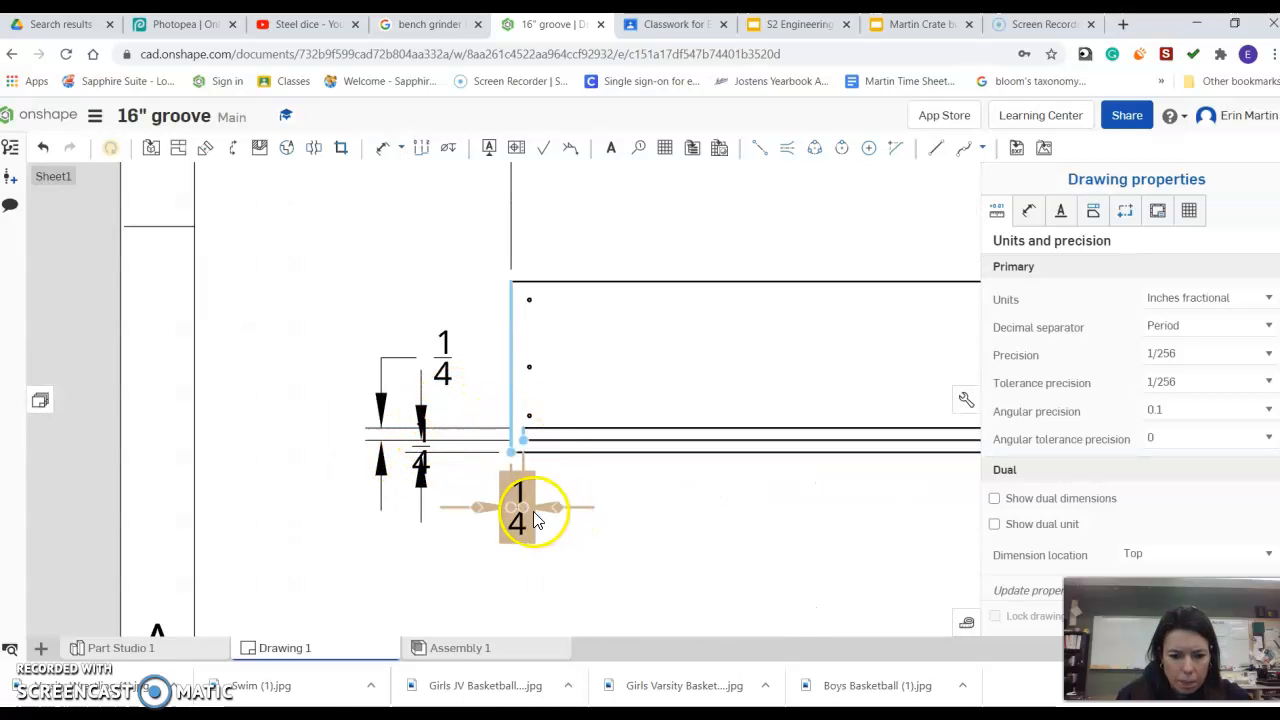
left_click_drag(527, 513, 571, 510)
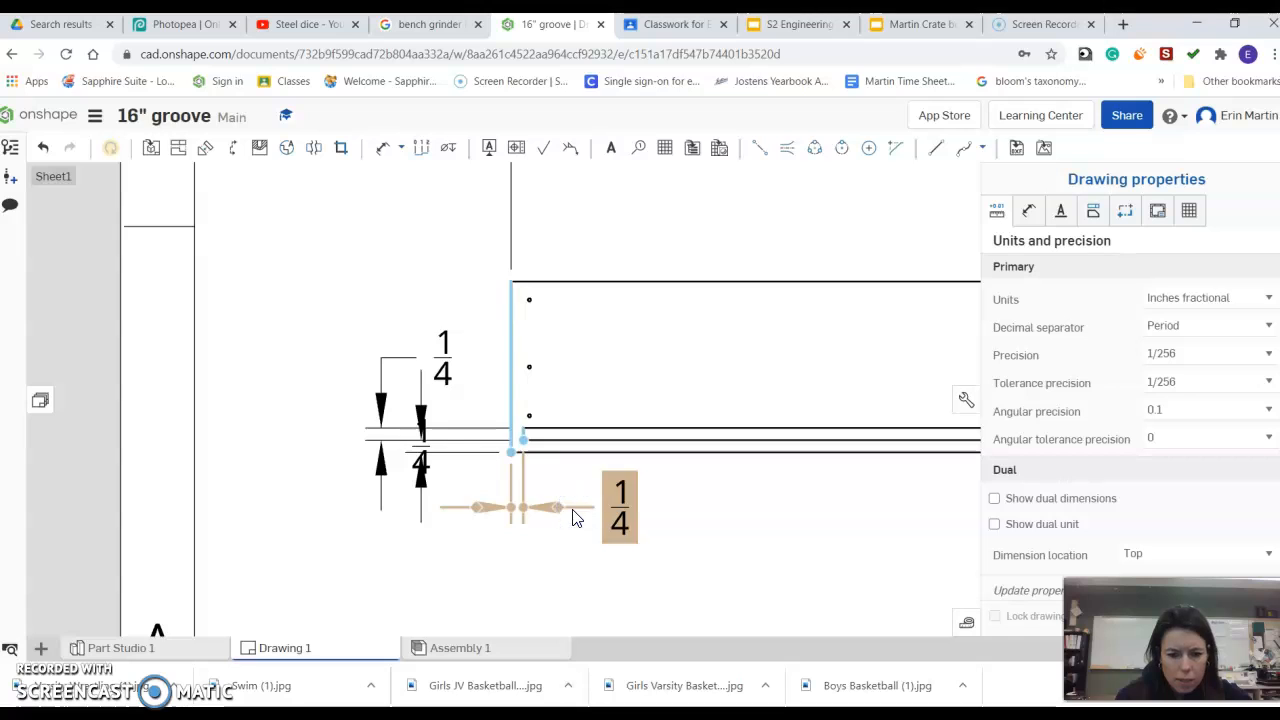
left_click(563, 567)
left_click_drag(423, 400, 375, 469)
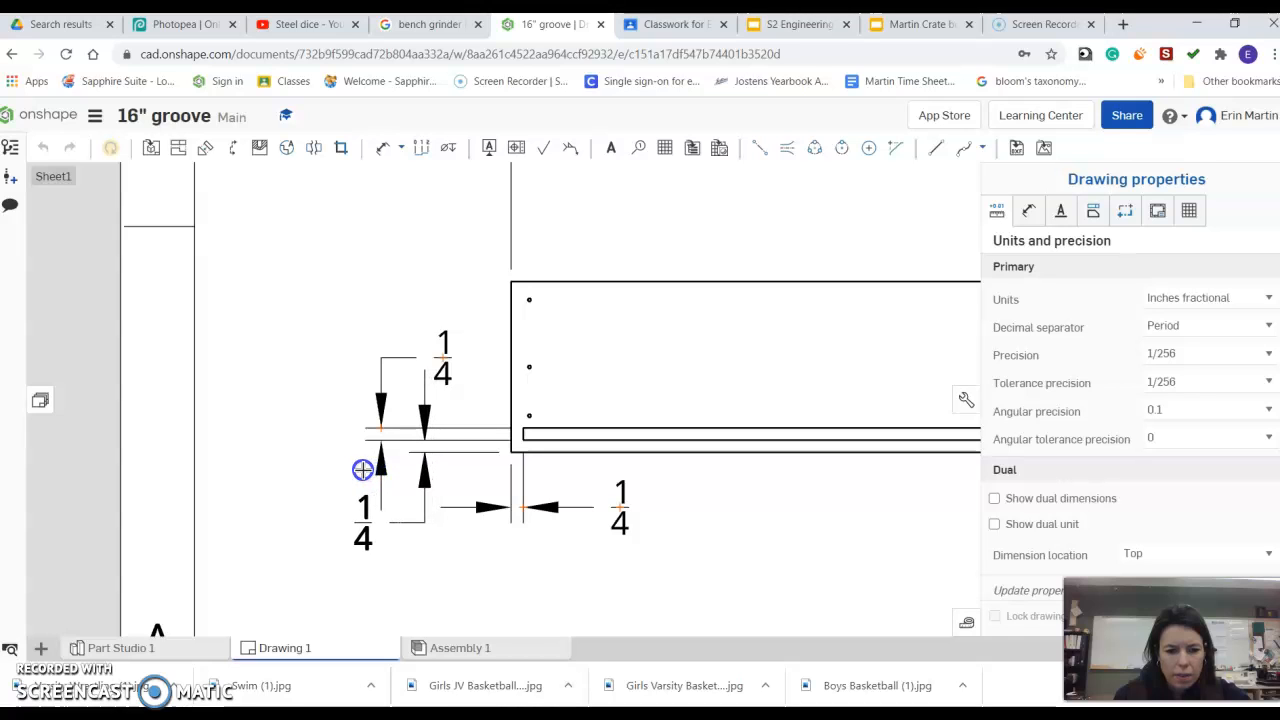
scroll(364, 477, "down", 3)
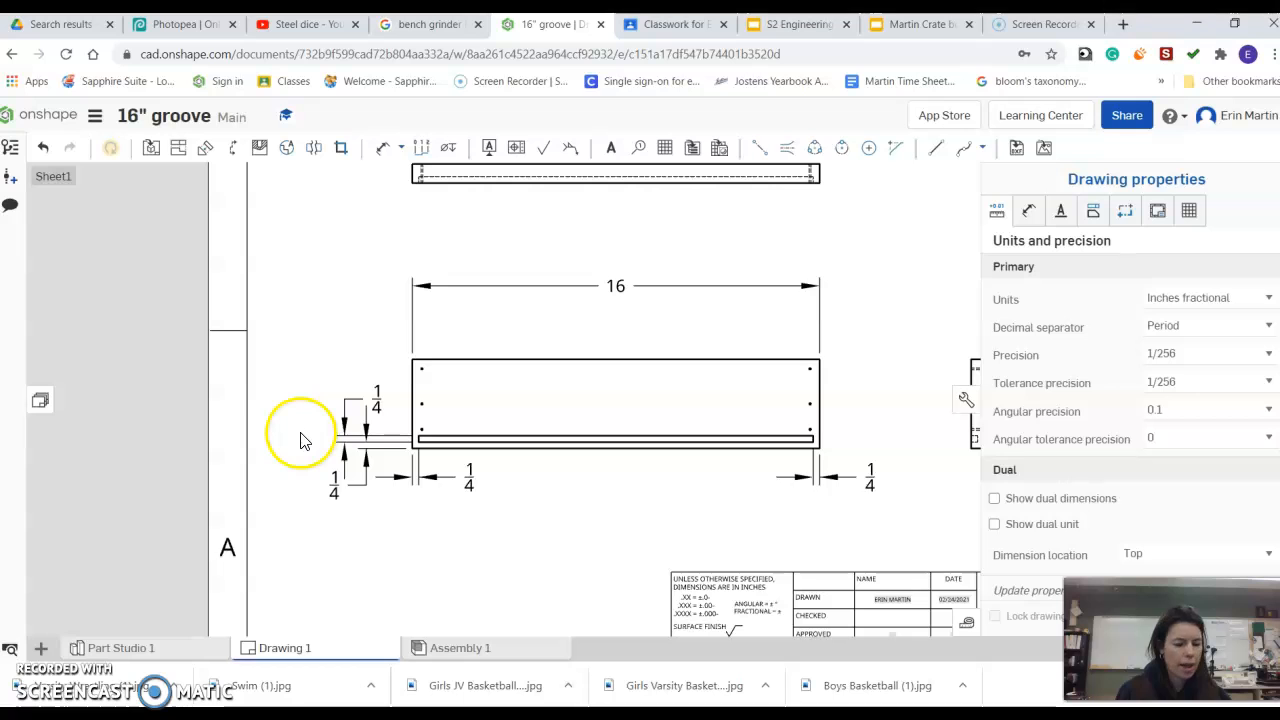
- Dimension the groove's depth on its hidden outline in the right side view, placing the dimension below the view
scroll(314, 437, "down", 2)
scroll(742, 446, "up", 8)
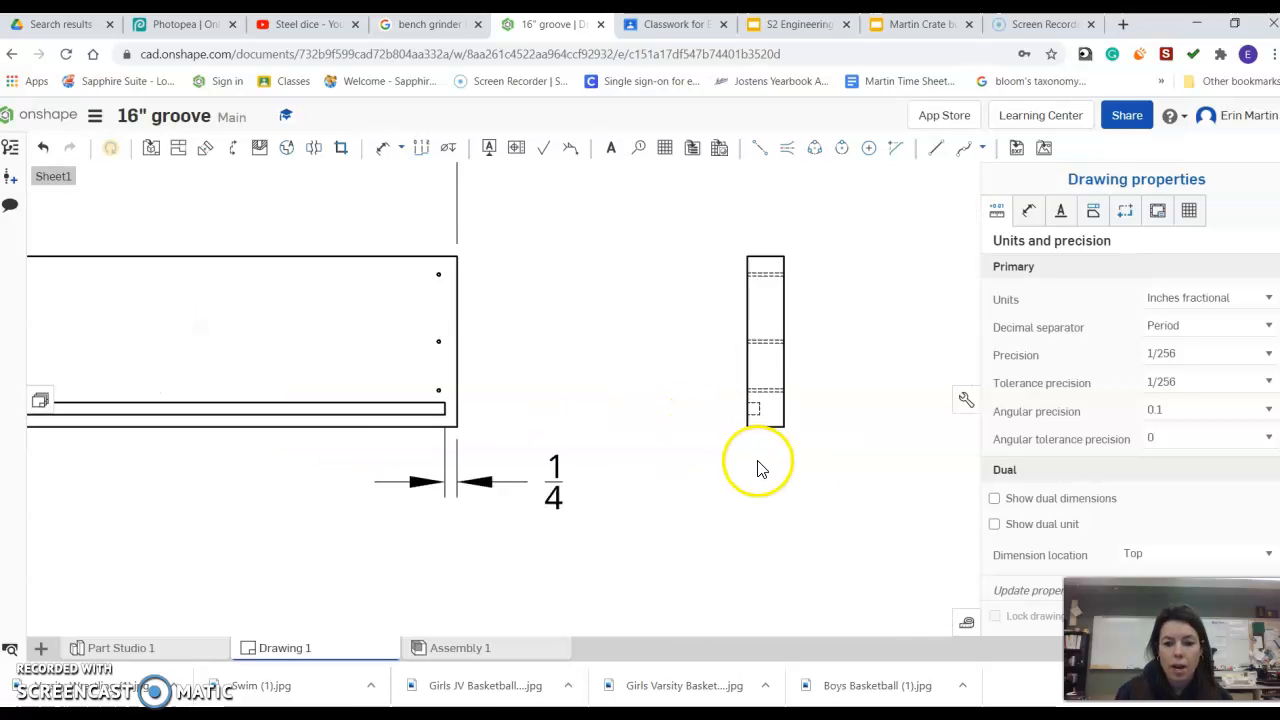
left_click(383, 147)
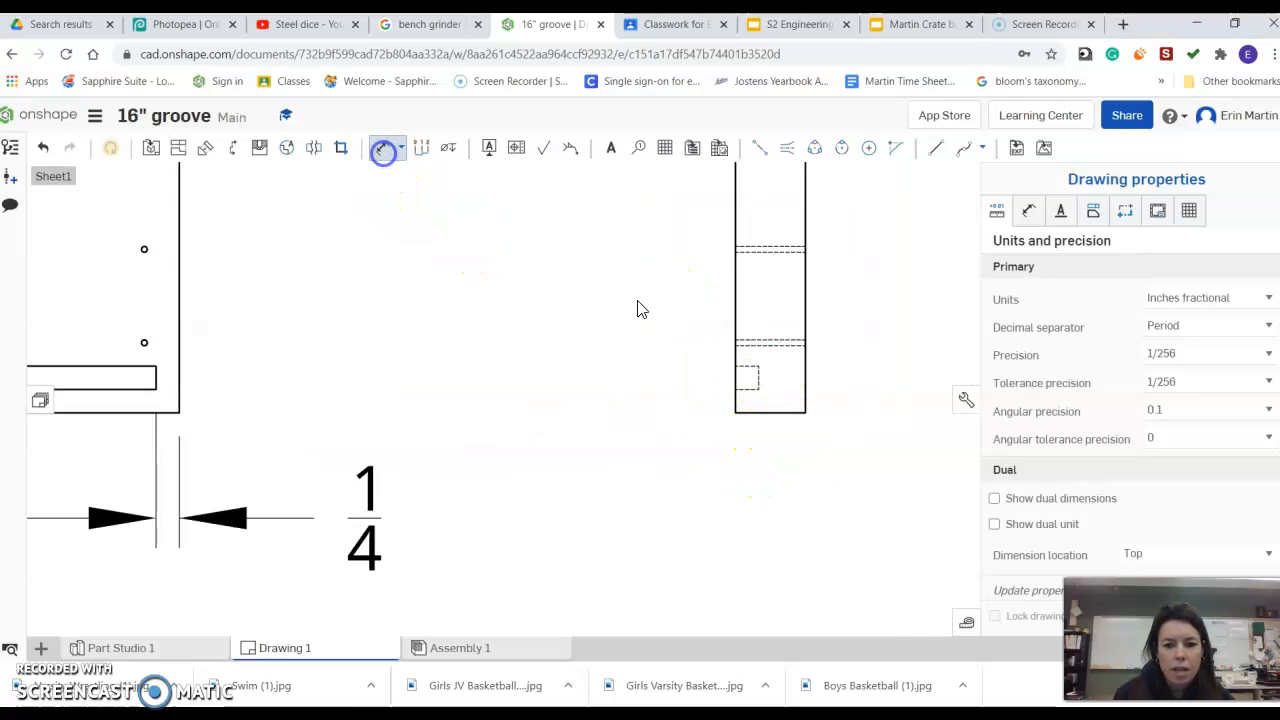
left_click(742, 392)
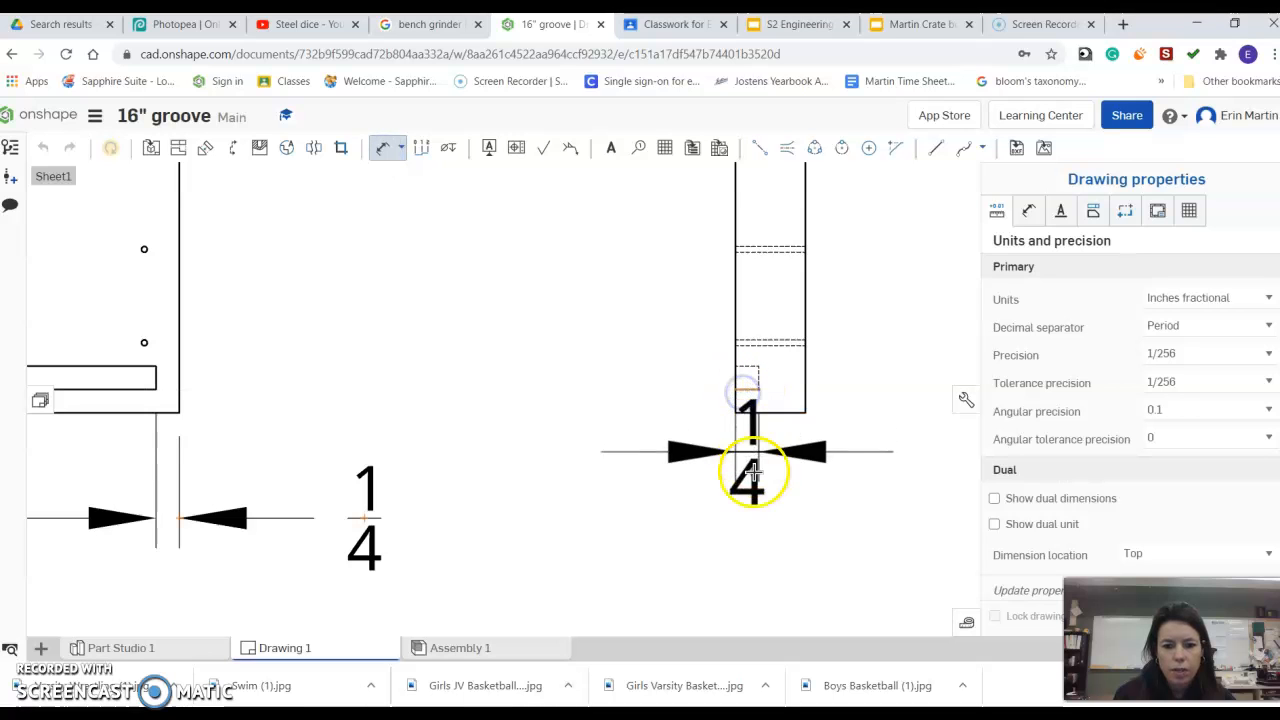
left_click(750, 508)
scroll(642, 450, "down", 5)
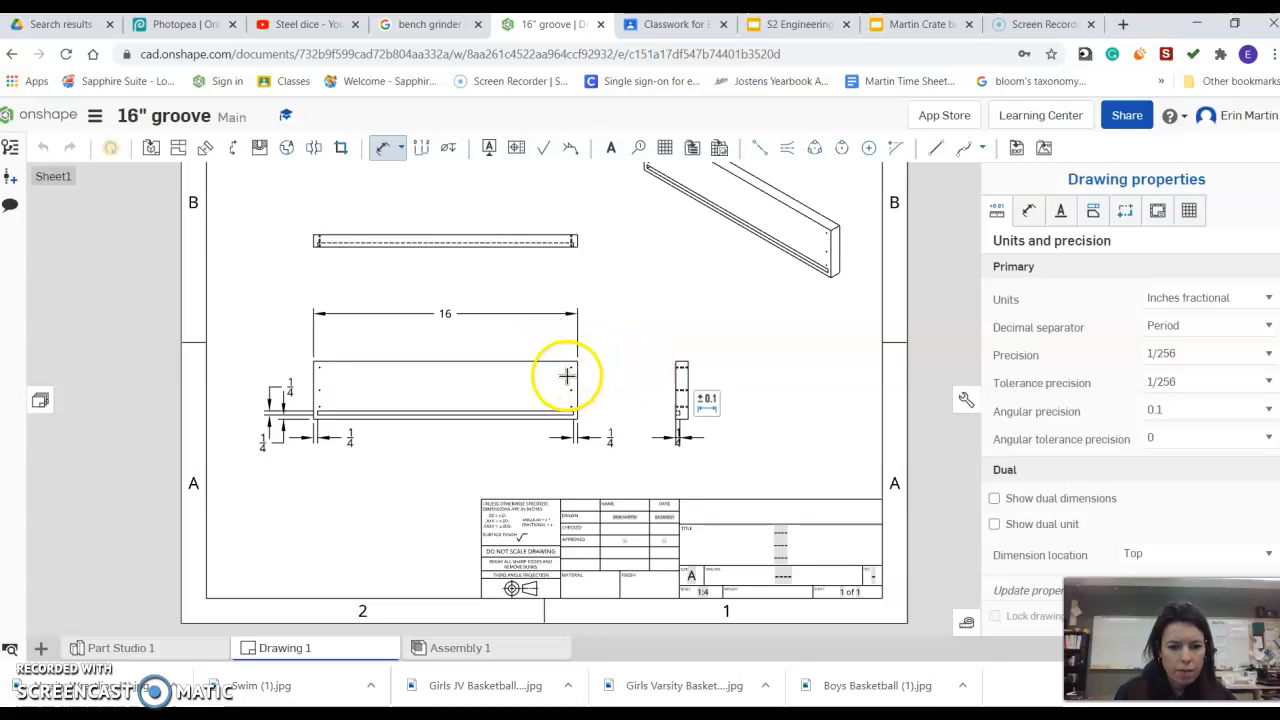
scroll(566, 376, "up", 8)
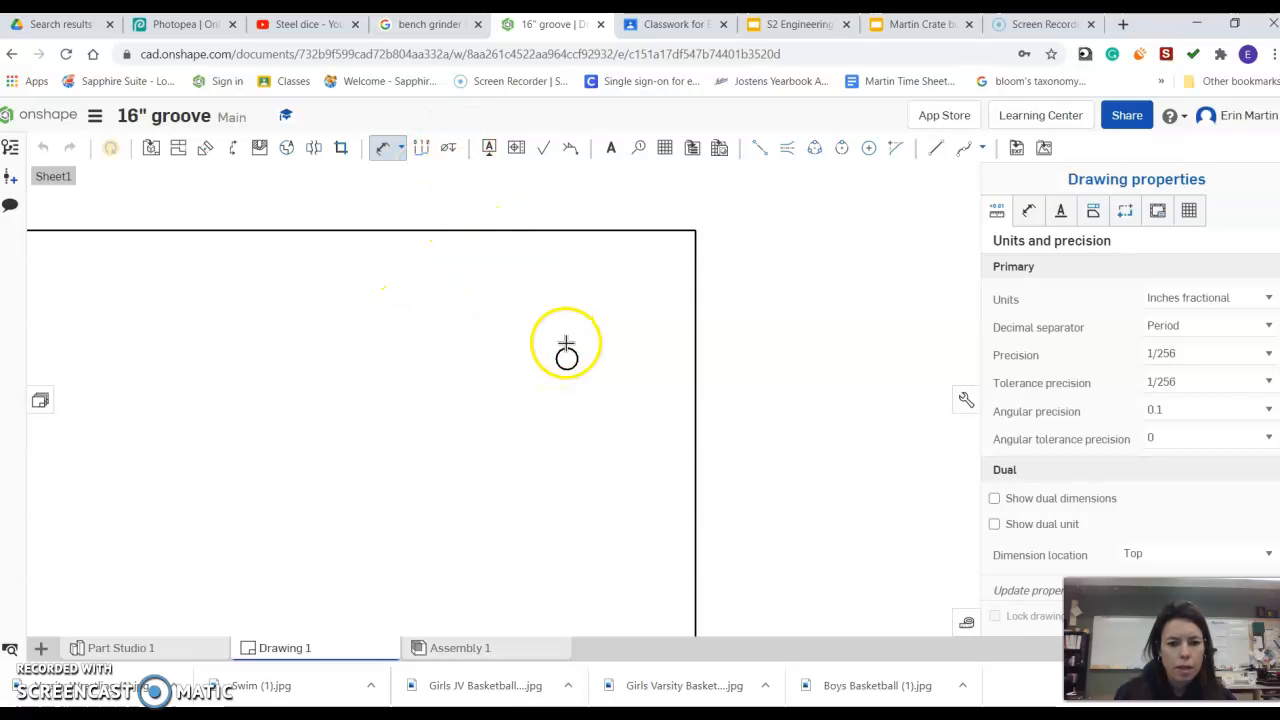
- Dimension the diameter of the upper hole at the board's right end in the front view and add X6 after the diameter symbol
scroll(614, 297, "up", 4)
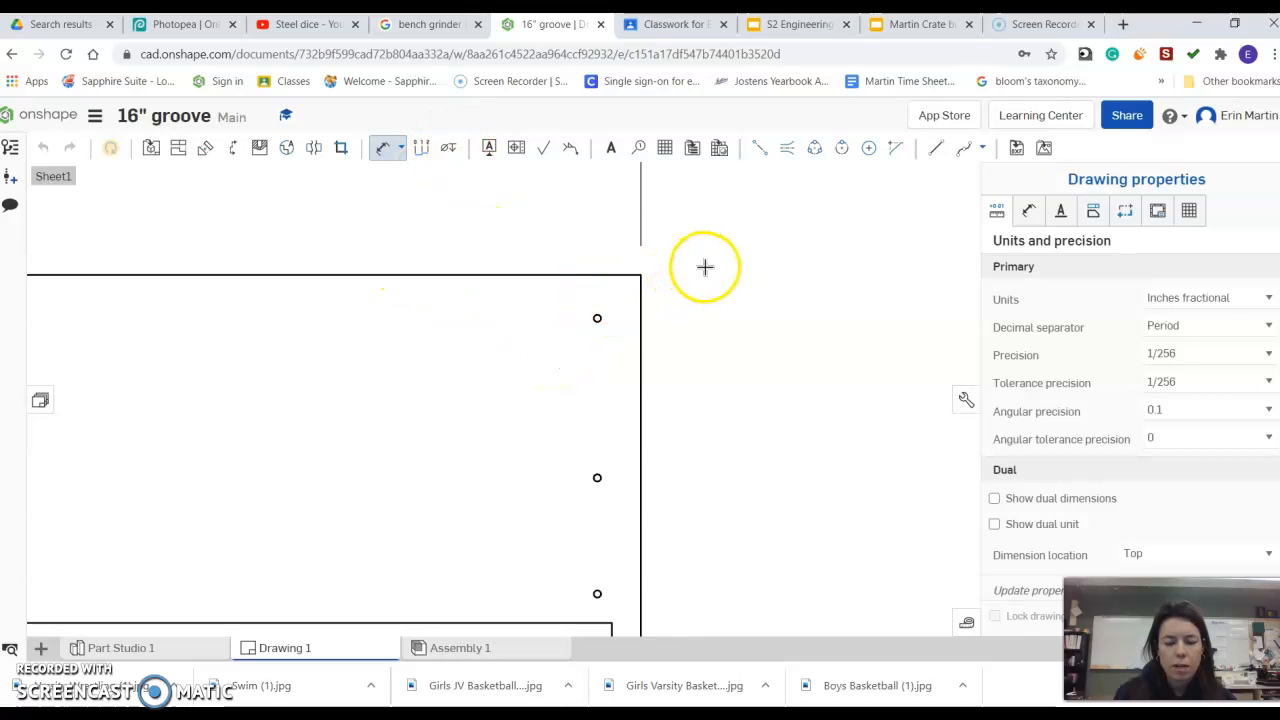
left_click(597, 318)
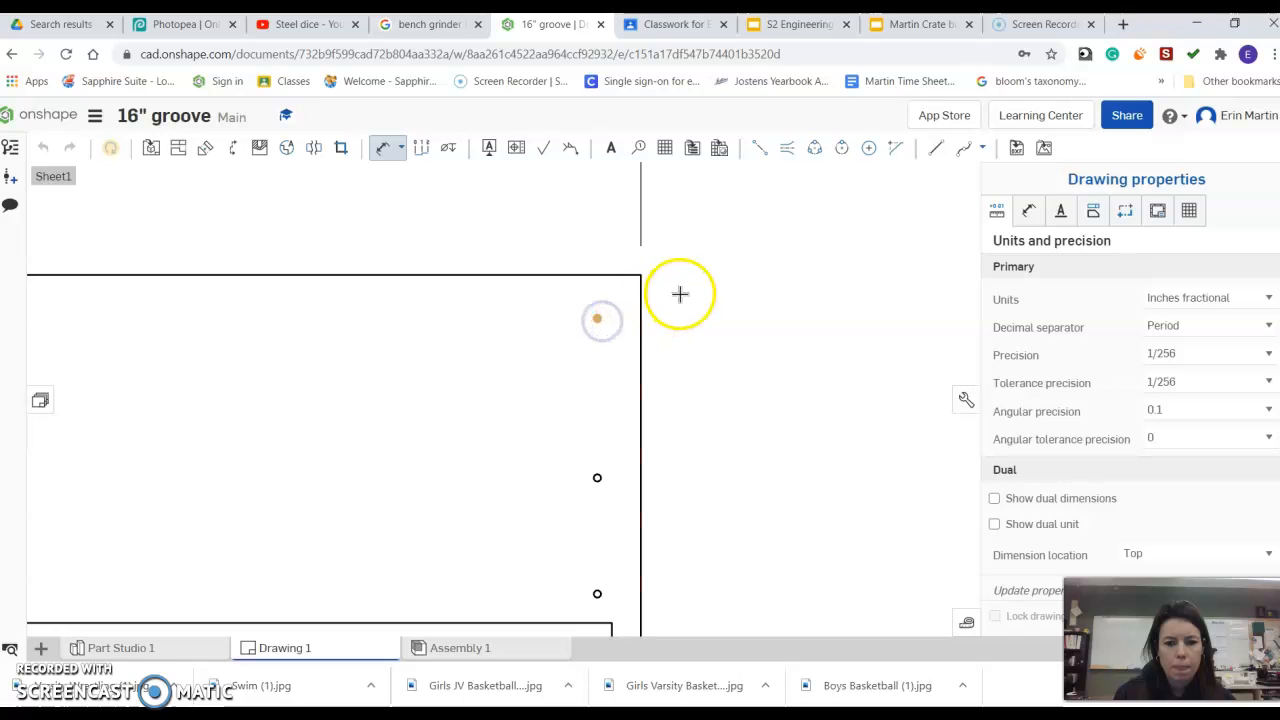
key("Escape")
left_click(382, 151)
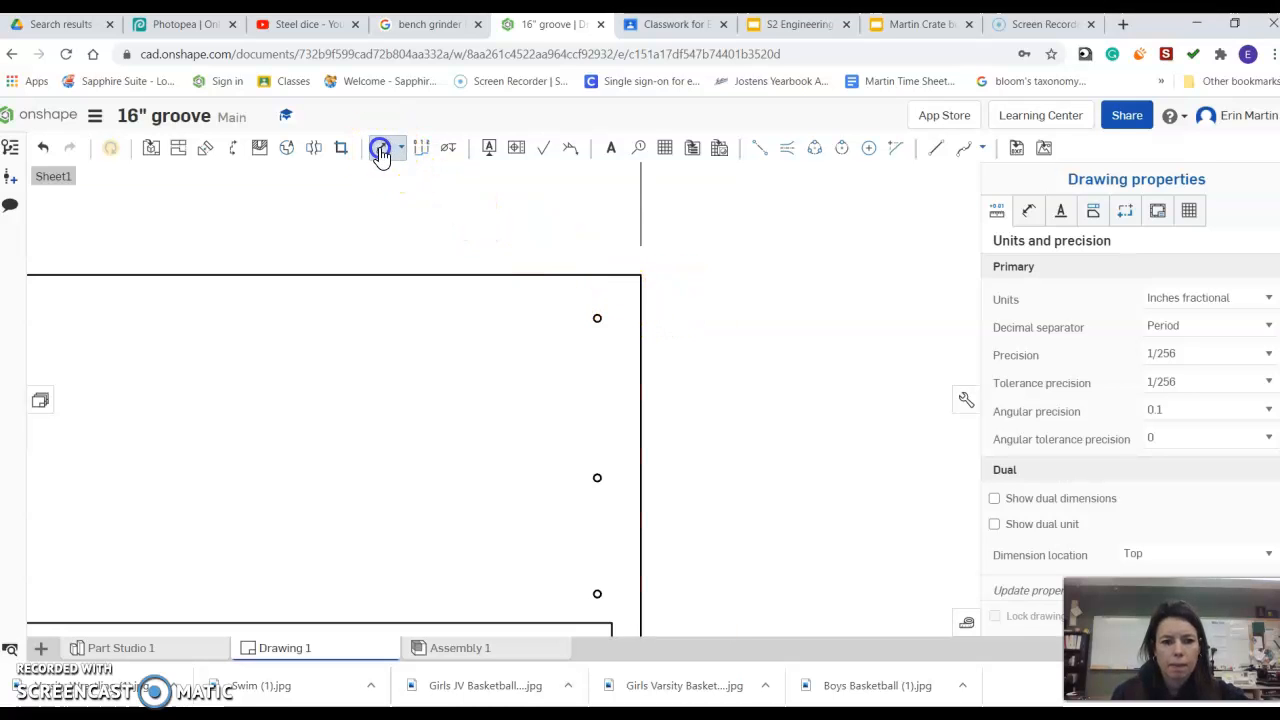
left_click(598, 313)
scroll(666, 263, "down", 3)
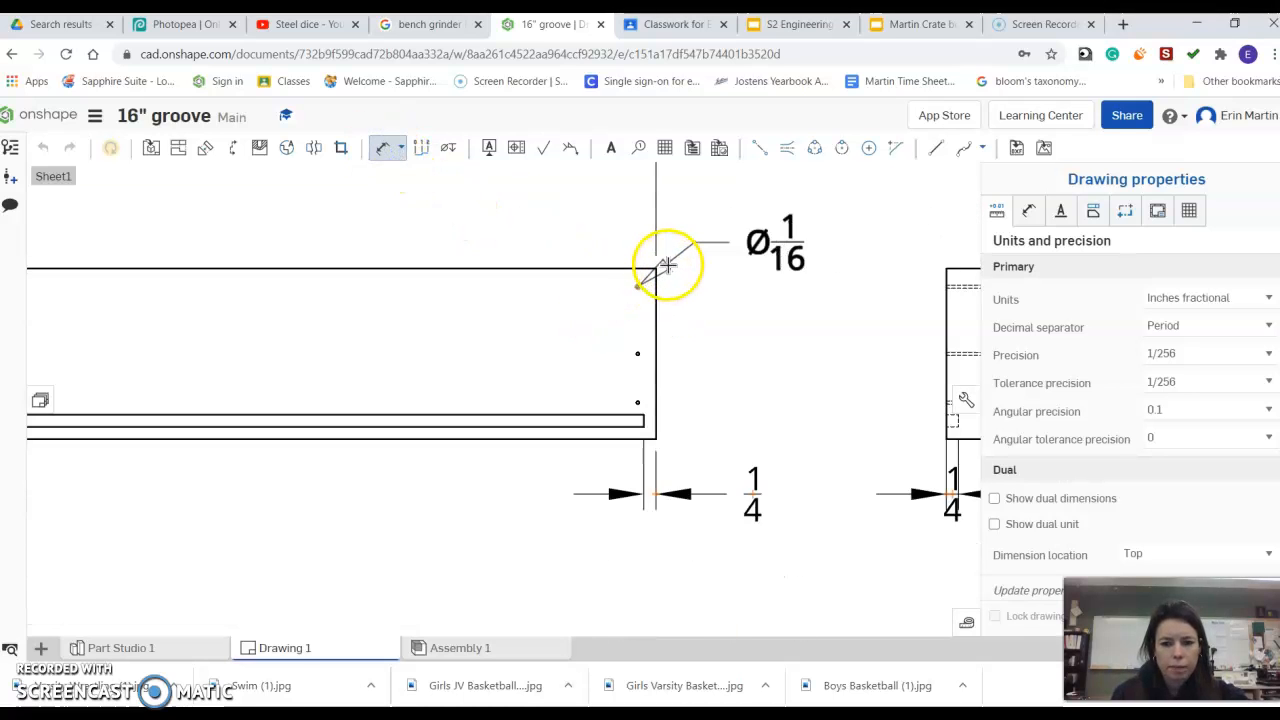
left_click(667, 264)
key("Escape")
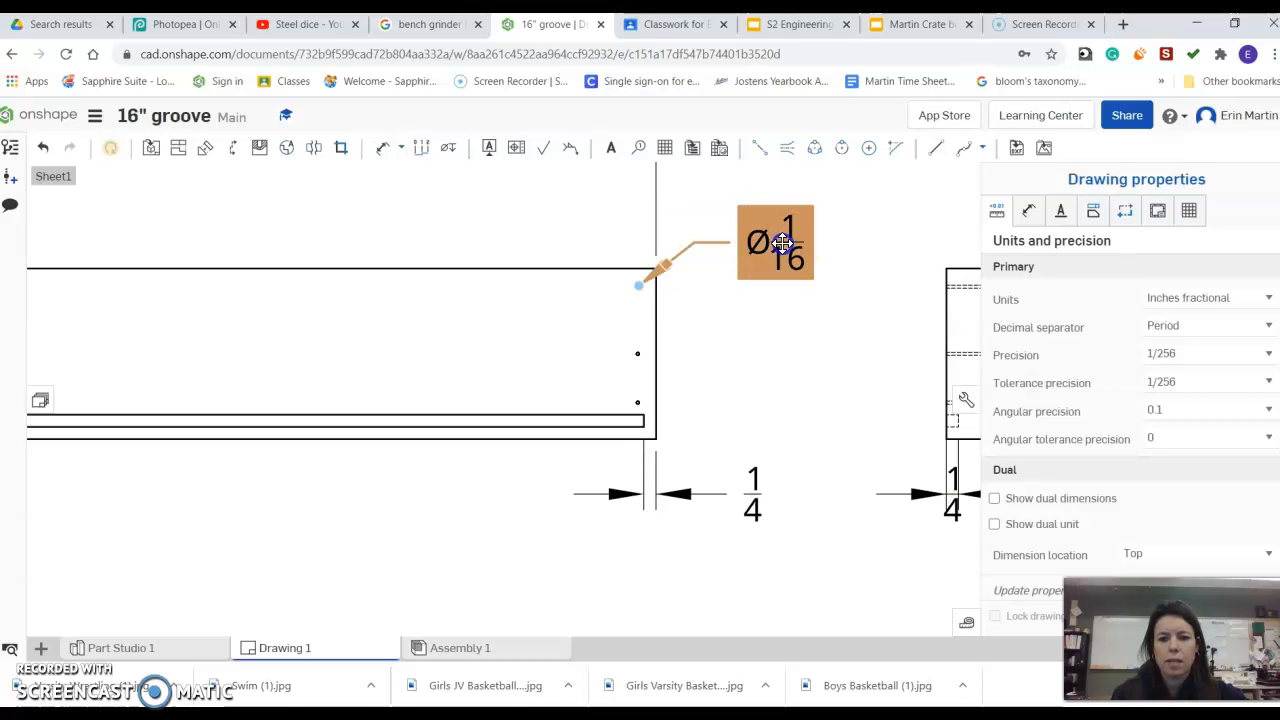
left_click(829, 187)
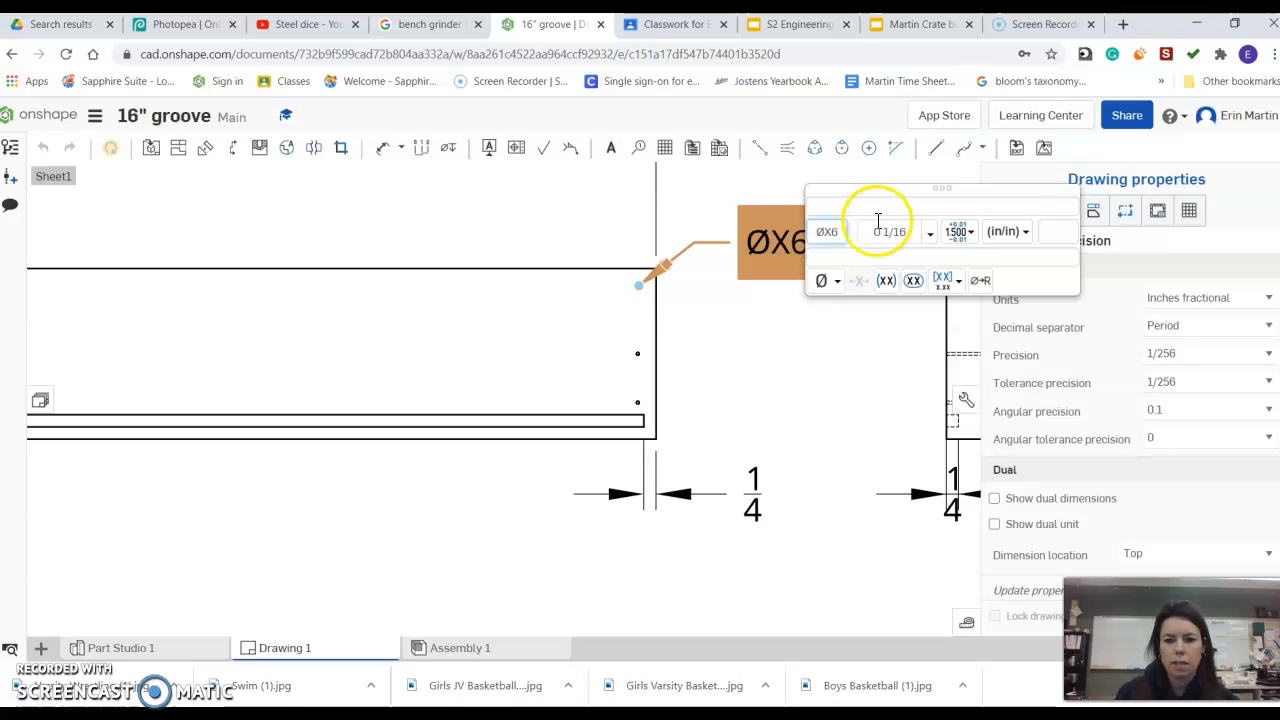
left_click(878, 334)
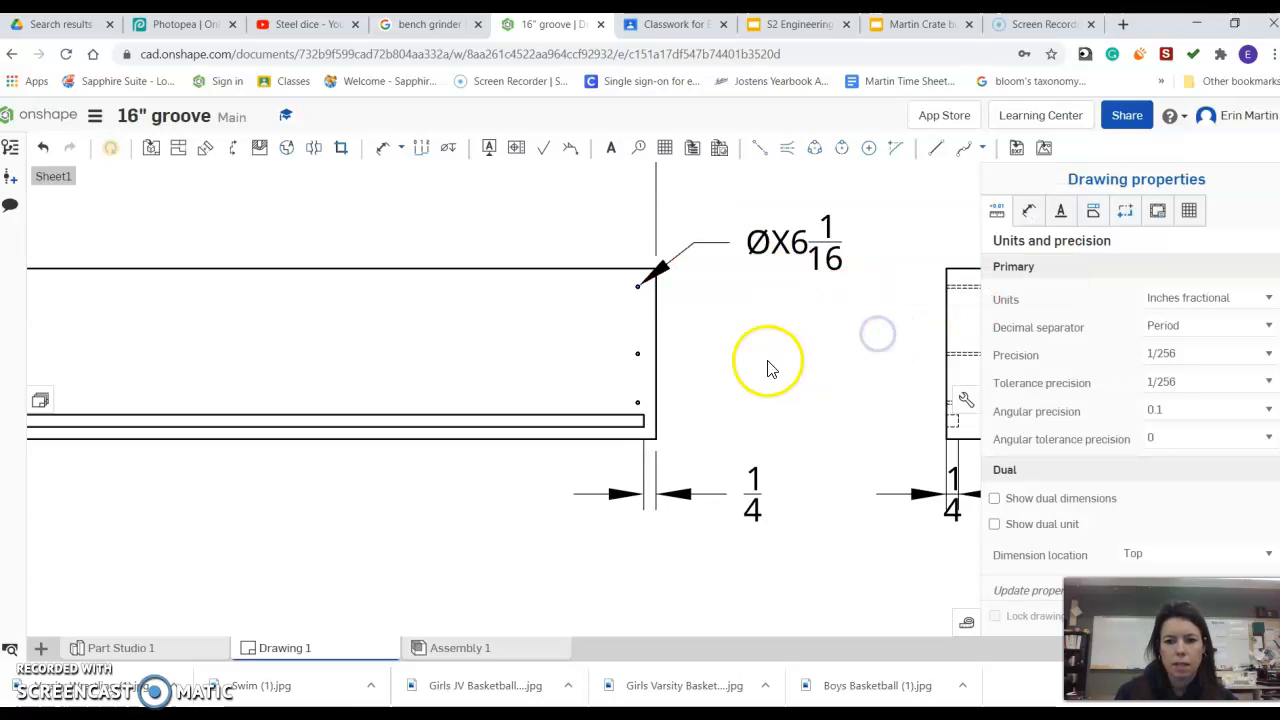
- Dimension the horizontal distance between the board's right edge and the upper right hole, placing it above the front view
scroll(714, 309, "down", 3)
scroll(880, 334, "up", 5)
scroll(666, 223, "down", 2)
scroll(694, 206, "up", 1)
left_click(386, 151)
scroll(694, 214, "up", 2)
left_click(715, 324)
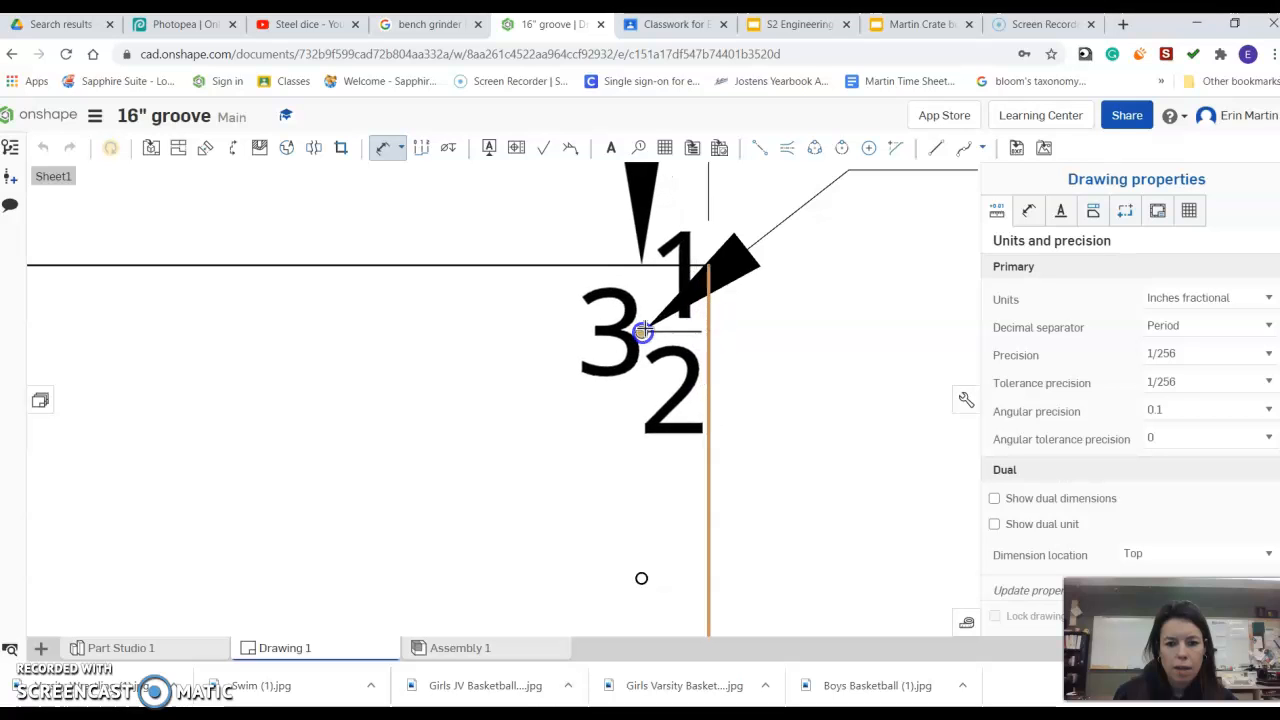
left_click(643, 331)
scroll(656, 325, "down", 3)
left_click(652, 208)
- Dimension the vertical distance from the board's top edge to the upper right hole, placing it beside the board's right end
scroll(688, 338, "up", 3)
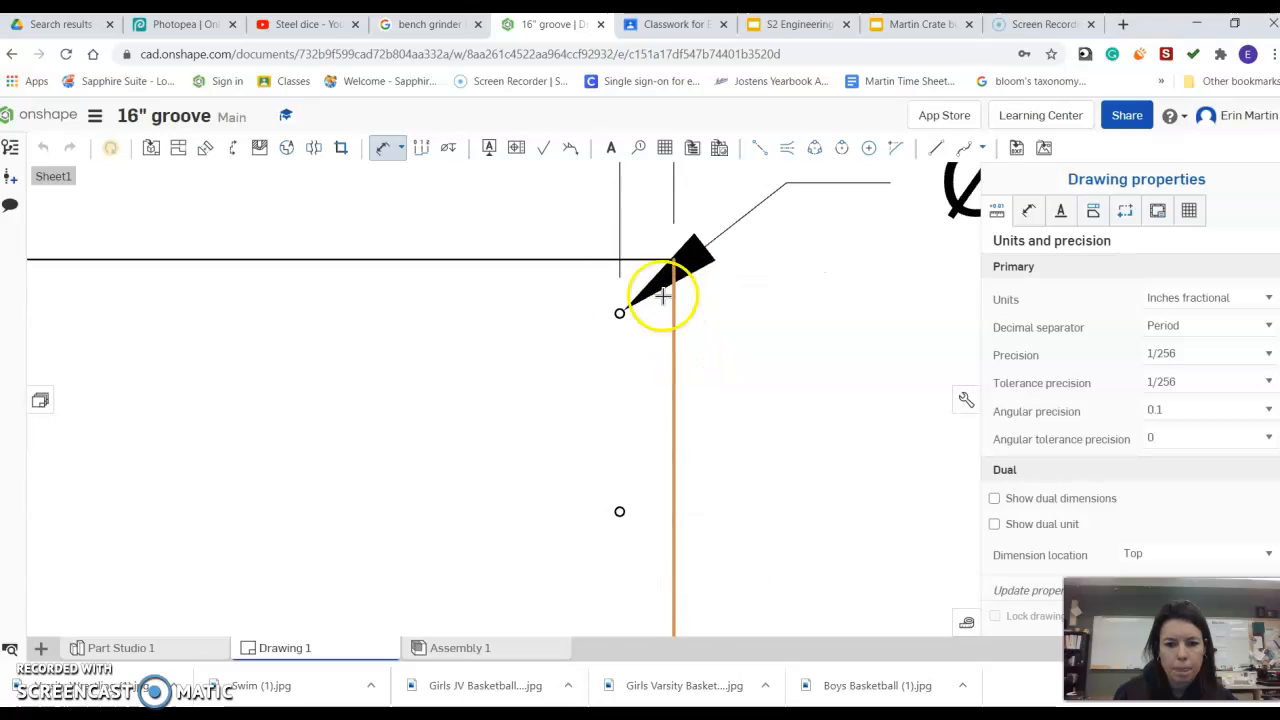
left_click(640, 261)
scroll(805, 331, "down", 3)
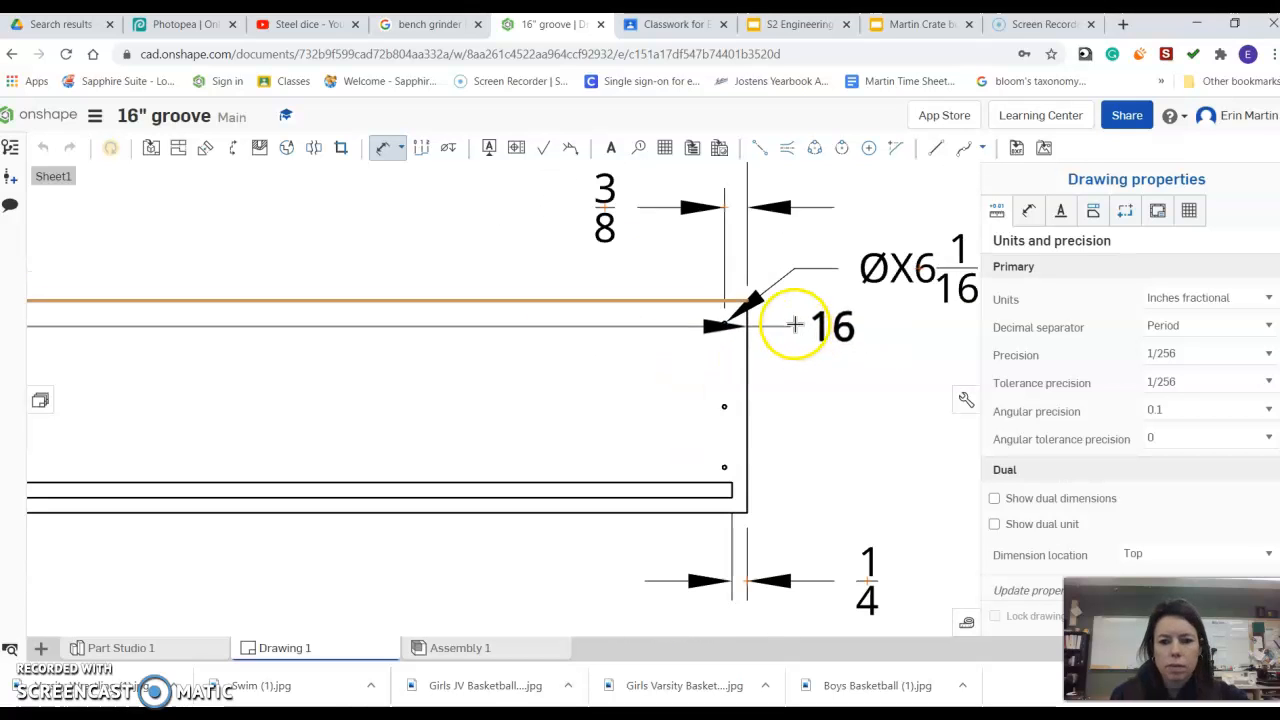
key("Escape")
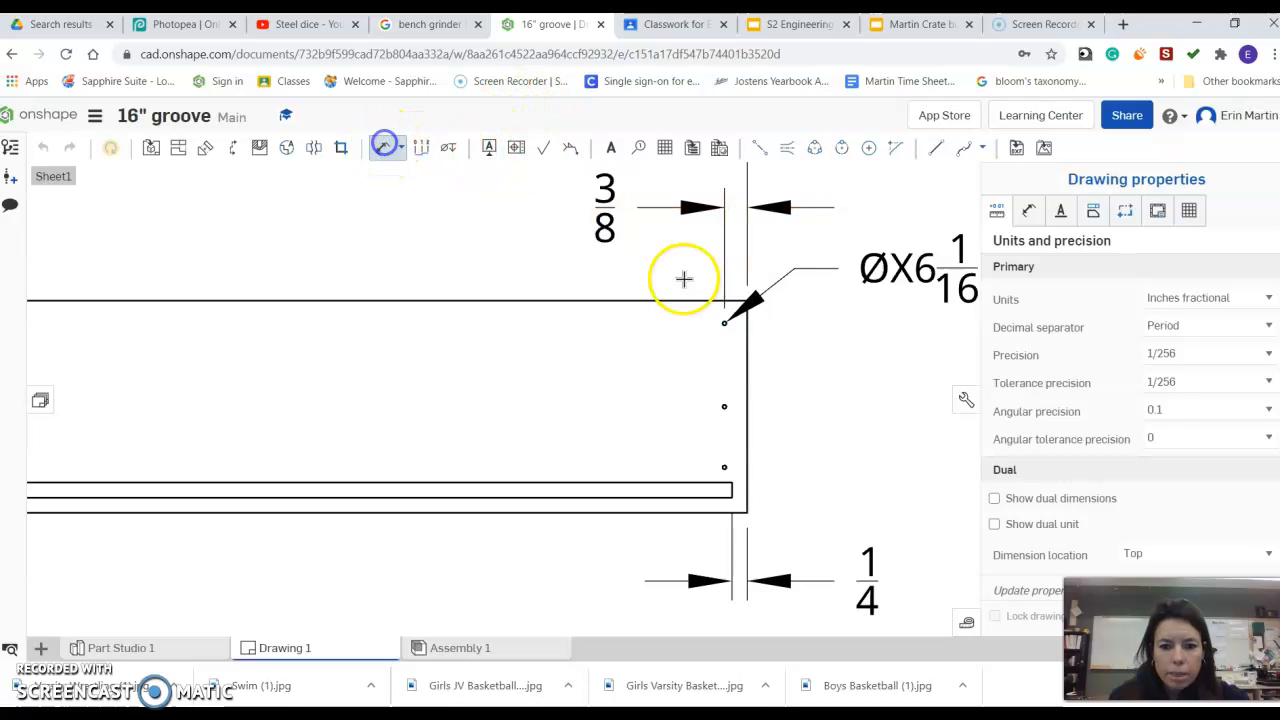
left_click(683, 299)
scroll(690, 320, "up", 5)
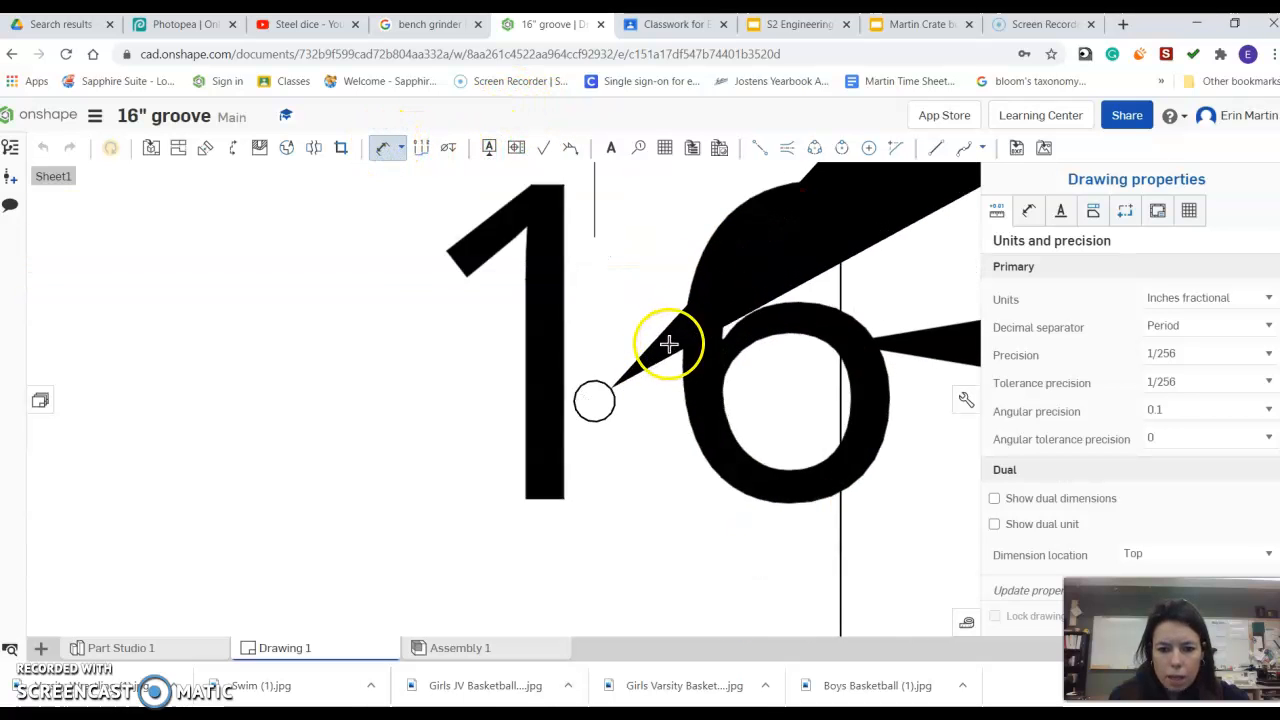
scroll(594, 389, "down", 5)
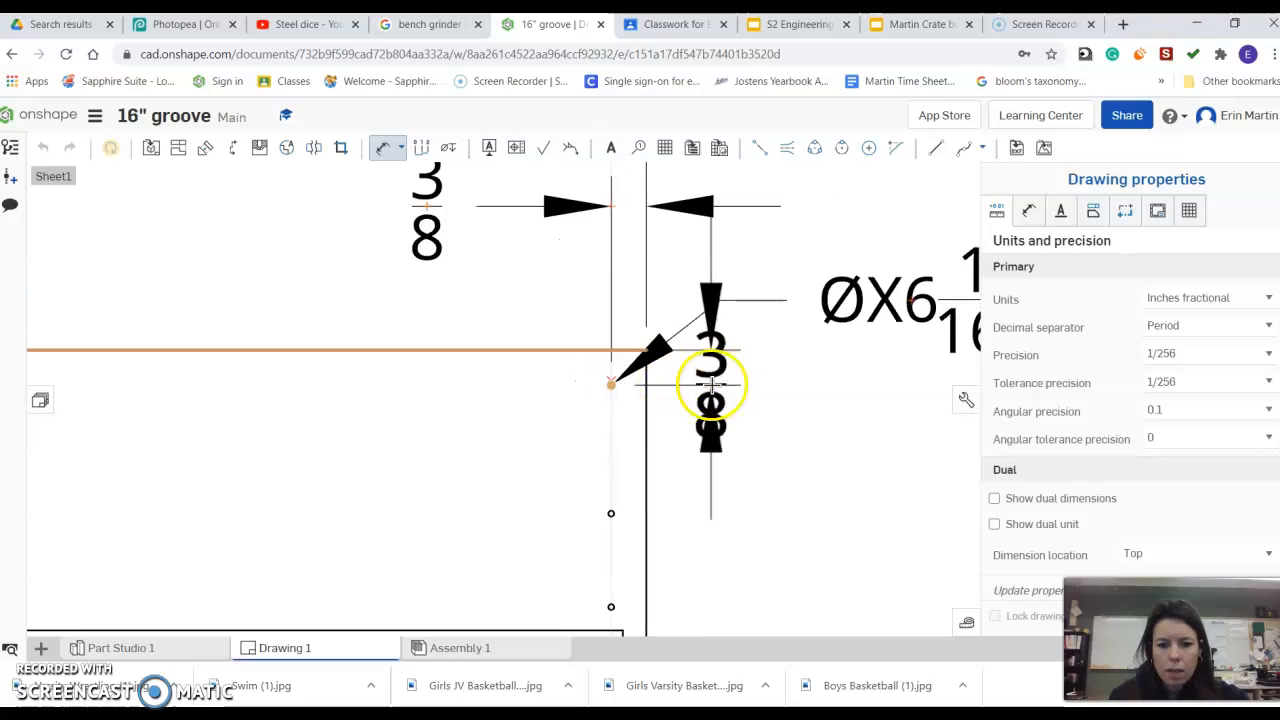
scroll(765, 336, "down", 3)
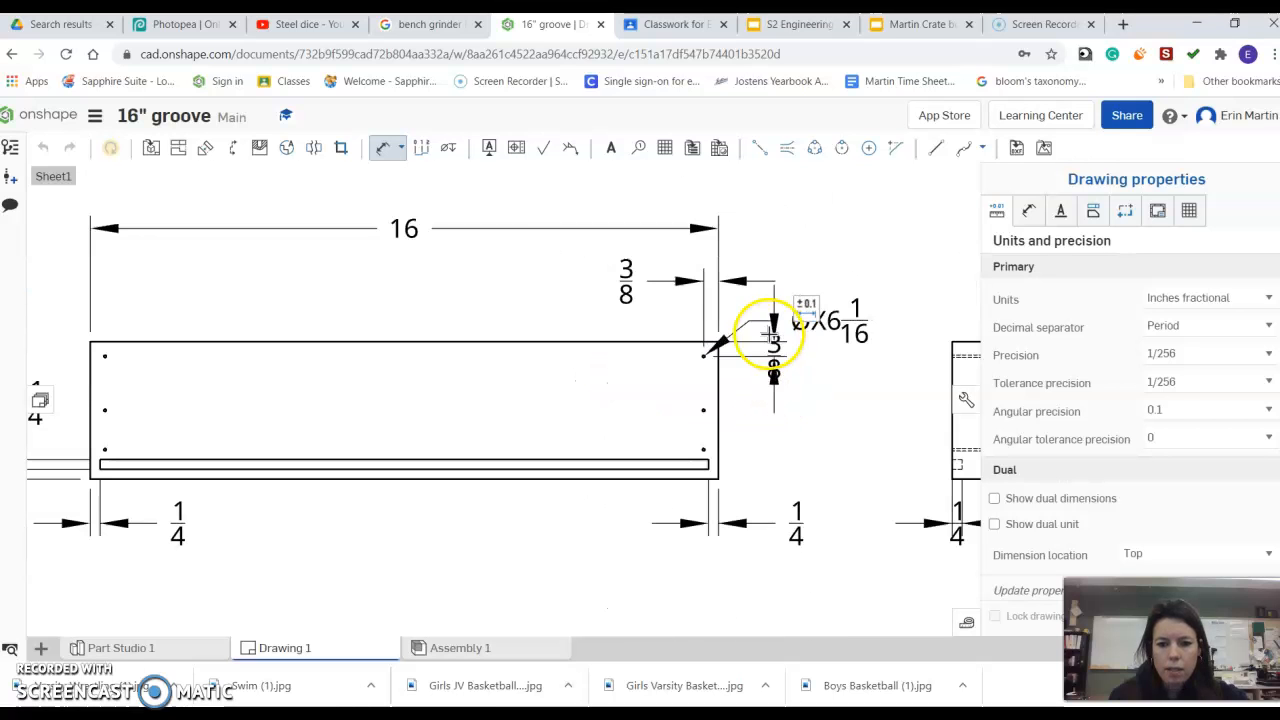
- Dimension the vertical distance from the board's top edge to the middle right hole, placing it outside the upper hole's dimension
scroll(697, 386, "up", 5)
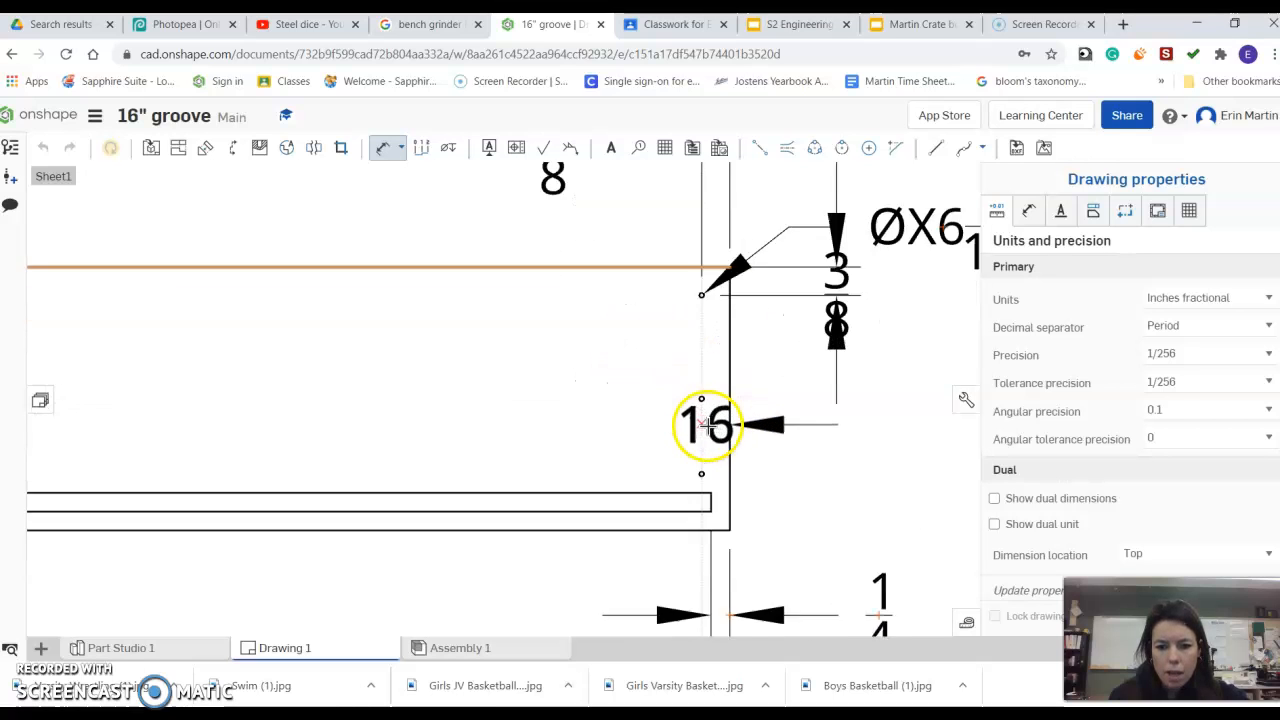
scroll(694, 364, "down", 4)
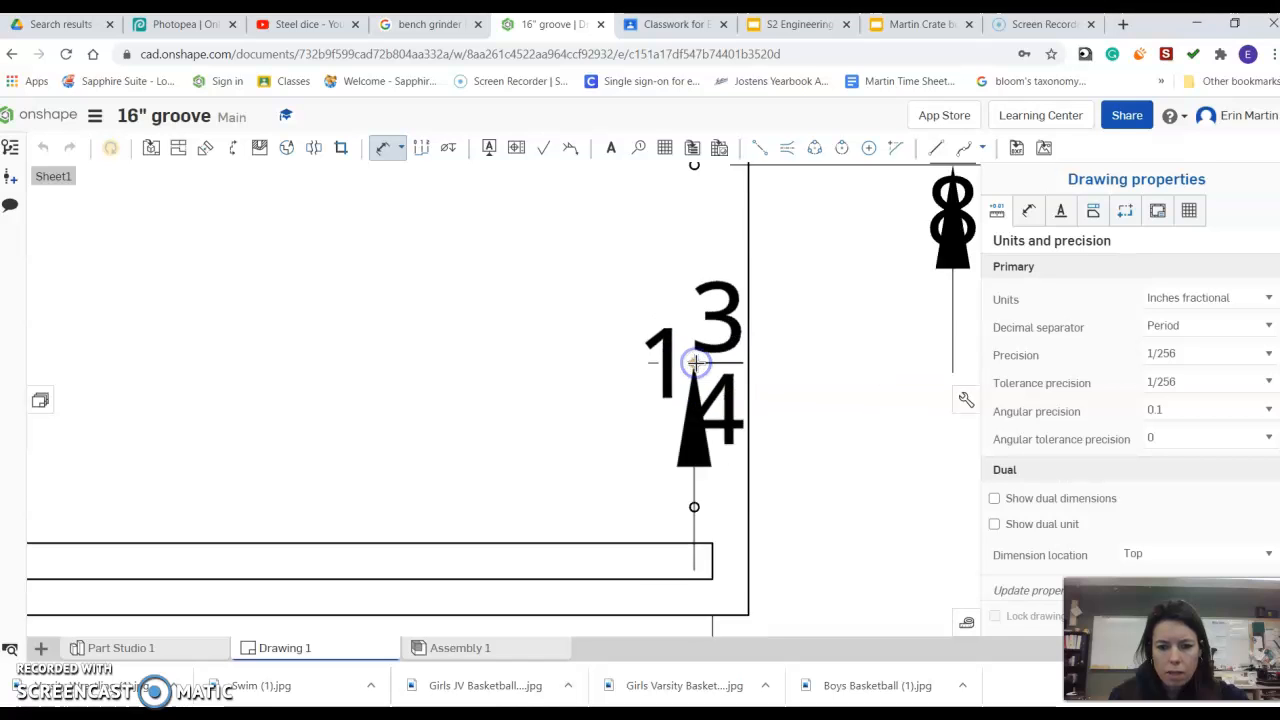
left_click(837, 365)
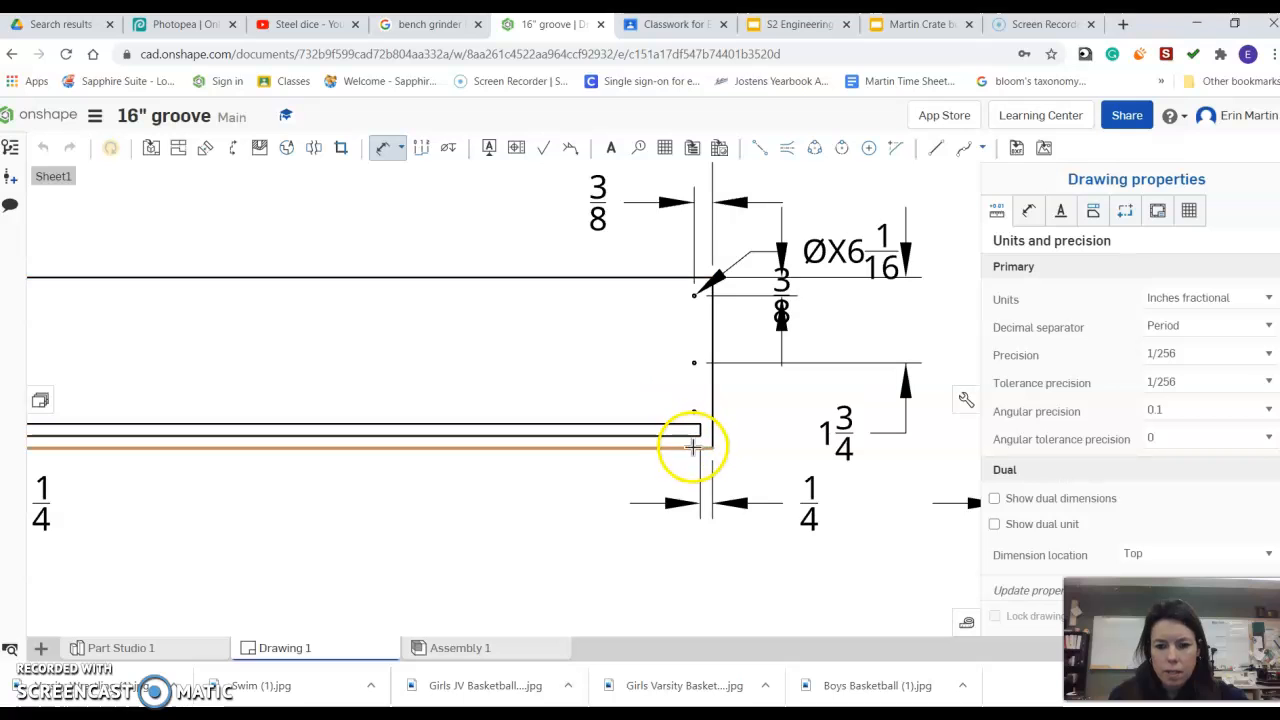
- Dimension the vertical distance from the board's bottom edge to the lower right hole, placing it beside the board's right end
left_click(690, 452)
scroll(693, 428, "up", 4)
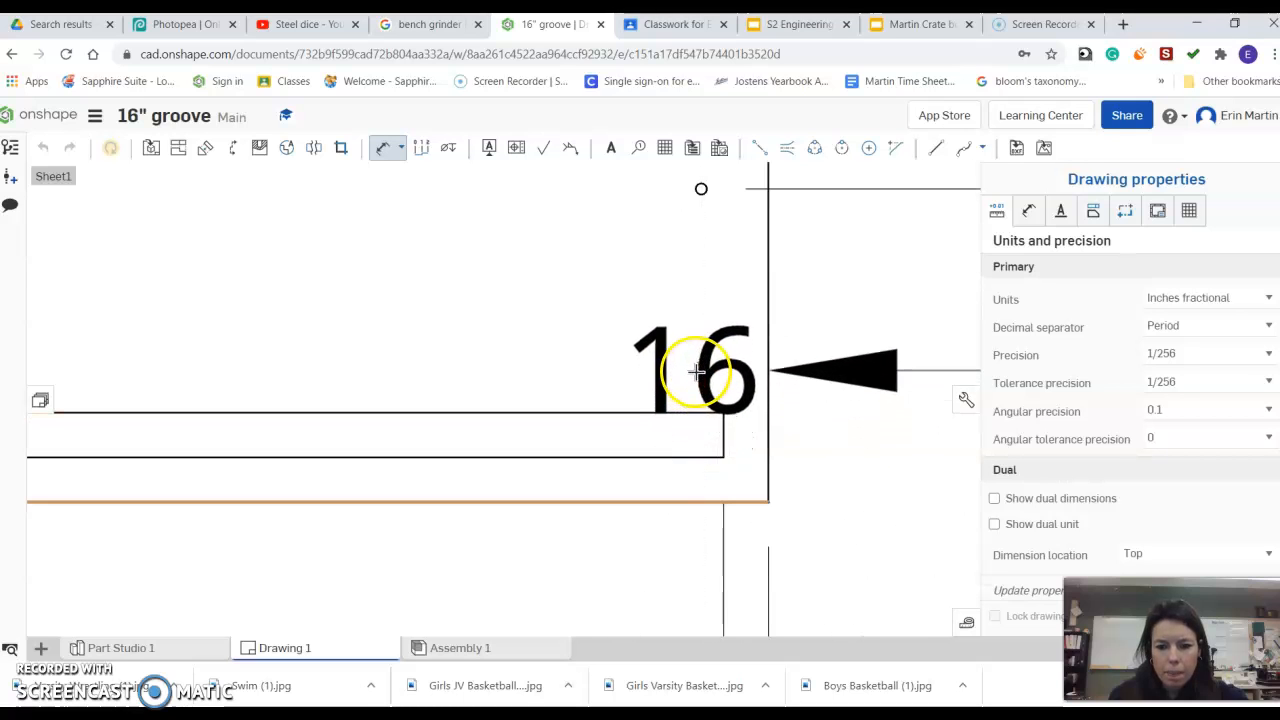
scroll(697, 369, "down", 4)
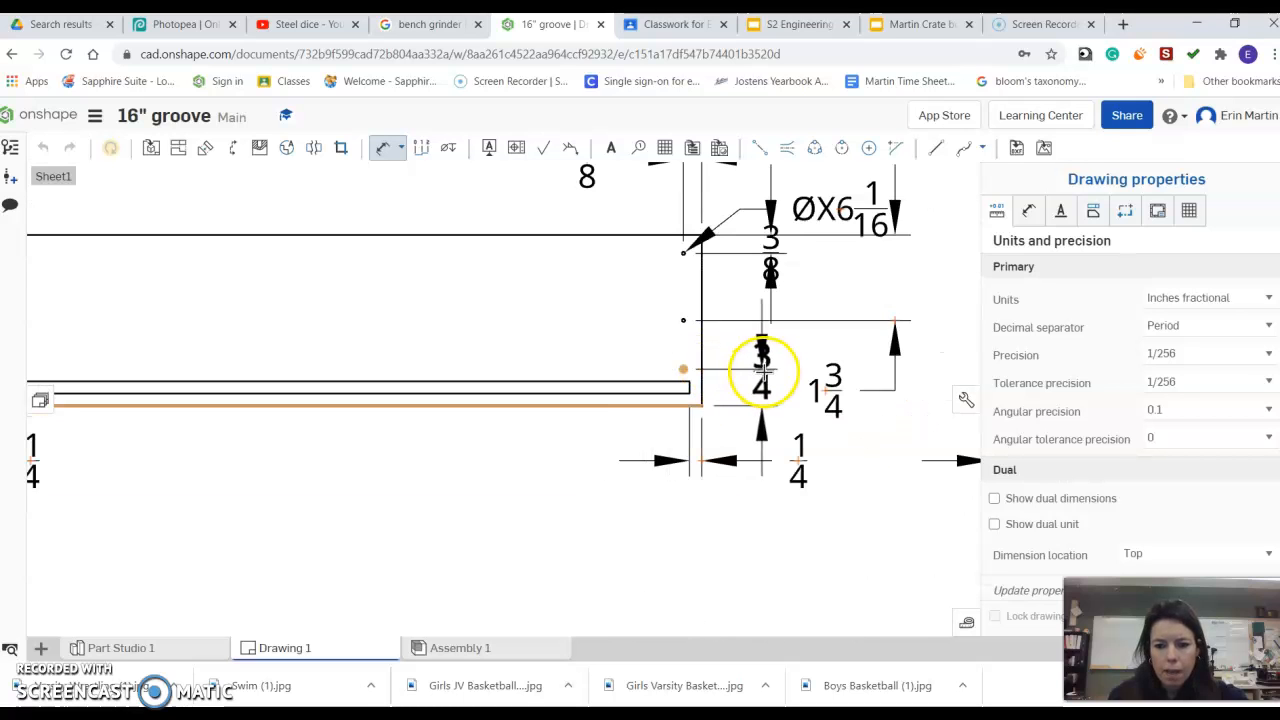
left_click(792, 375)
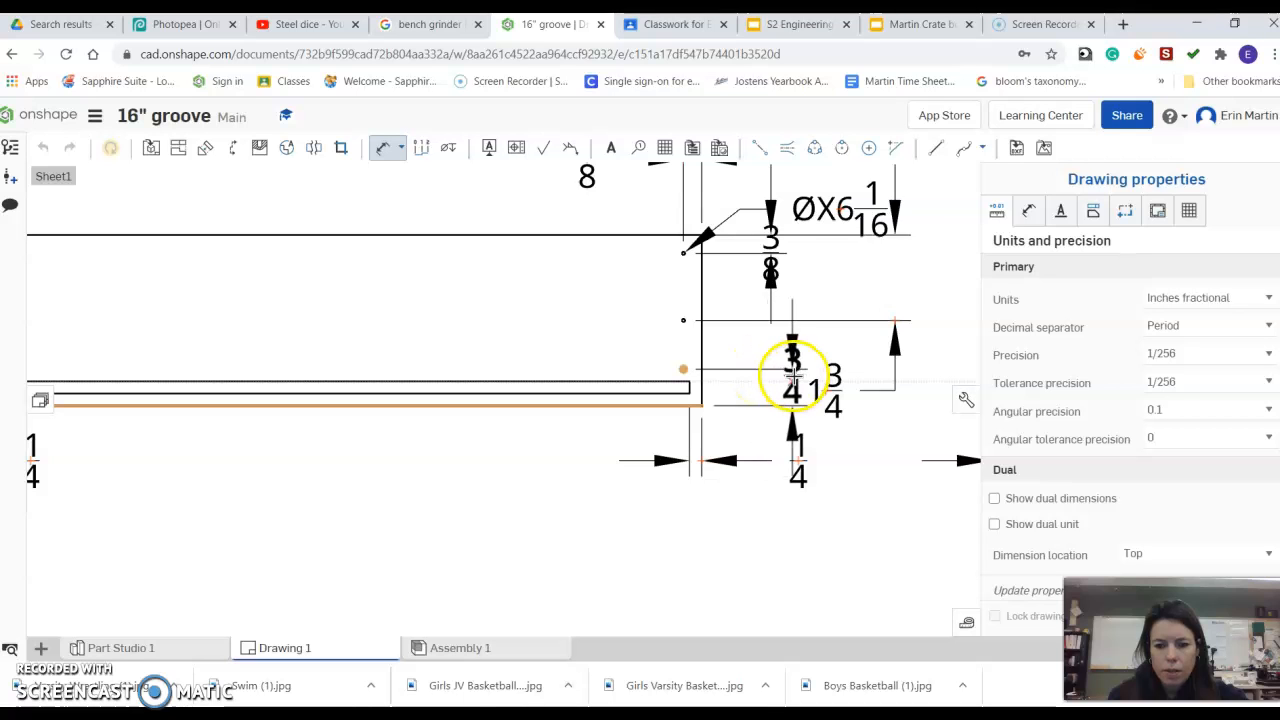
- Delete the crowded hole diameter callout at the right end of the front view
scroll(734, 371, "down", 5)
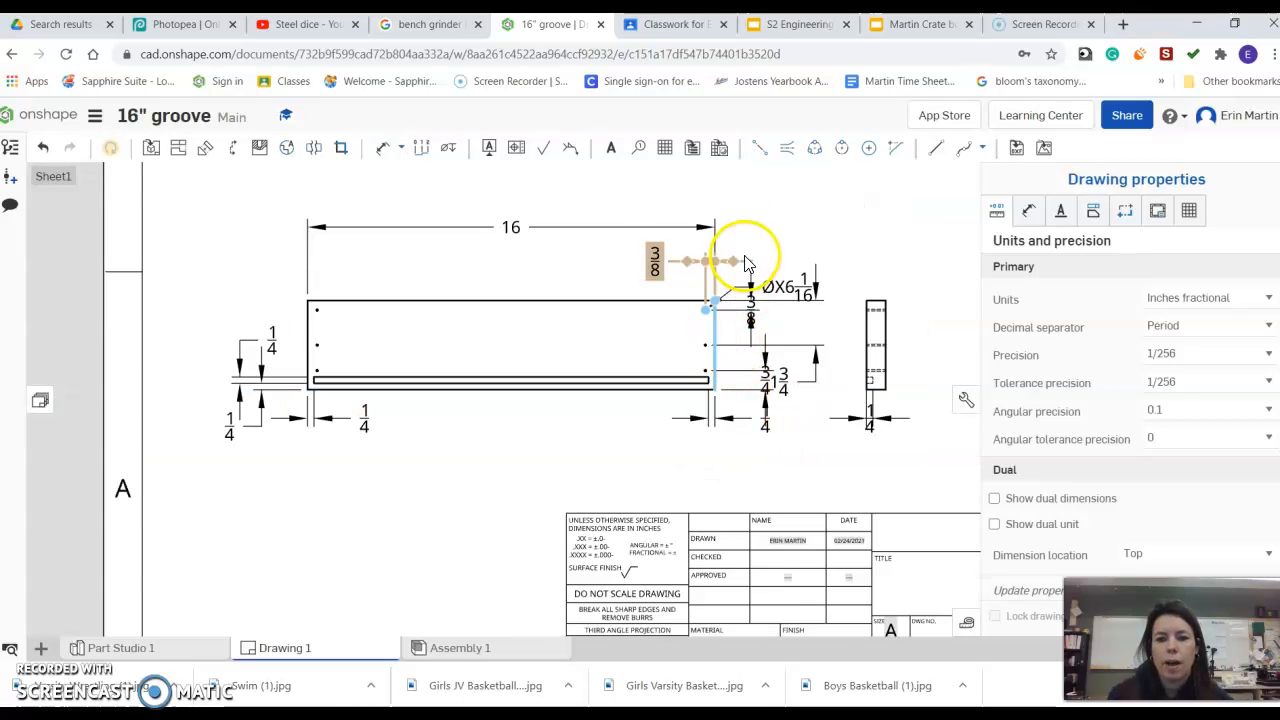
scroll(770, 280, "up", 4)
scroll(752, 253, "down", 3)
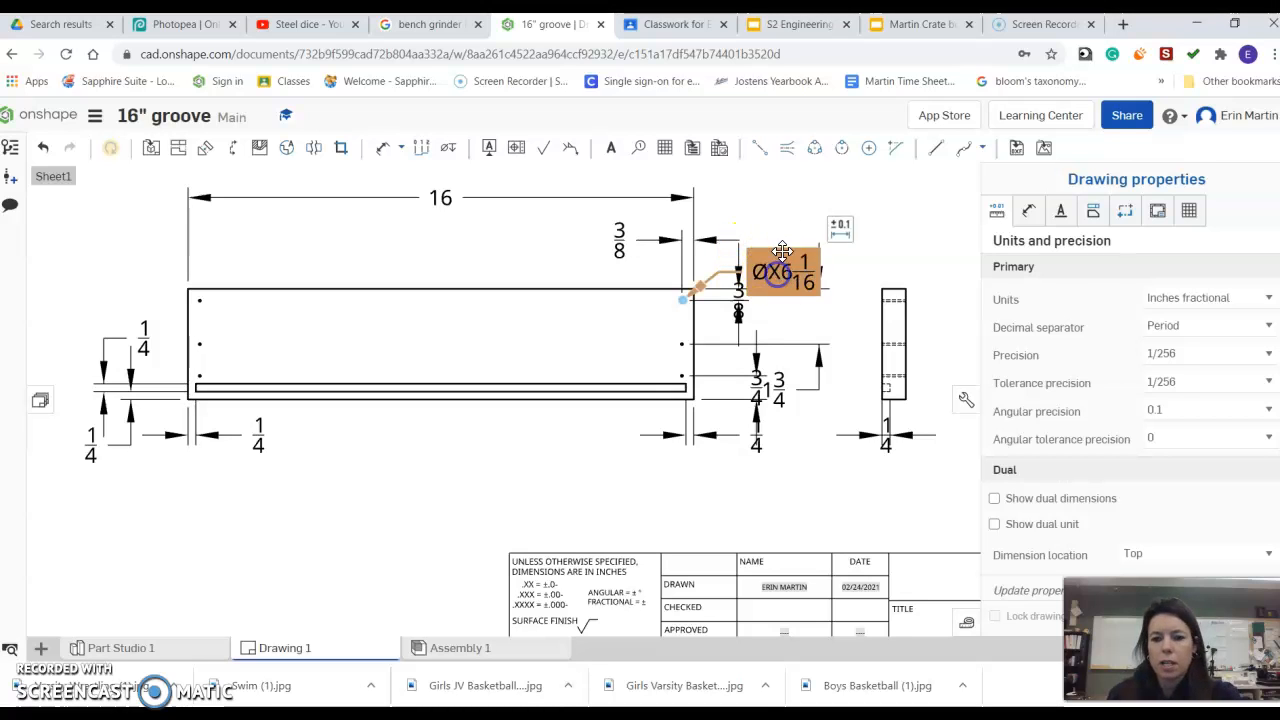
scroll(150, 305, "up", 4)
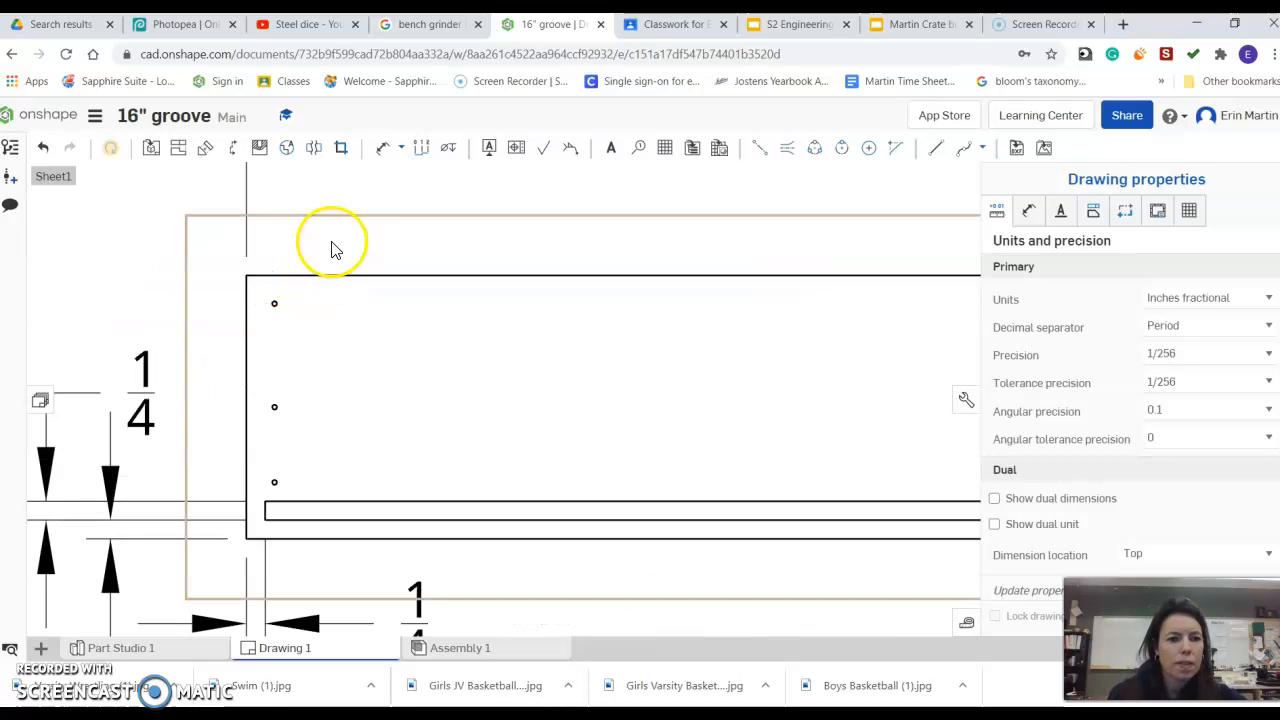
- Dimension the diameter of the upper left hole in the front view, placing the callout outside the board's left end
left_click(382, 147)
scroll(215, 296, "up", 5)
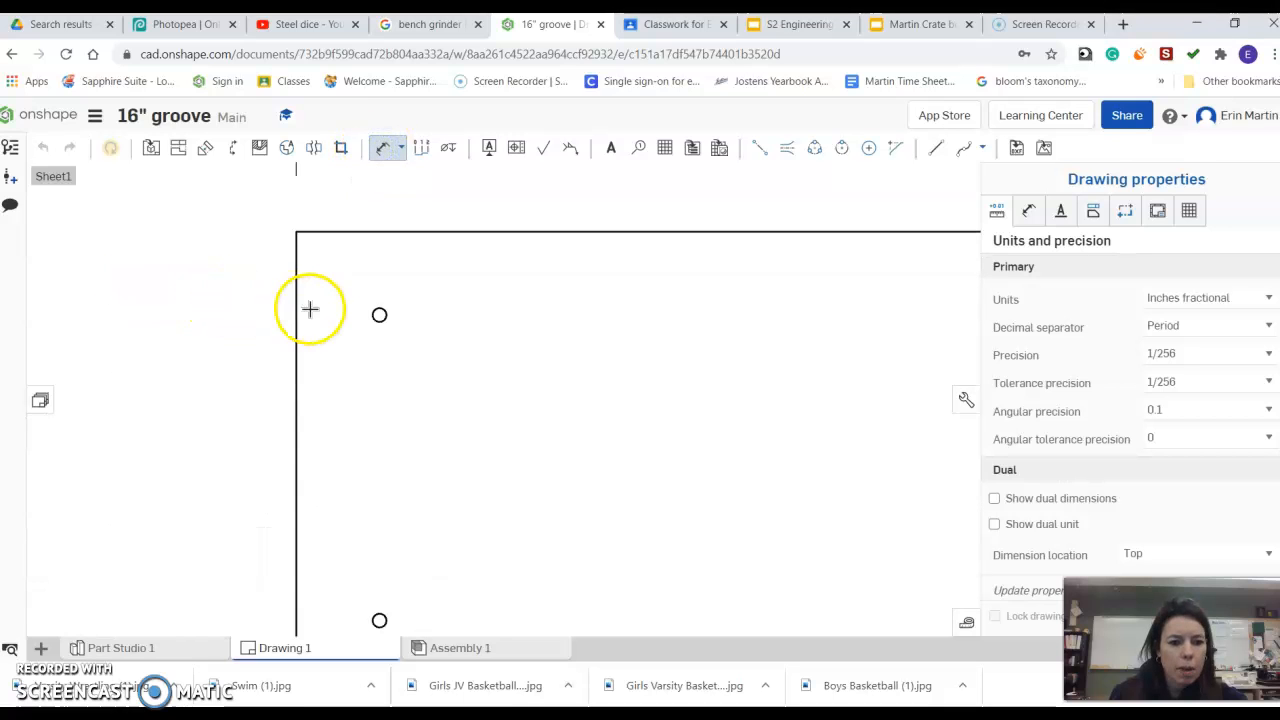
left_click(373, 317)
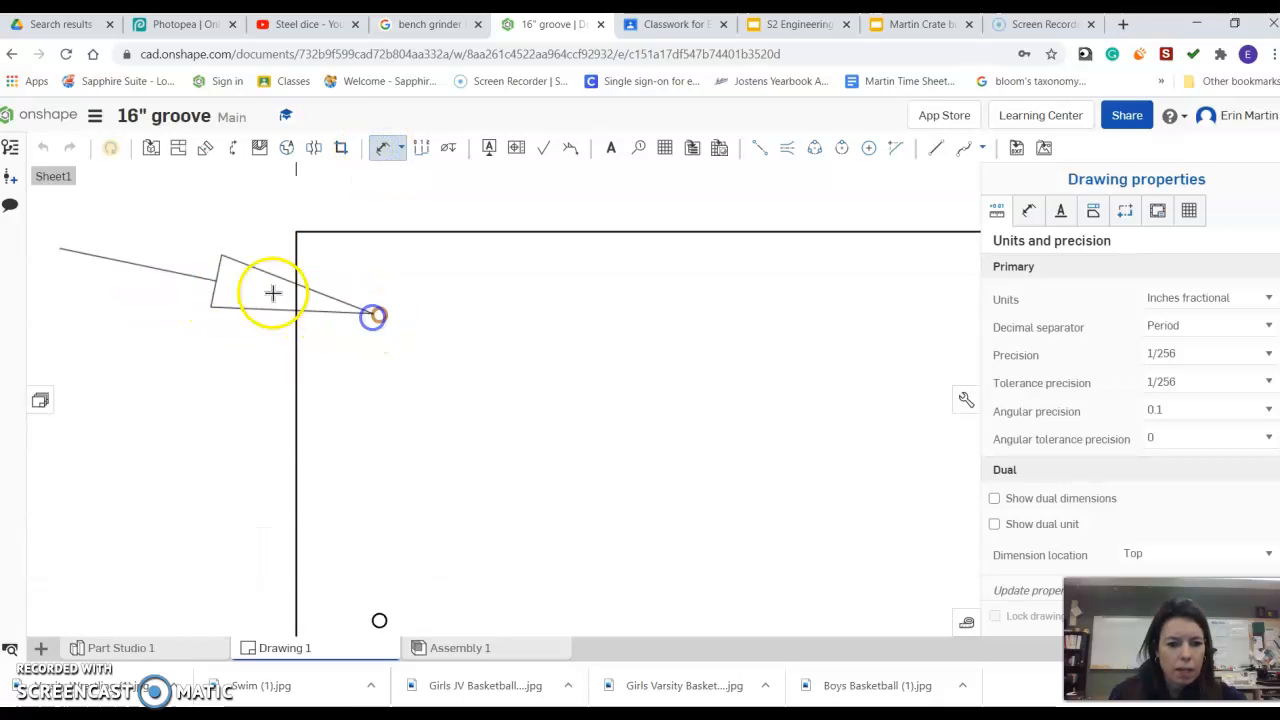
left_click(229, 280)
scroll(274, 291, "down", 6)
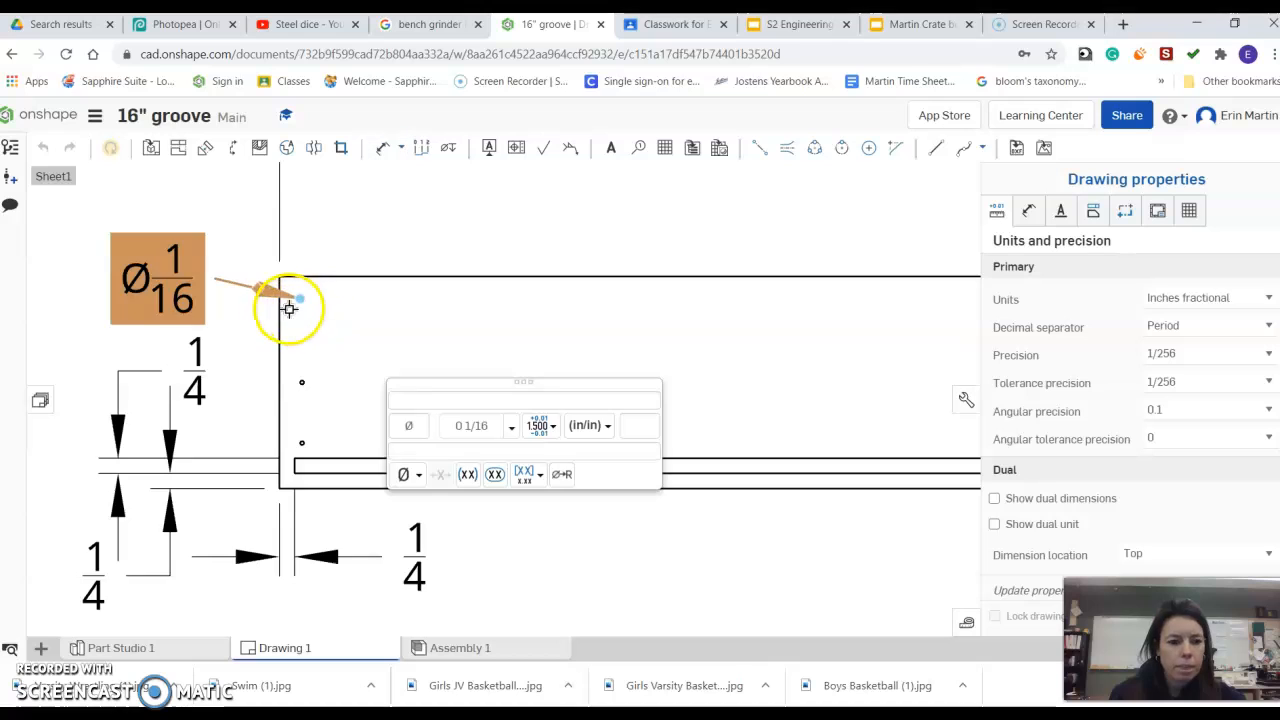
key("Escape")
- Add X6 after the diameter symbol in the upper left hole's callout
left_click(145, 281)
left_click(222, 266)
type("X6")
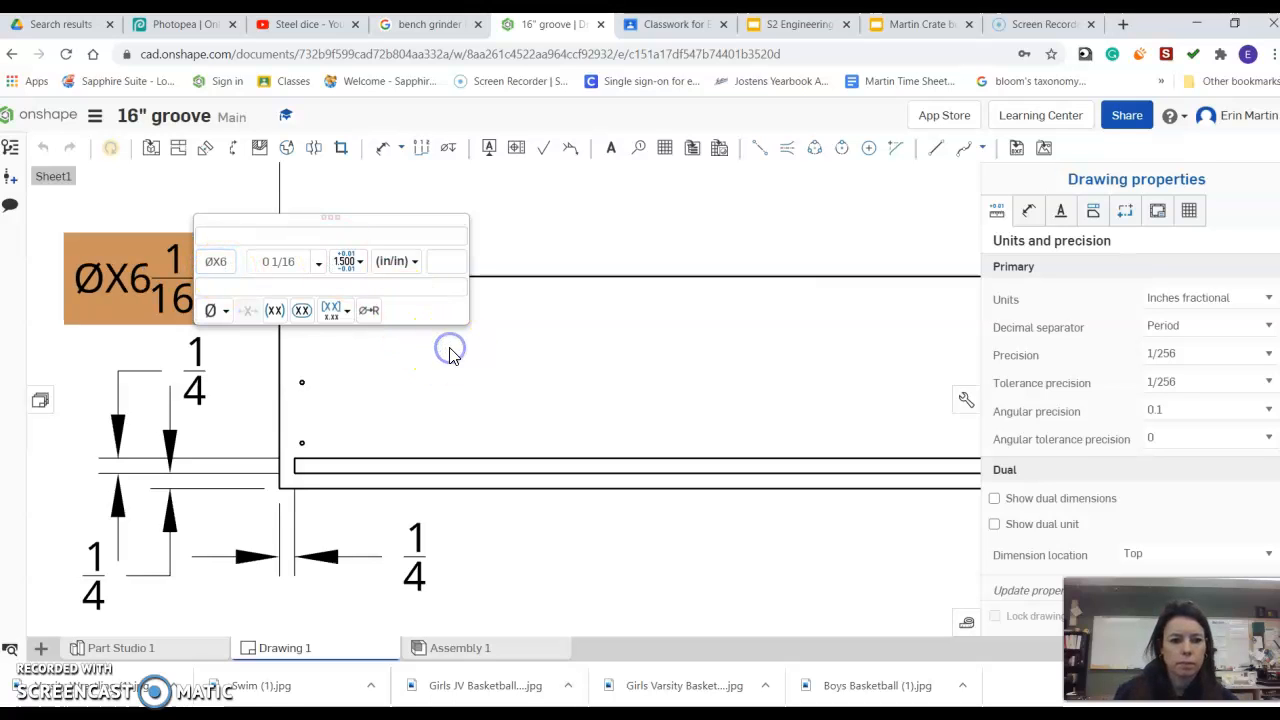
left_click(554, 200)
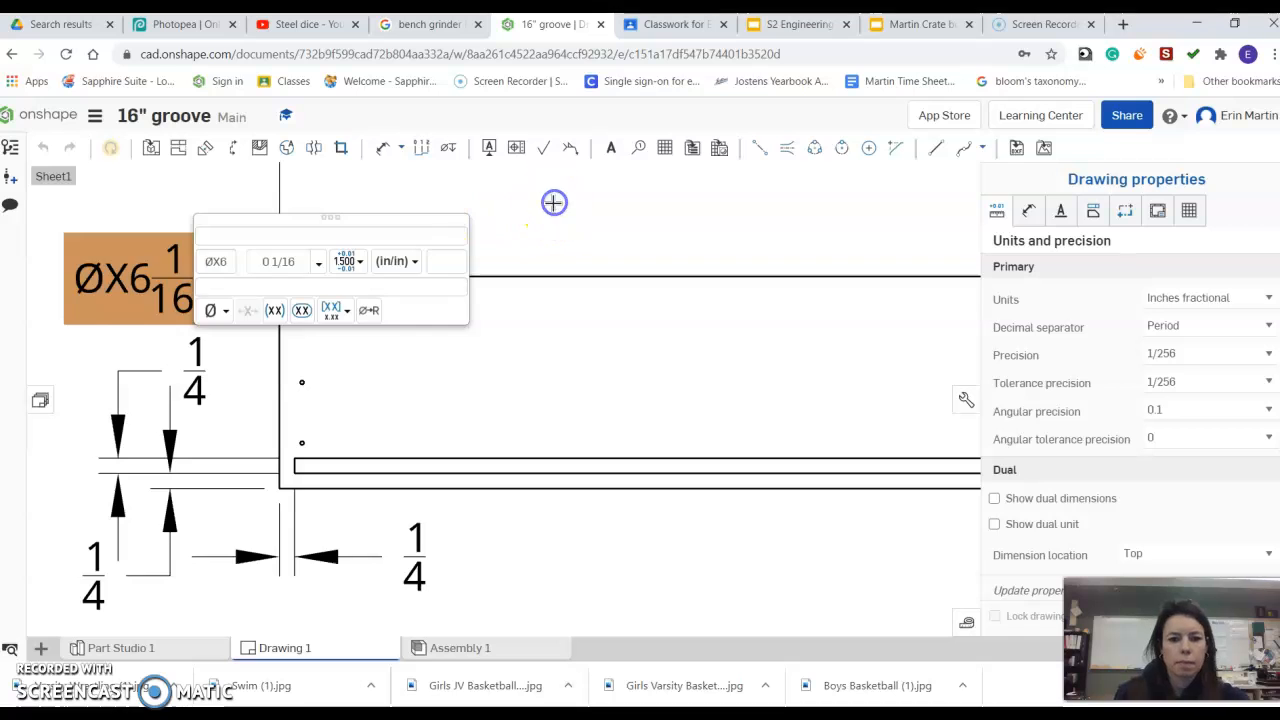
- Move the text of the upper right hole's vertical dimension above and outside its extension lines
scroll(490, 230, "down", 3)
scroll(771, 271, "down", 3)
scroll(860, 263, "up", 3)
scroll(808, 277, "down", 3)
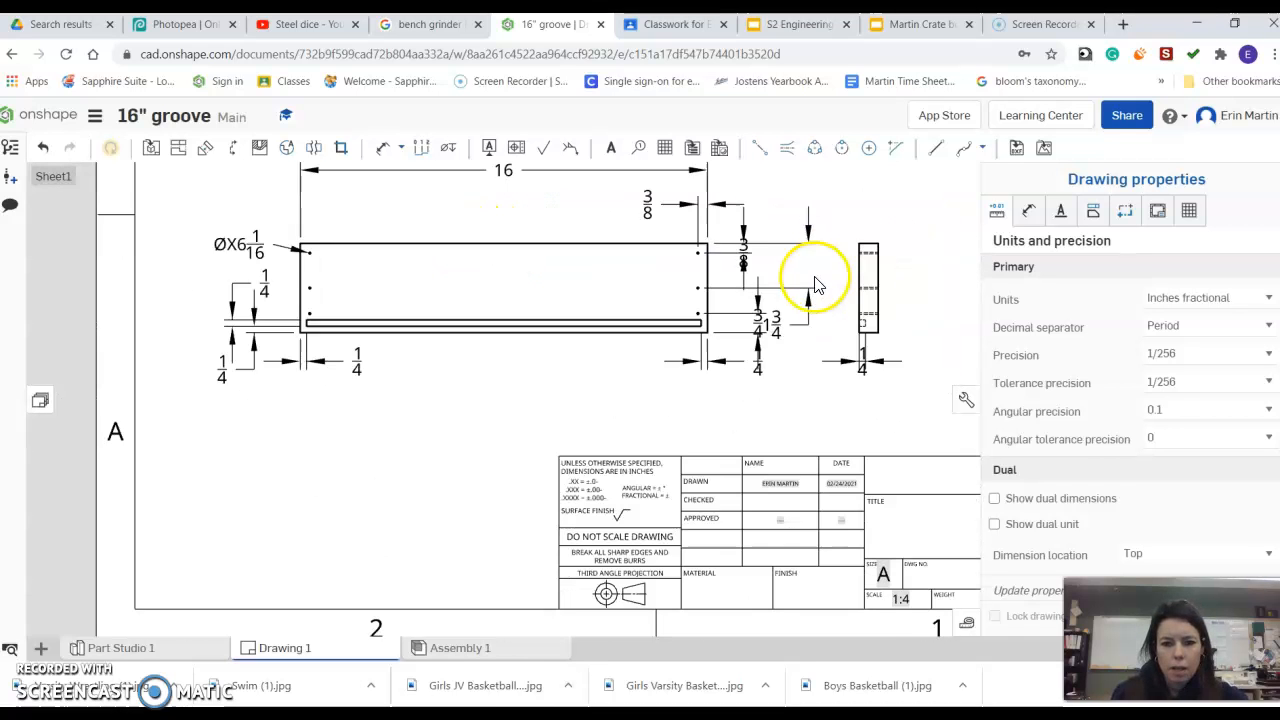
scroll(755, 205, "up", 3)
left_click_drag(766, 277, 792, 252)
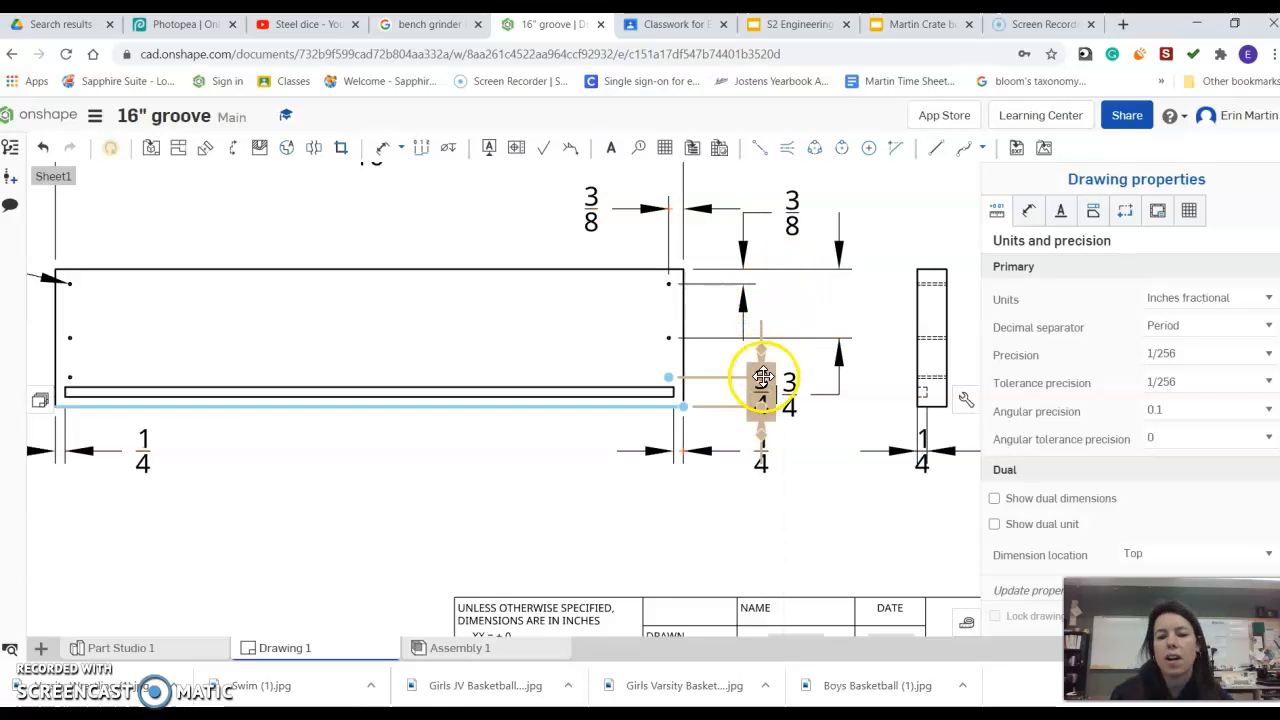
- Move the text of the middle right hole's vertical dimension between its extension lines, bringing the dimension line closer to the board
scroll(771, 465, "up", 2)
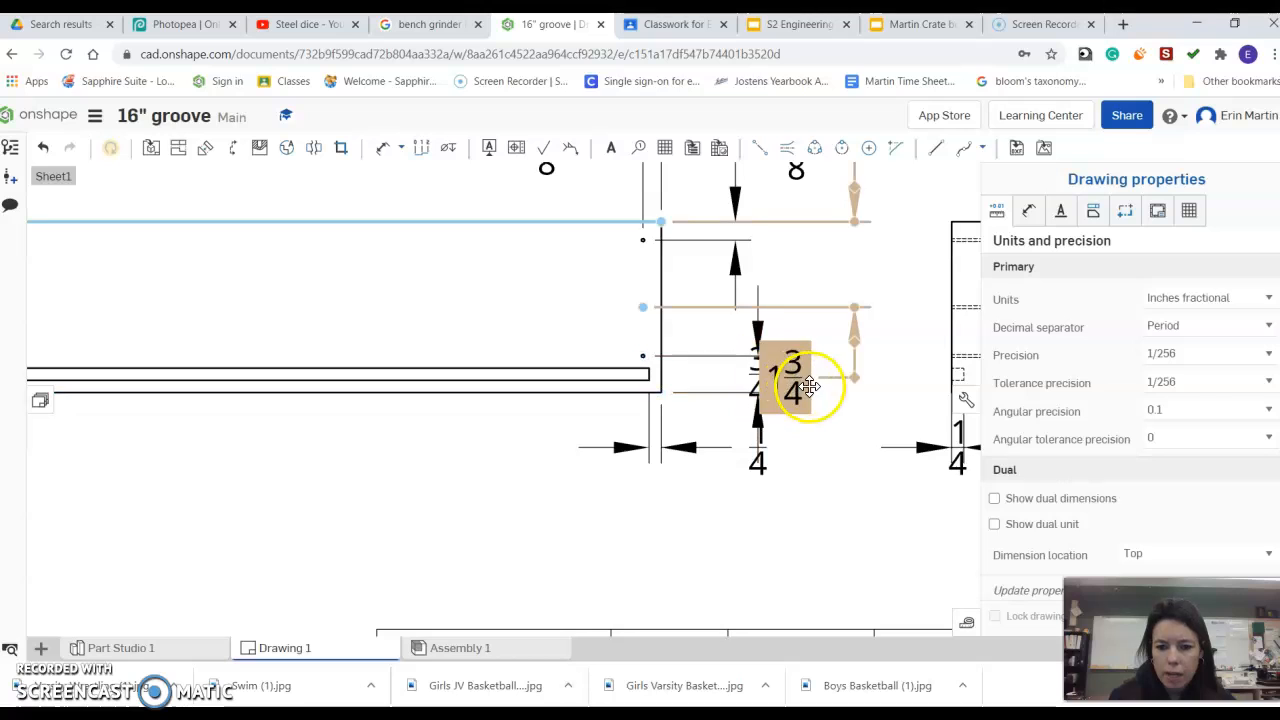
left_click_drag(795, 392, 812, 279)
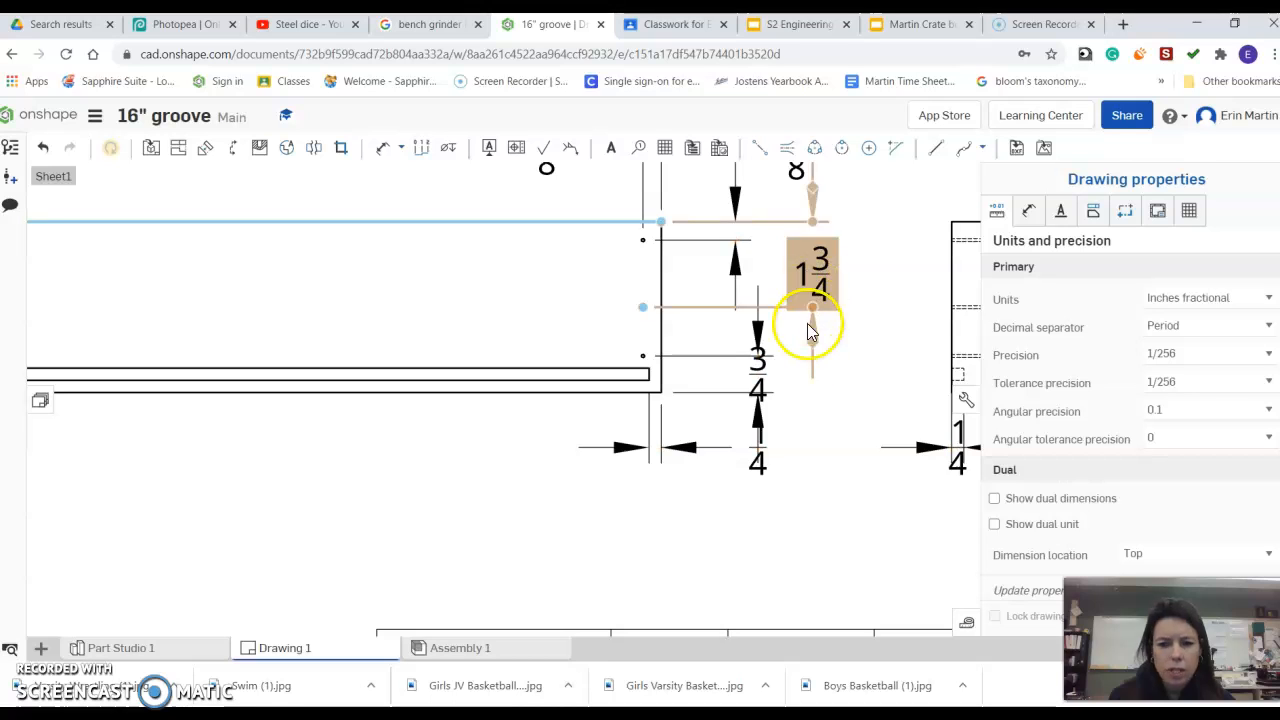
left_click(812, 408)
- Move the lower right hole's vertical dimension text below the board, and shift the right groove-end offset's text to the inner side of its arrows
left_click_drag(760, 378, 793, 414)
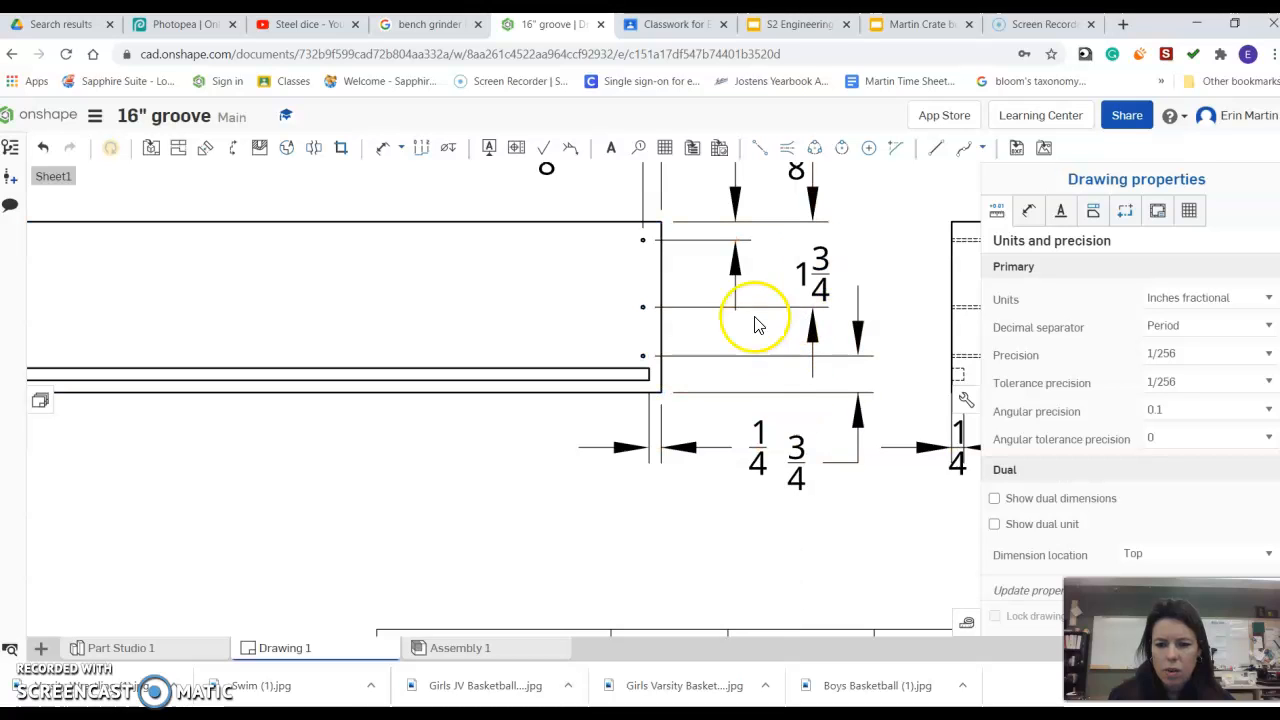
left_click(699, 445)
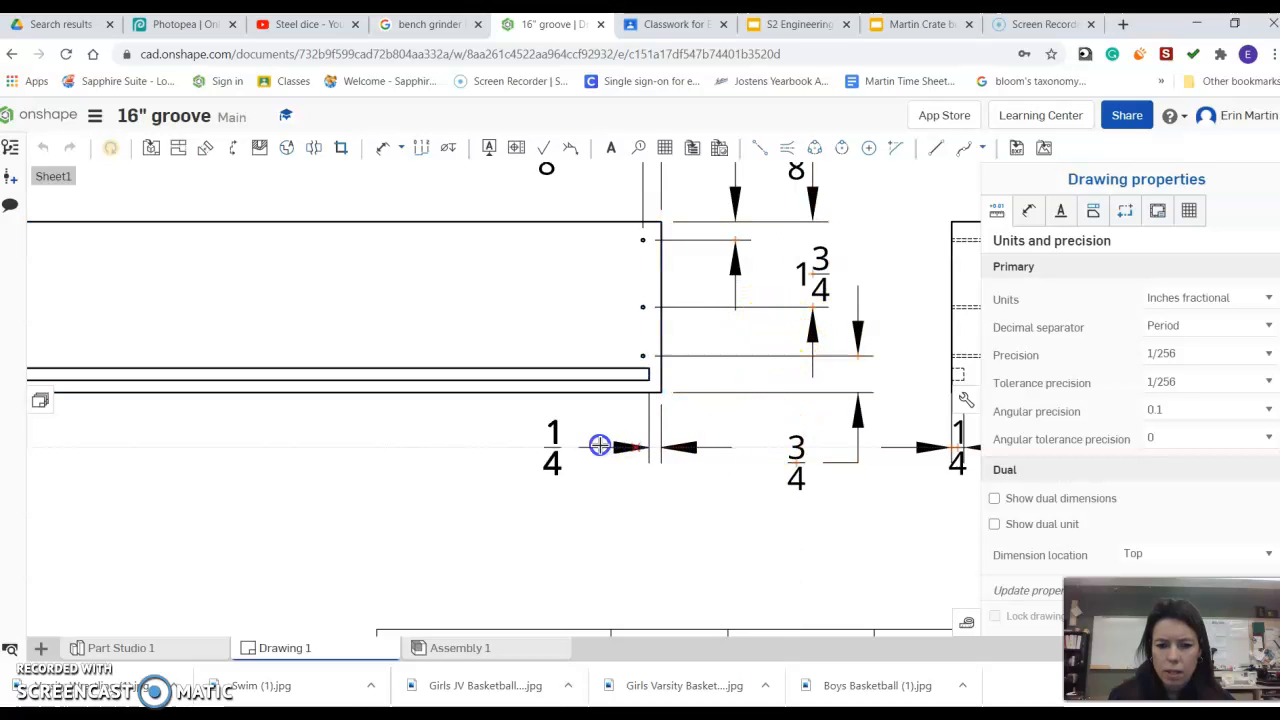
left_click_drag(806, 457, 698, 419)
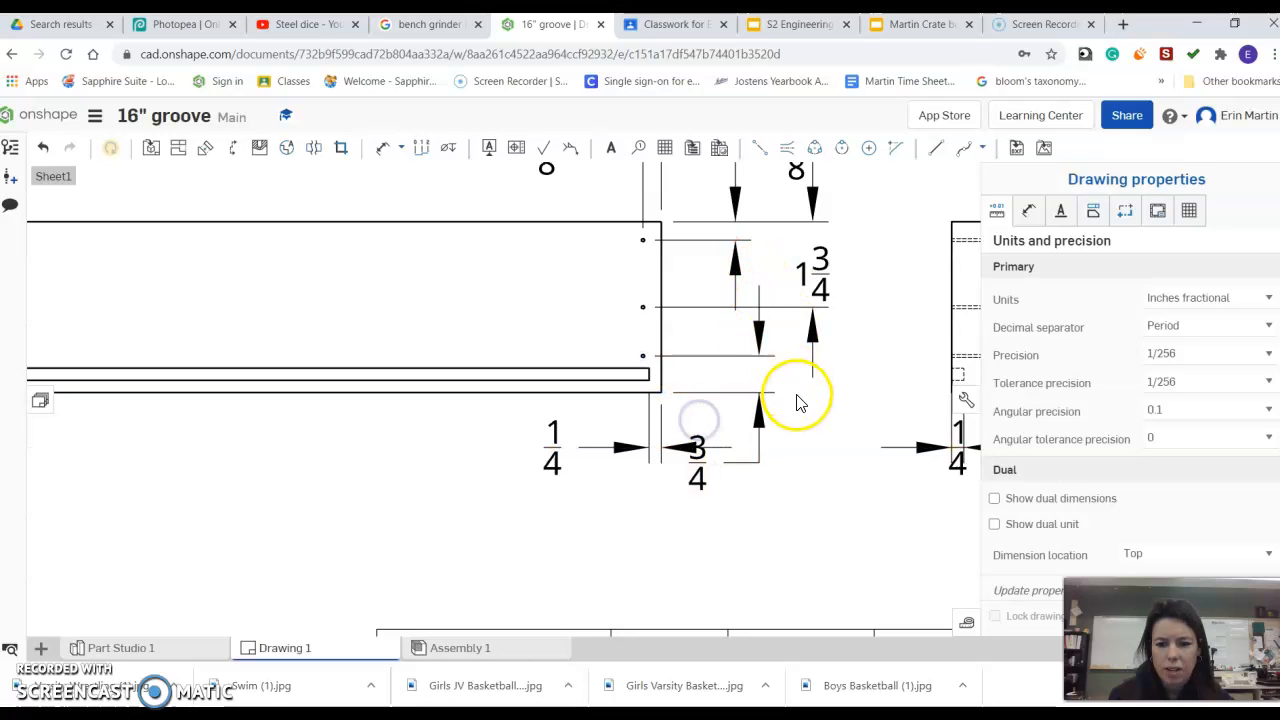
left_click_drag(702, 479, 738, 478)
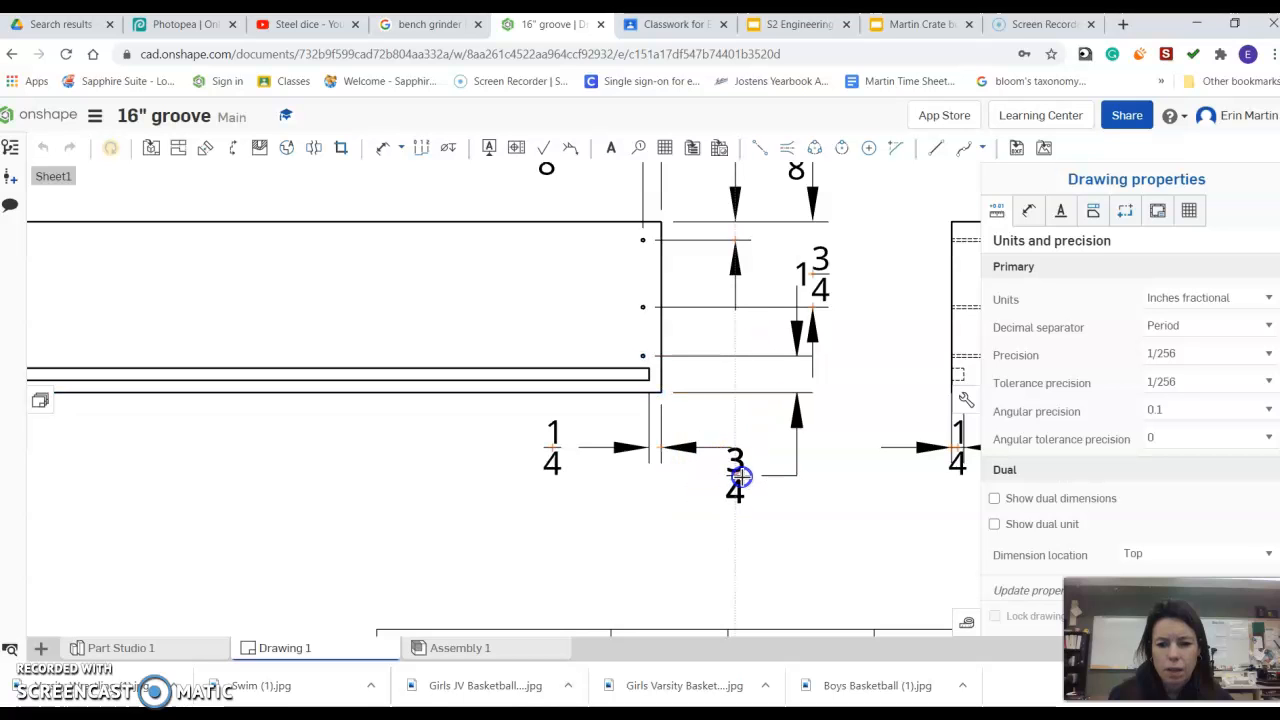
scroll(810, 470, "down", 3)
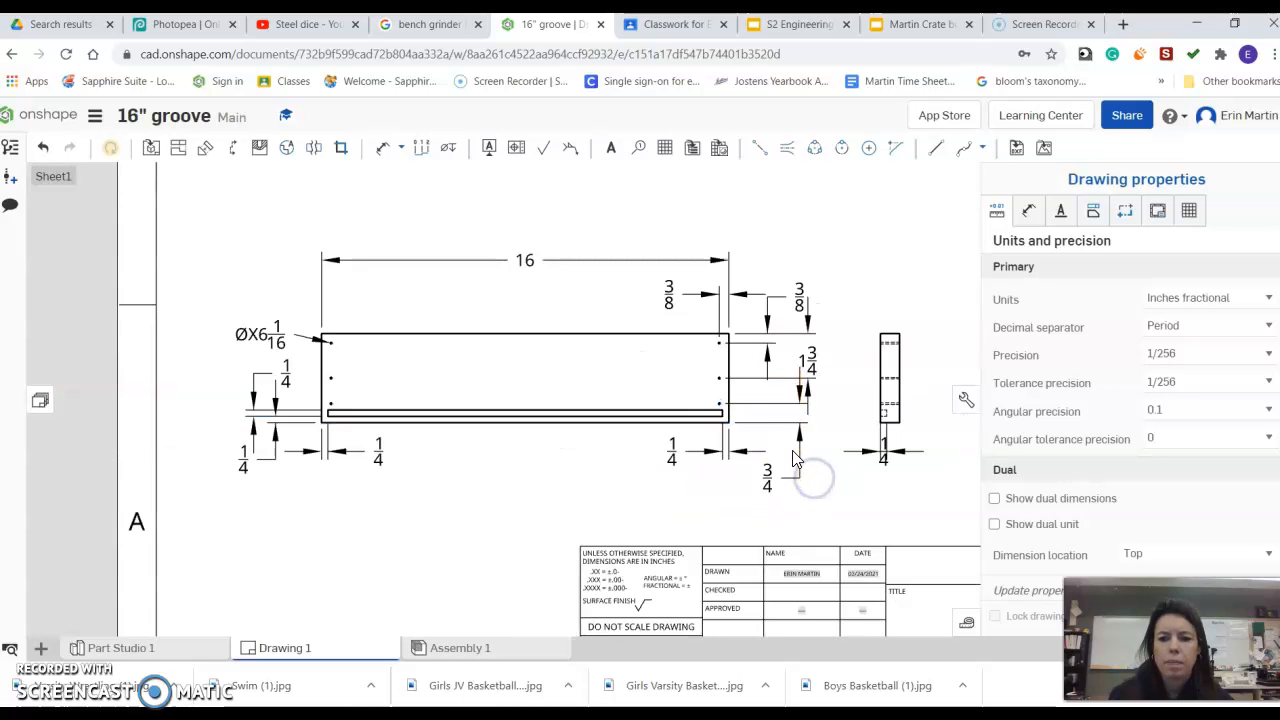
scroll(740, 370, "down", 3)
scroll(857, 294, "up", 2)
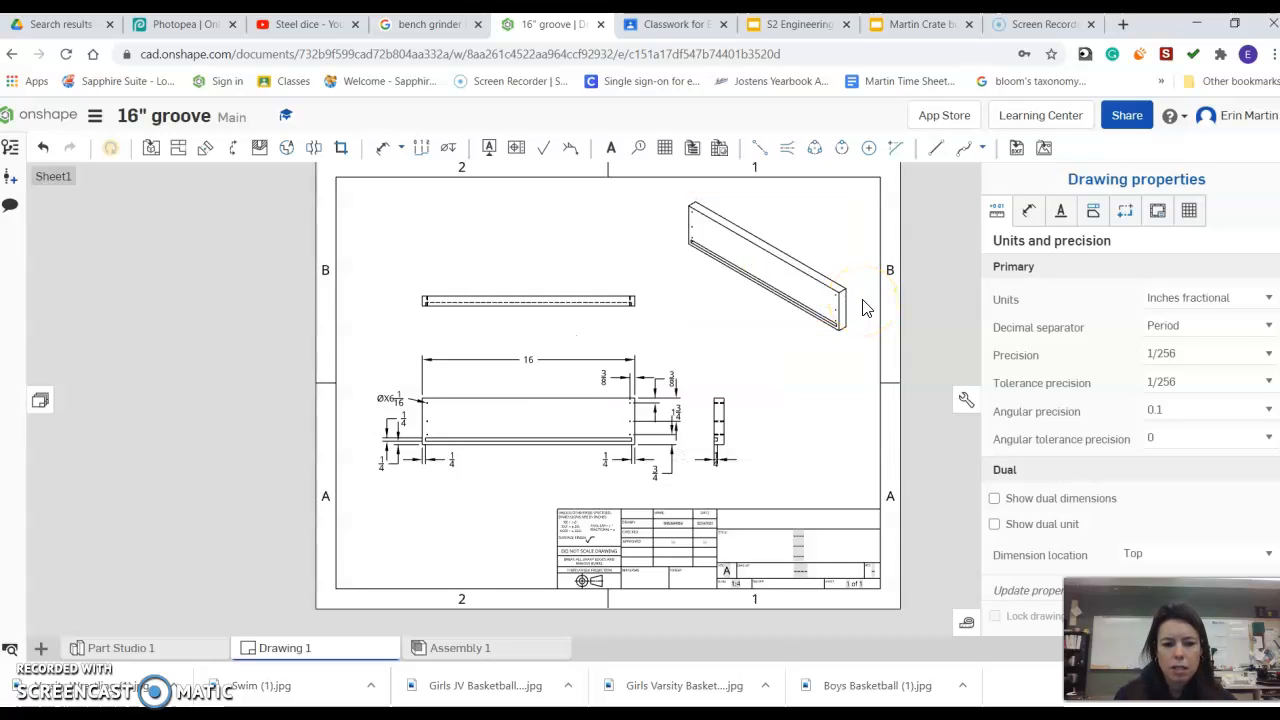
left_click(860, 314)
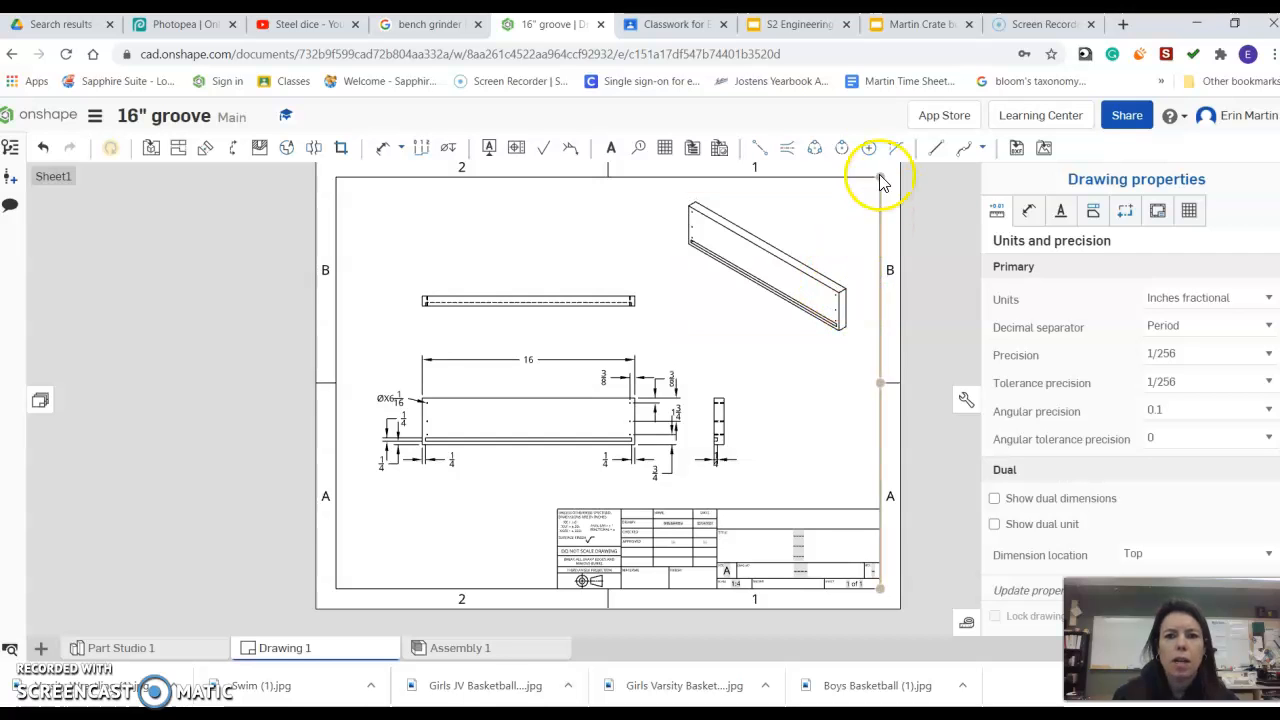
- Switch to the Google Classroom classwork page and locate the (2/24) Create bottom, predrill holes assignment under Week 5
left_click(676, 25)
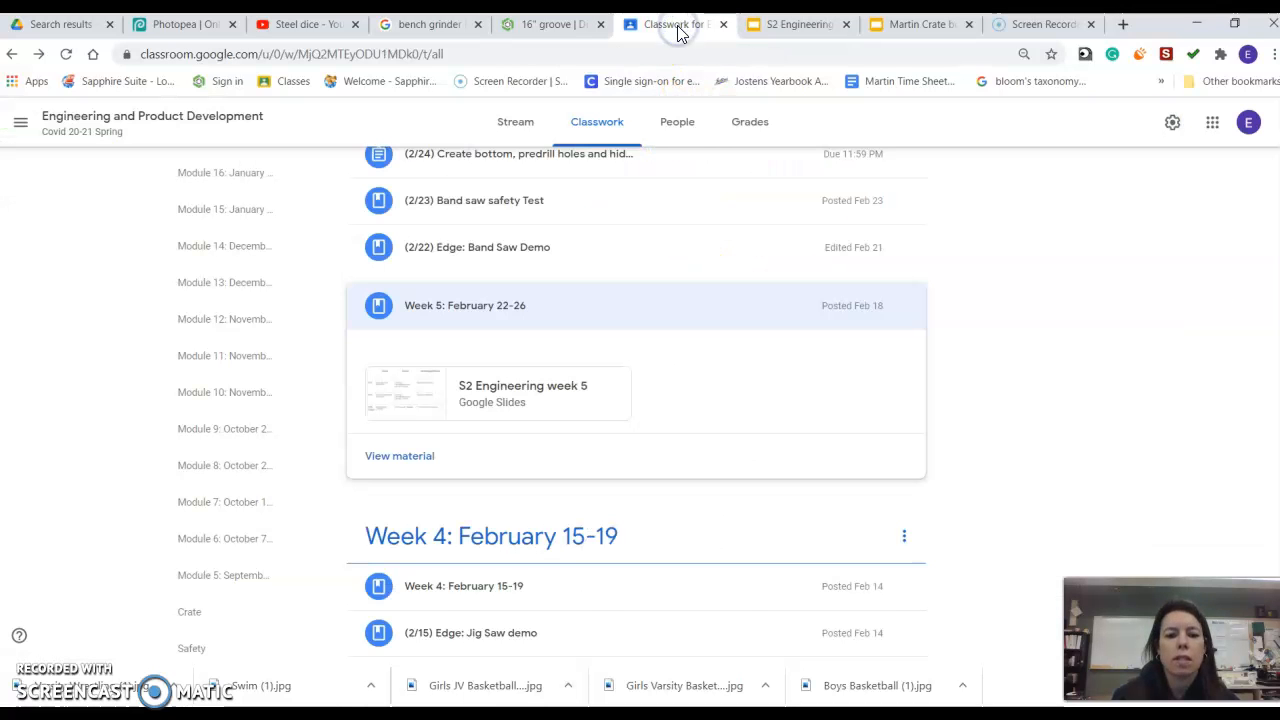
scroll(677, 271, "up", 3)
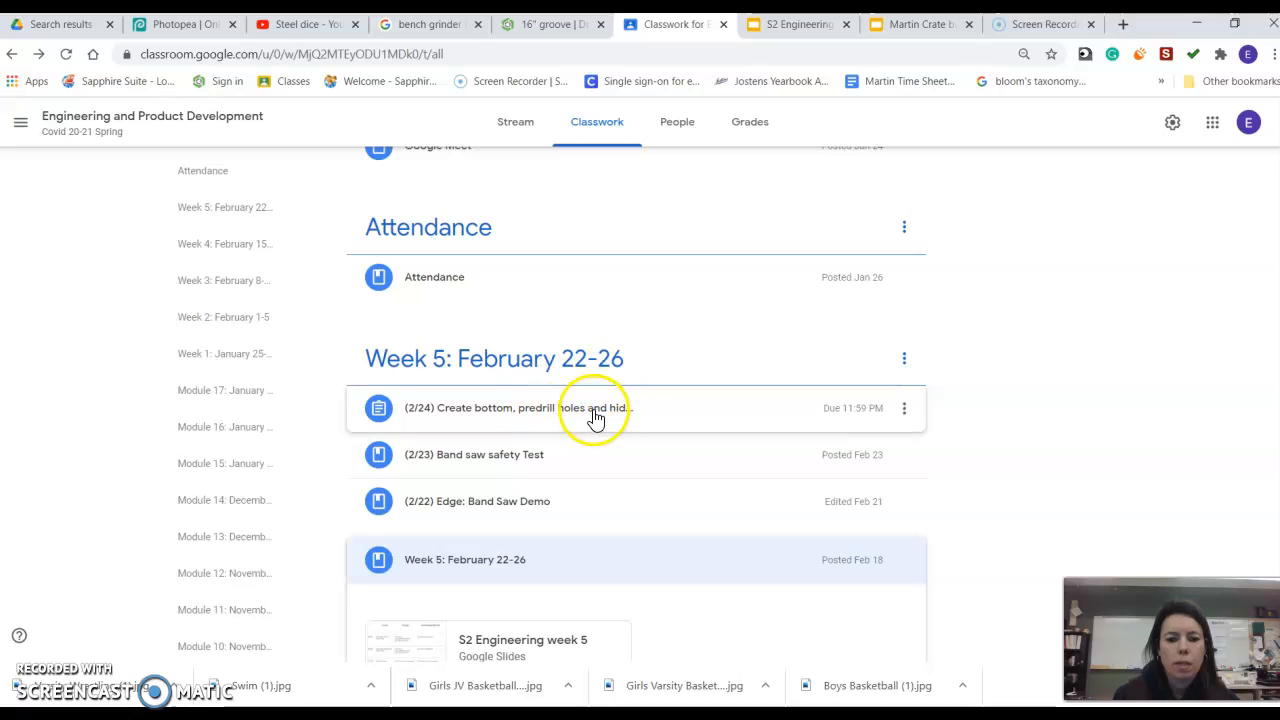